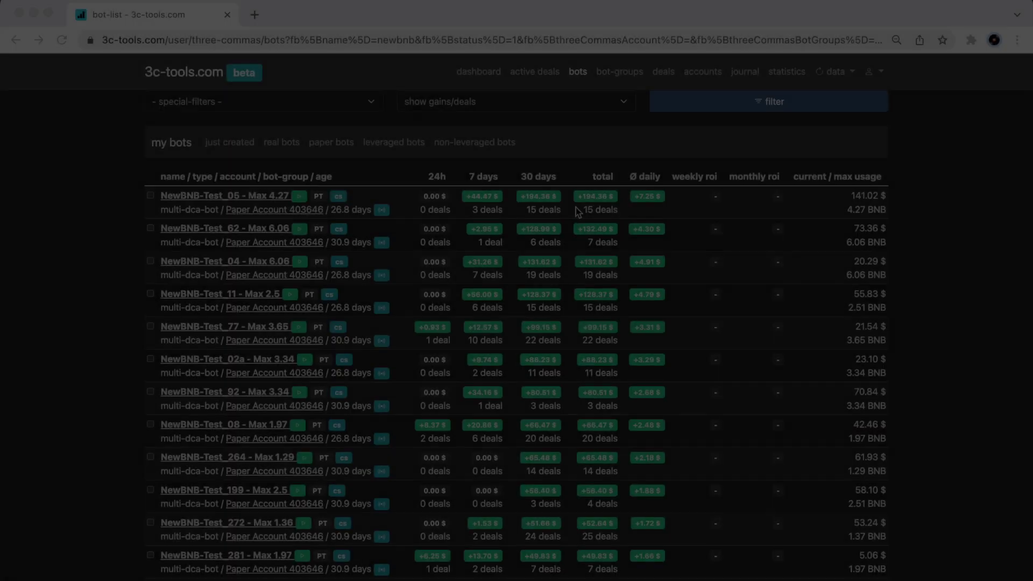
Step: Scroll the 3c-tools list up to show the 27 running newbnb bots heading and filters
scroll(576, 210, "up", 3)
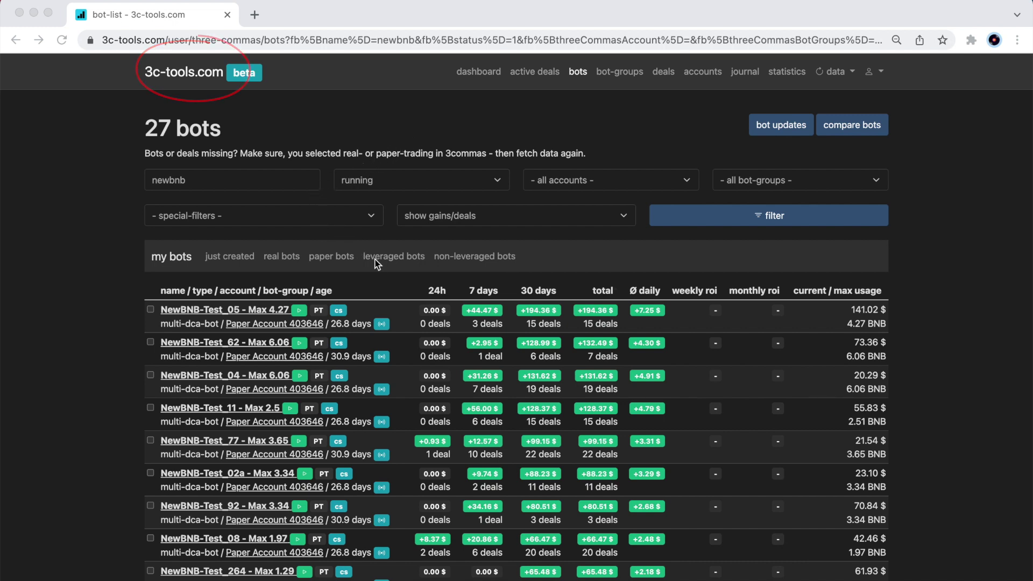
left_click(438, 294)
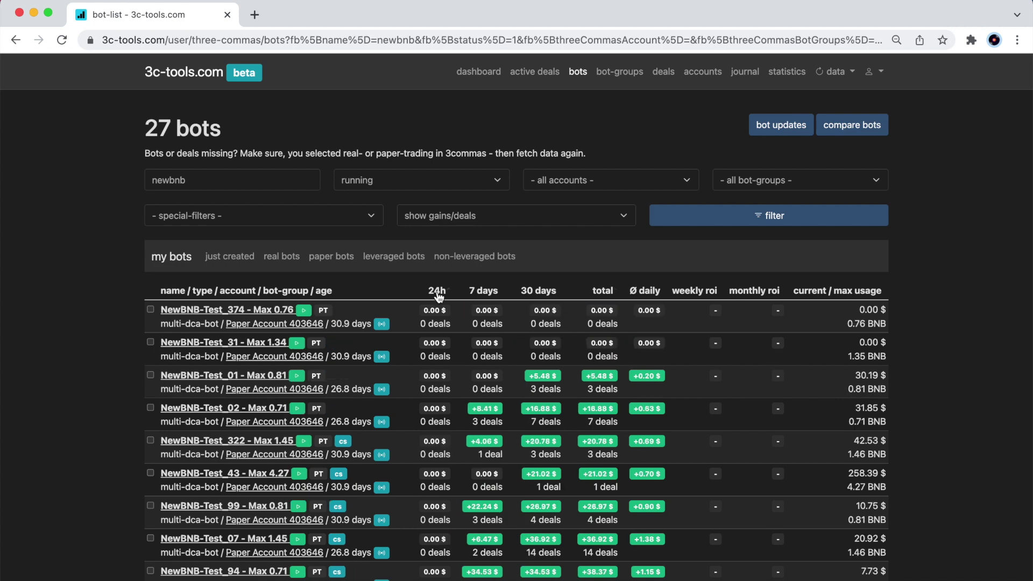
scroll(438, 297, "down", 2)
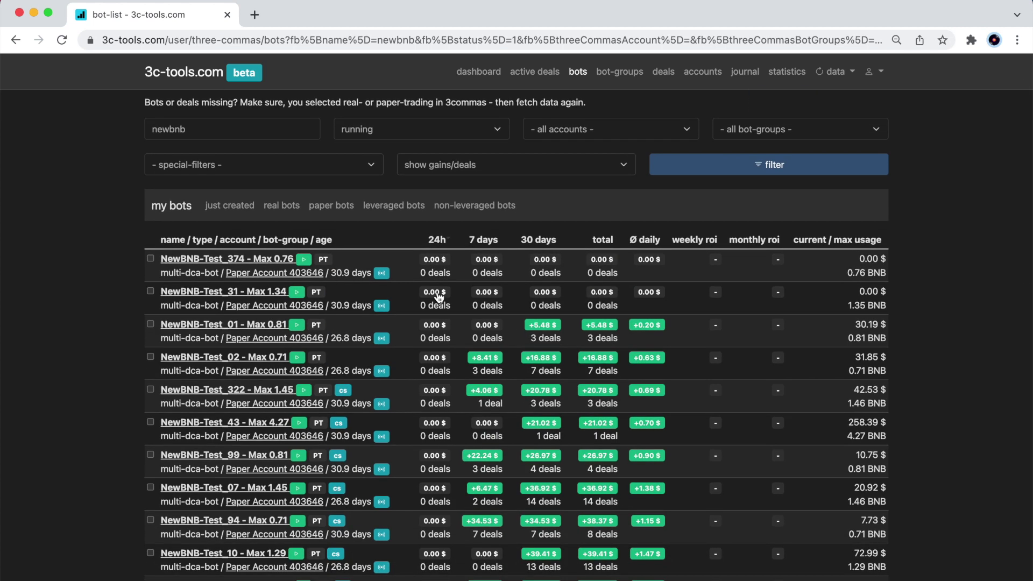
left_click(645, 242)
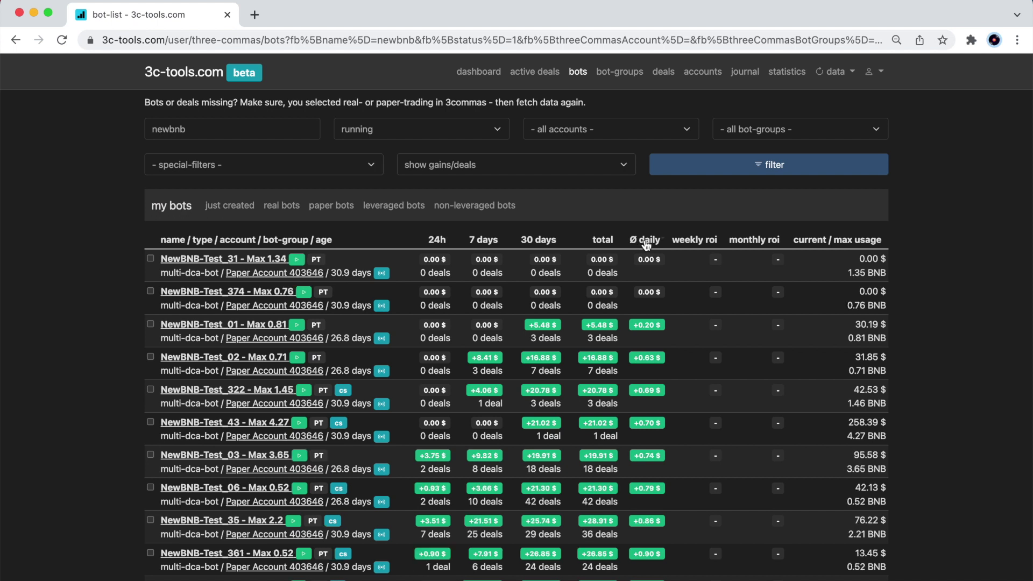
left_click(611, 242)
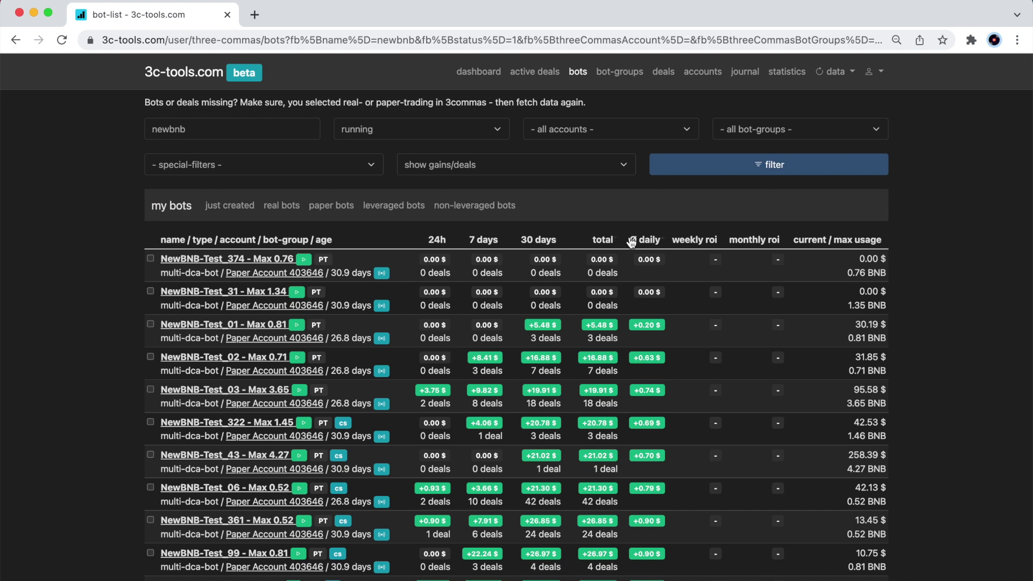
left_click(842, 243)
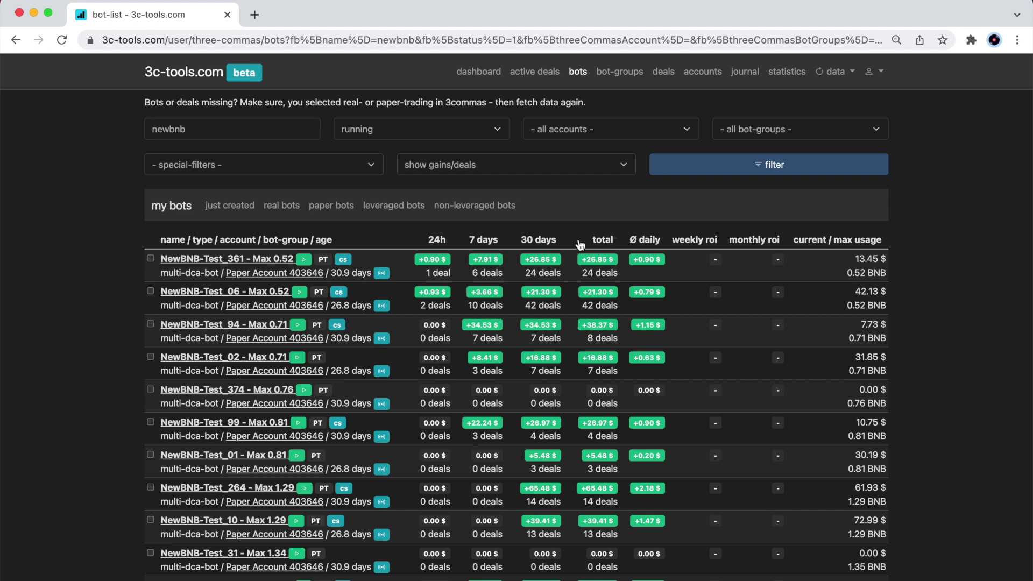
left_click(597, 243)
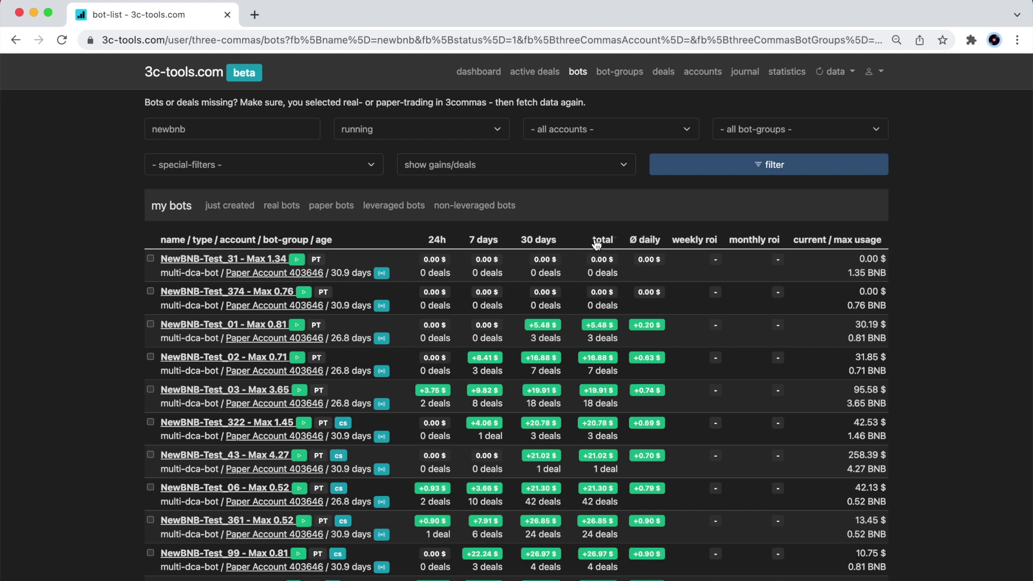
left_click(597, 242)
scroll(596, 245, "down", 3)
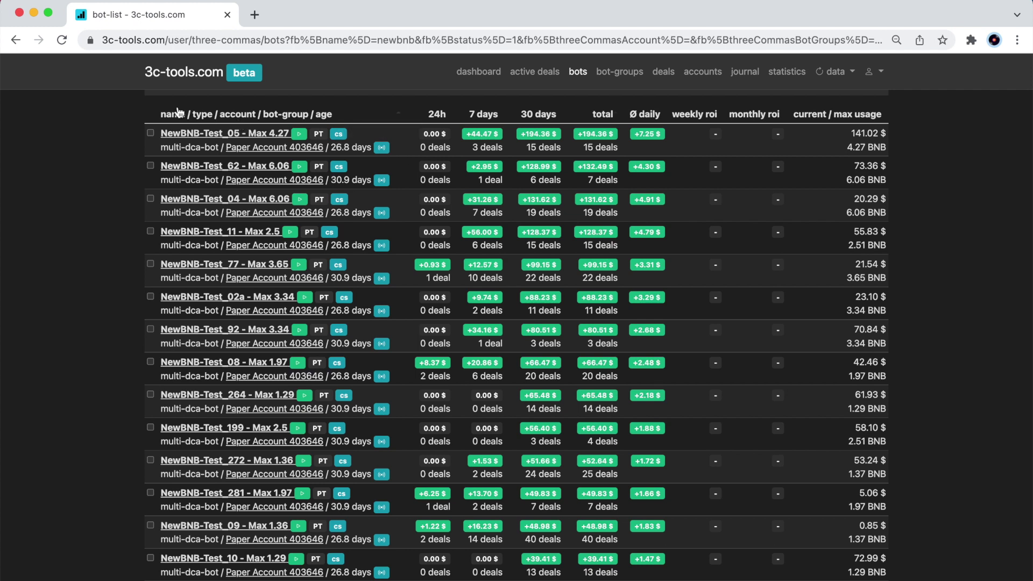
left_click_drag(141, 111, 914, 489)
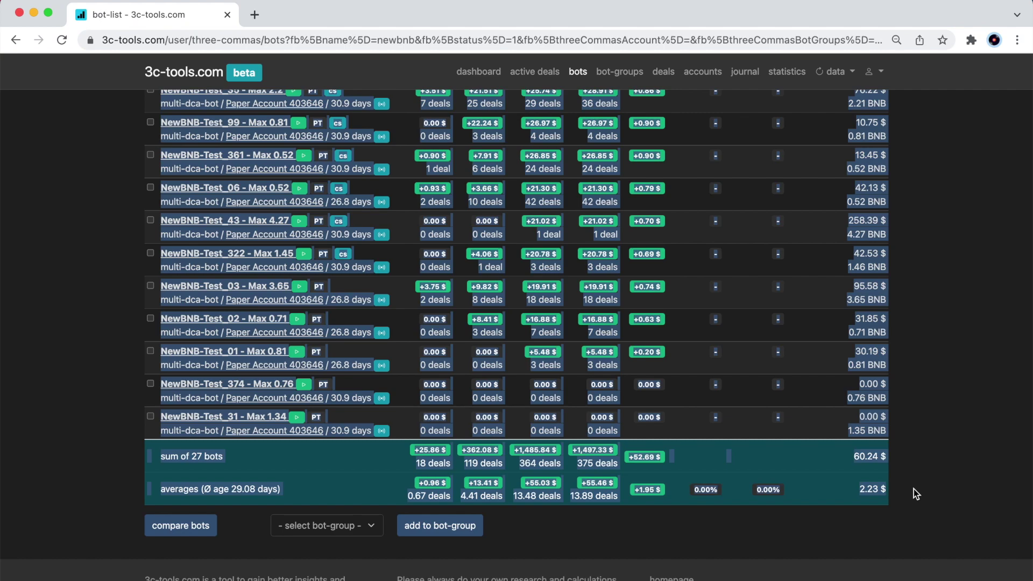
Step: Scroll back up over the selected bot table, from header to averages row
scroll(913, 489, "up", 10)
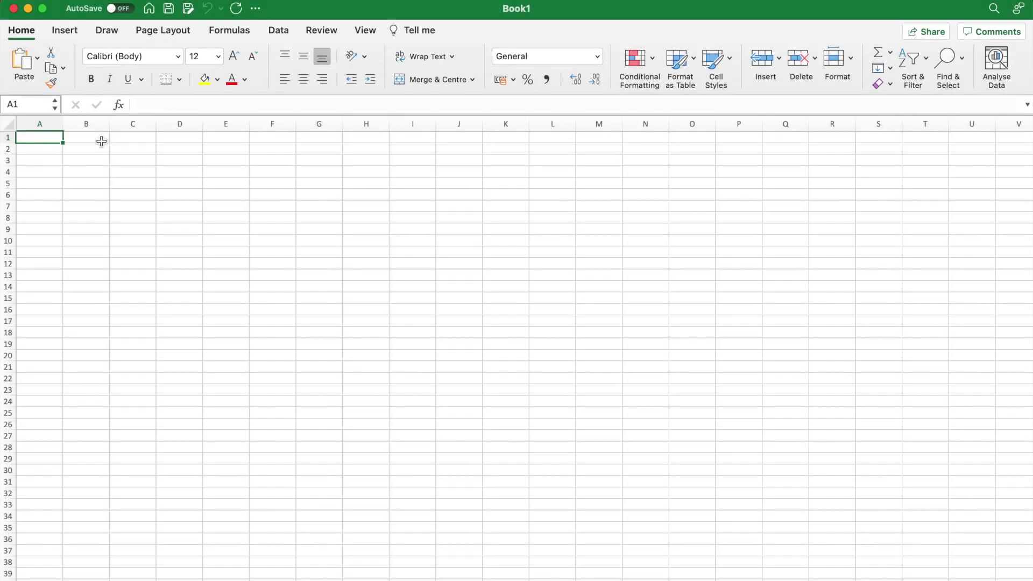
Step: Paste the copied 3c-tools bot table into Book1 at A1
key("super+v")
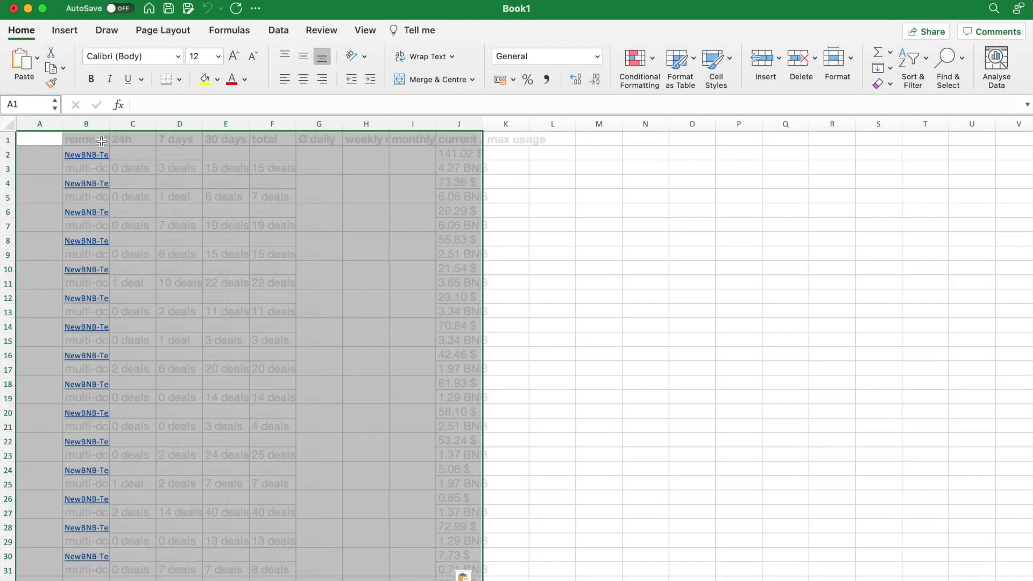
left_click(245, 80)
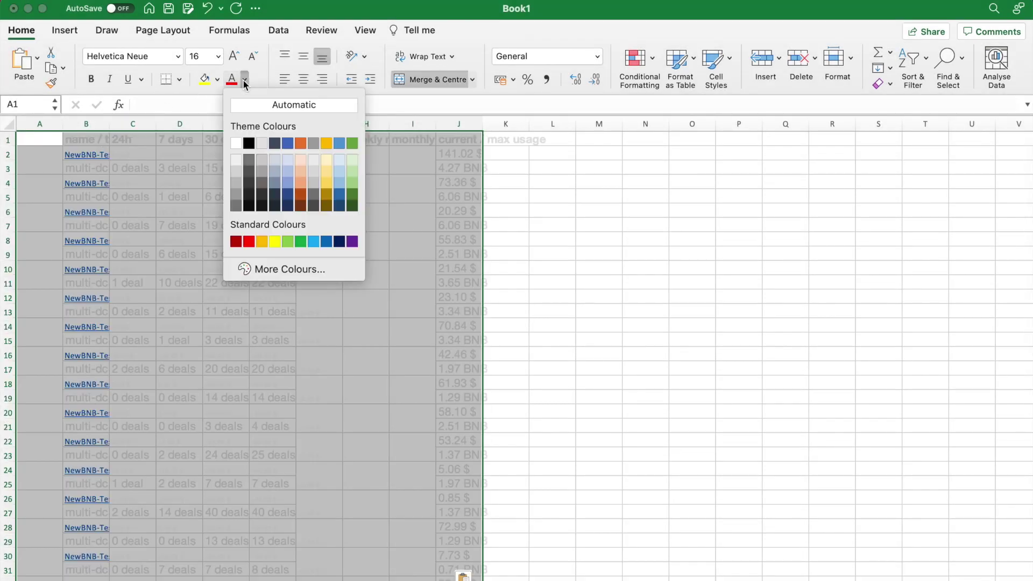
key("Escape")
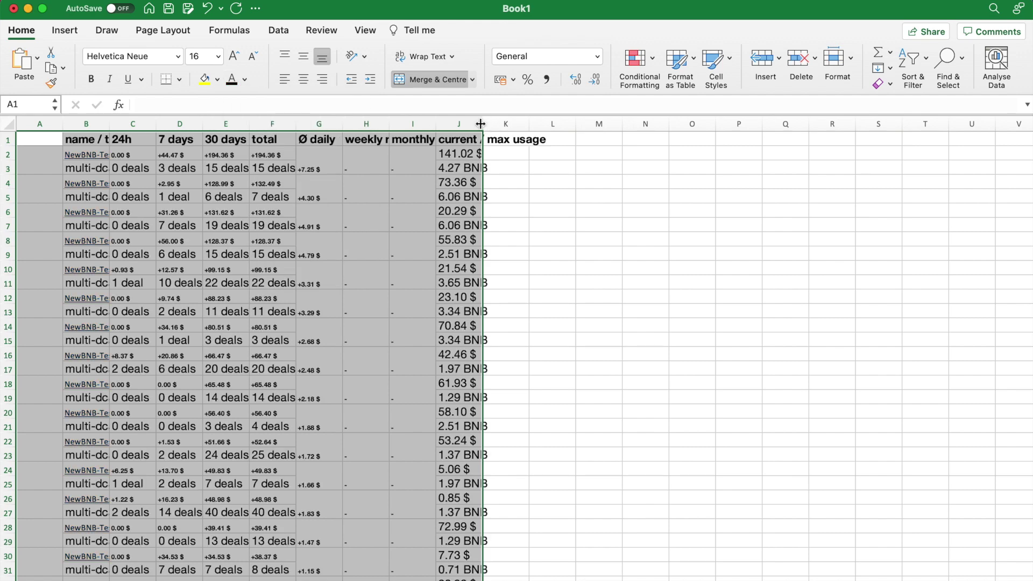
Step: Widen column J, autofit column B to the bot names, and left-align the table
left_click_drag(481, 124, 536, 105)
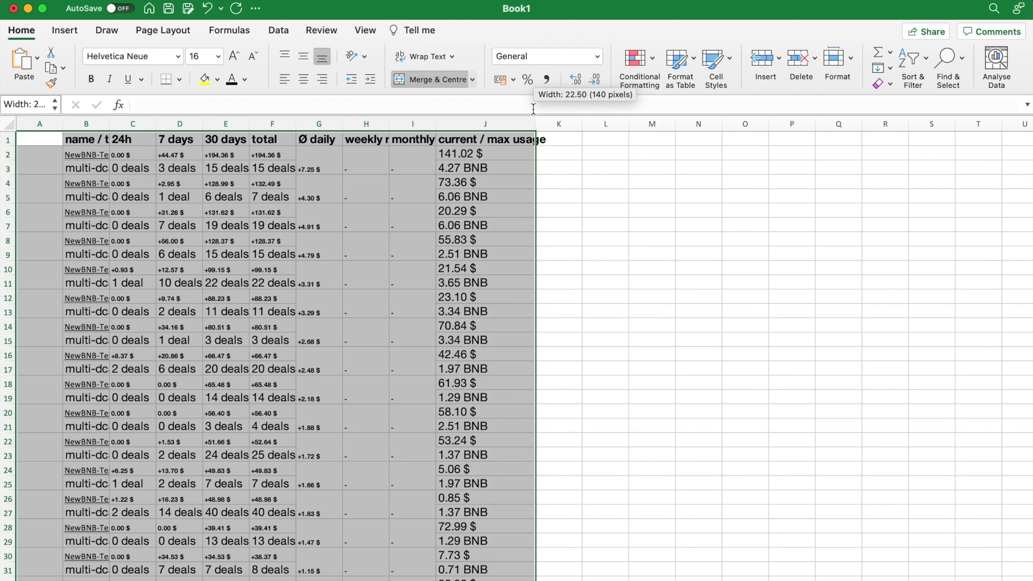
left_click(304, 79)
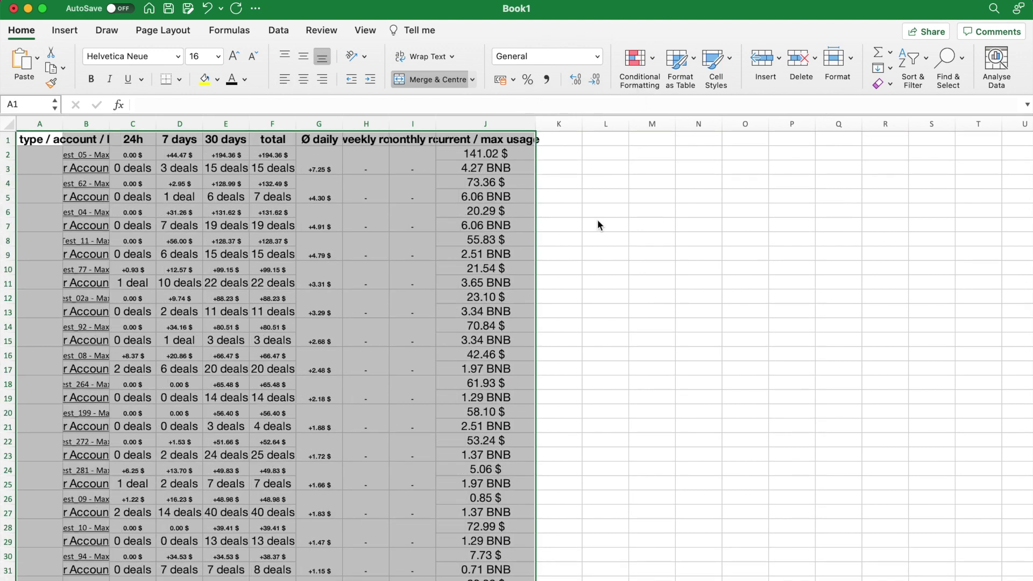
double_click(110, 124)
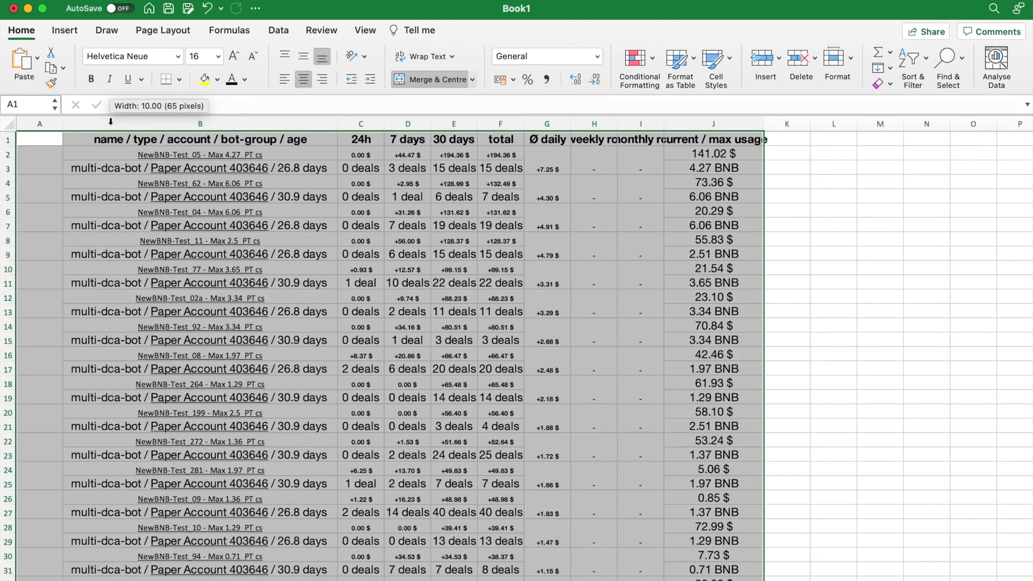
left_click(284, 81)
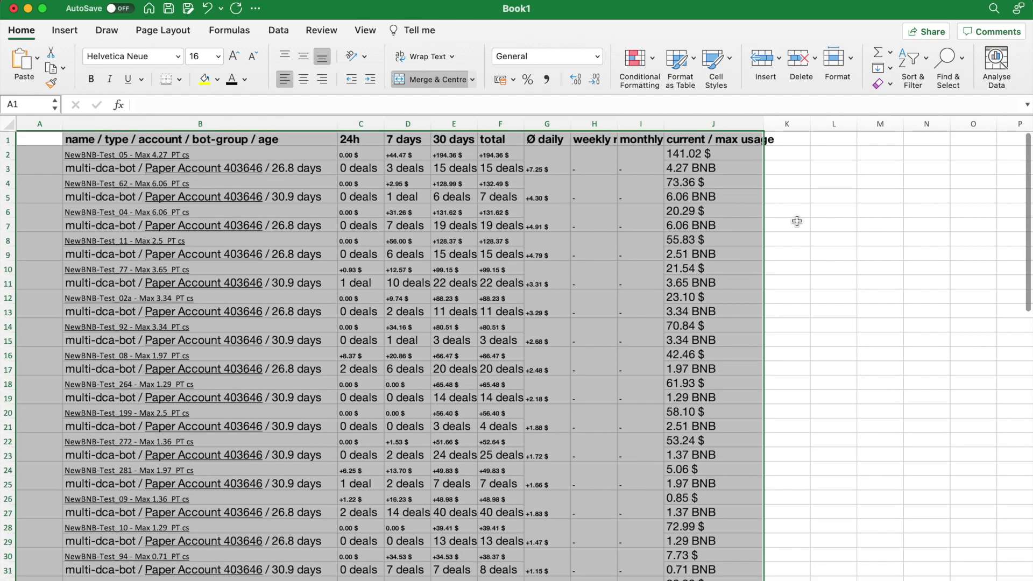
left_click(833, 219)
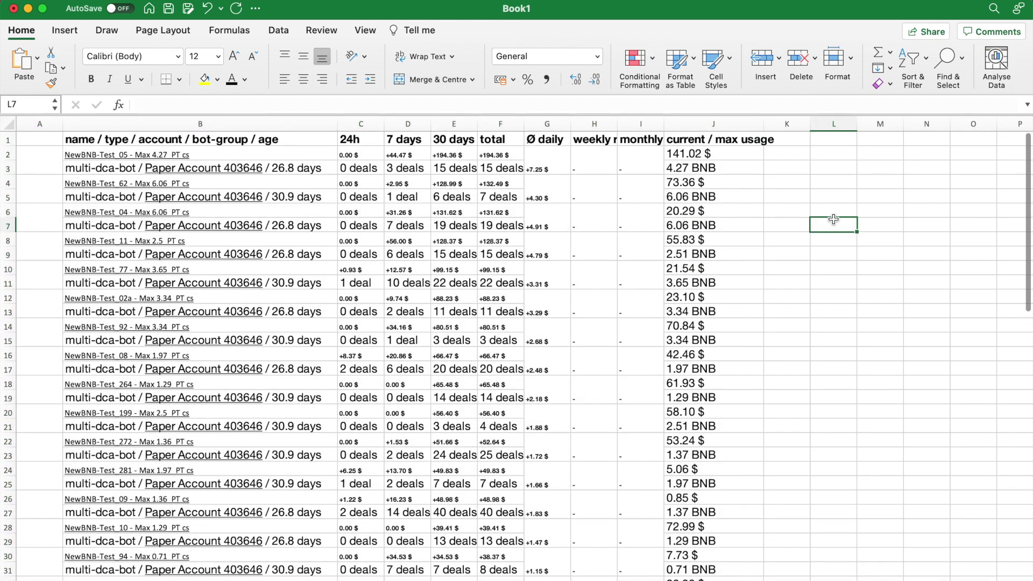
Step: Check the 4.27 BNB usage in J3 and the +7.25 $ and +4.30 $ daily gains
left_click(693, 167)
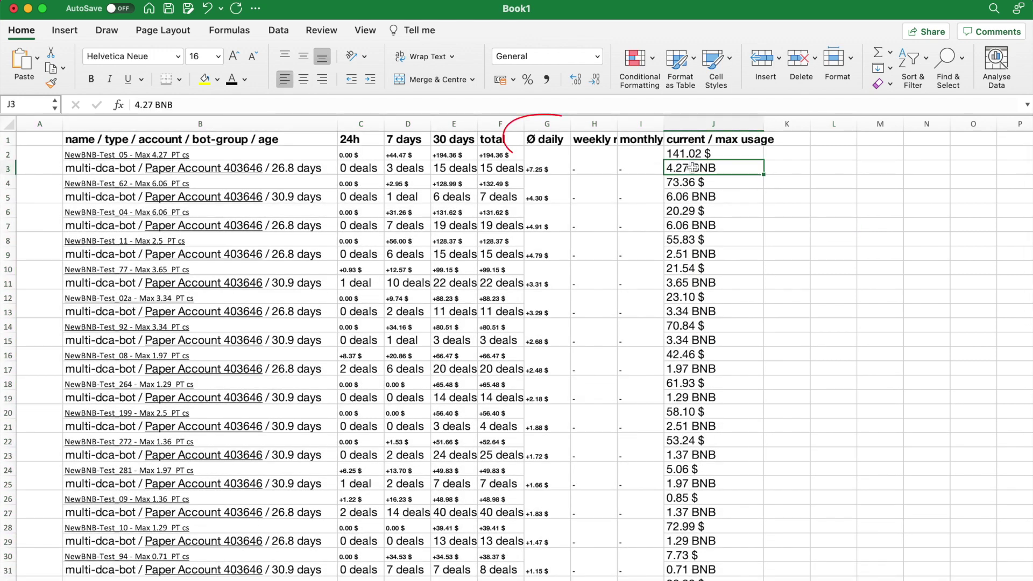
left_click(558, 171)
left_click(557, 198)
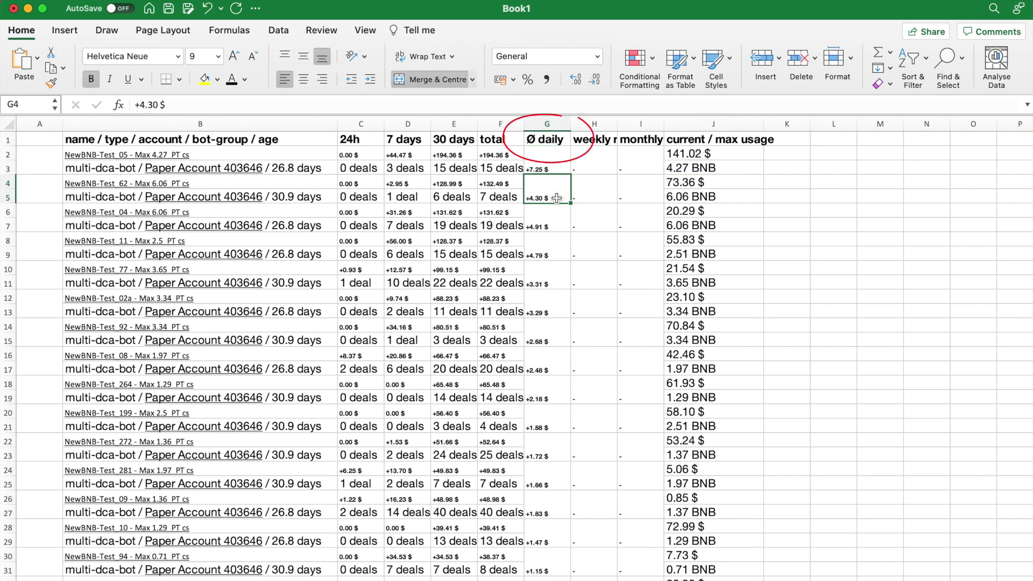
Step: Widen column J slightly and add a 'Daily ROI' heading in K1
left_click_drag(765, 123, 779, 124)
left_click(805, 141)
type("Daily ROI")
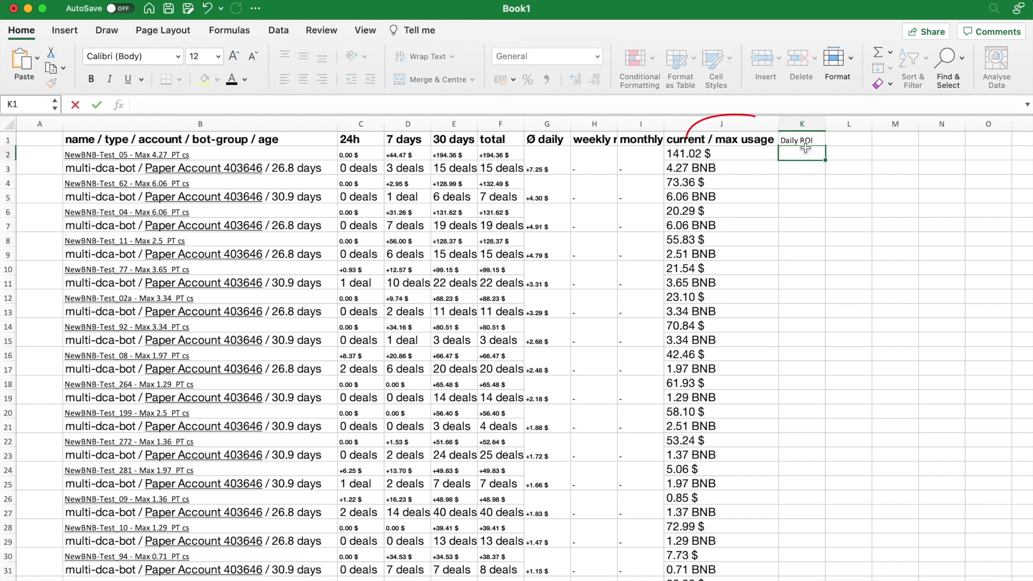
key("Return")
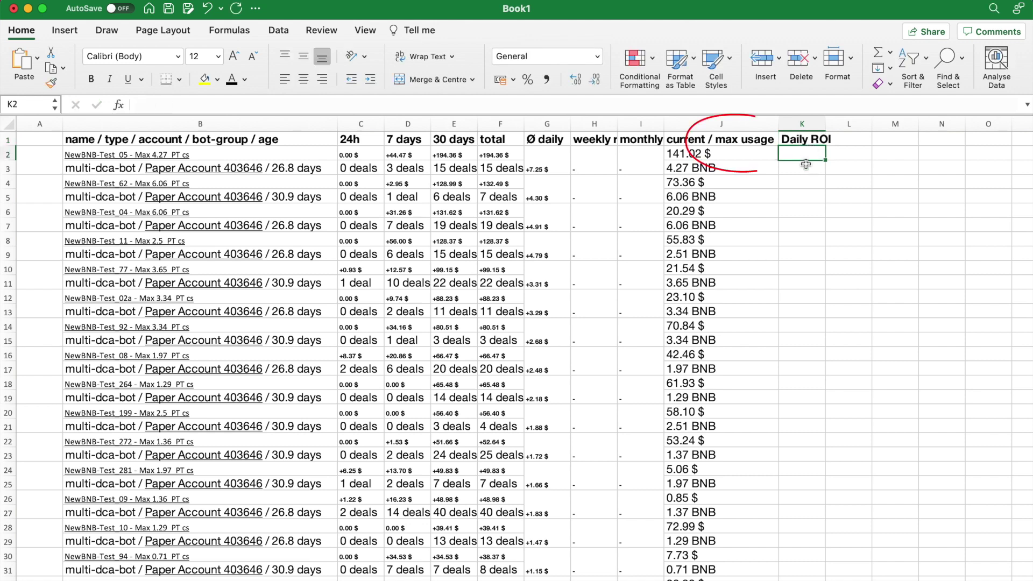
Step: Begin the first bot's ROI formula in K3, based on the 4.27 BNB usage
left_click(805, 165)
key("Left")
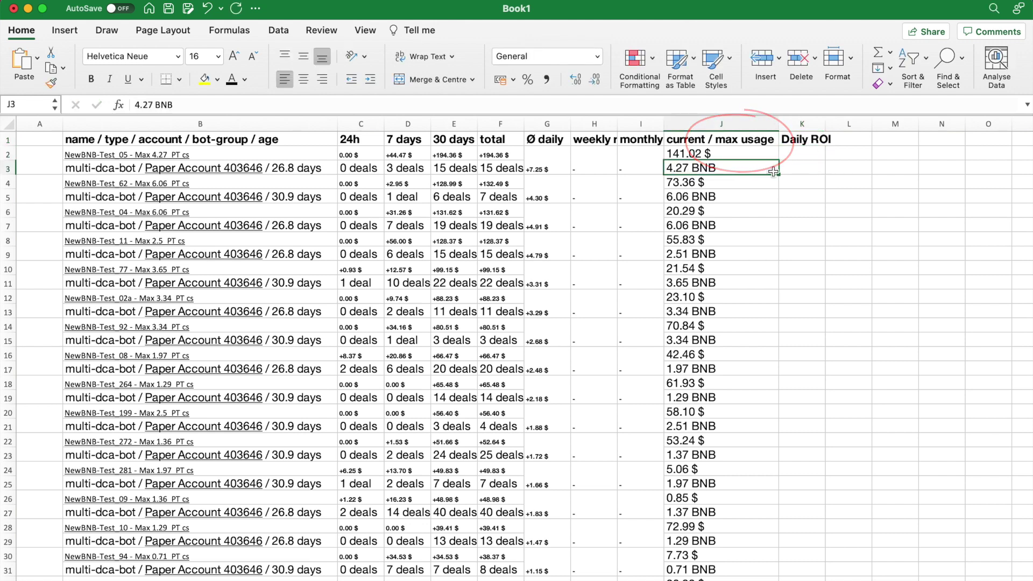
left_click(803, 171)
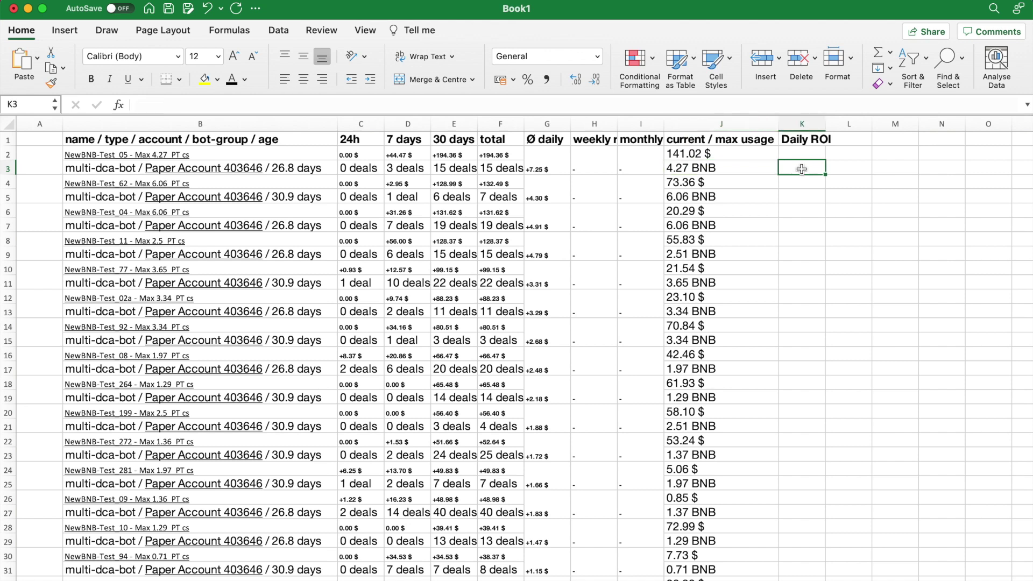
type("4.27")
key("BackSpace")
key("BackSpace")
key("BackSpace")
key("BackSpace")
type("=")
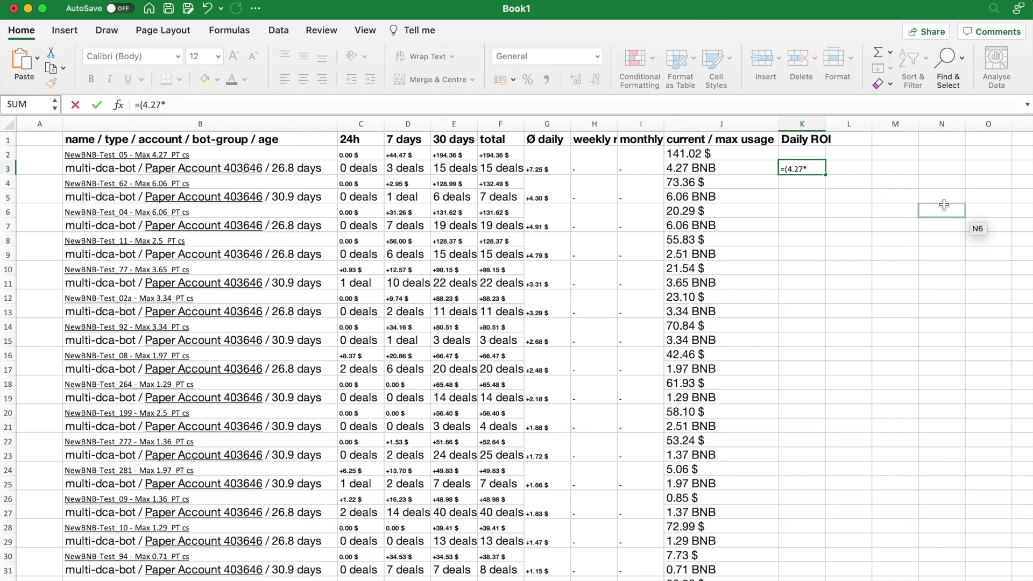
Step: Select the 436.39 USDT price of 1 BNB in the bnb to usdt results
key("super+Tab")
triple_click(153, 216)
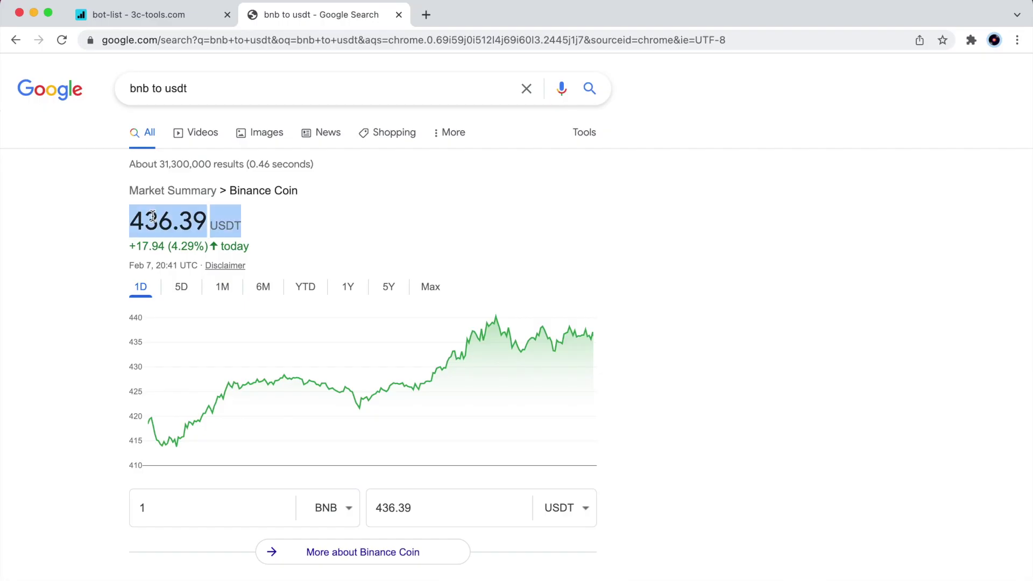
left_click(153, 216)
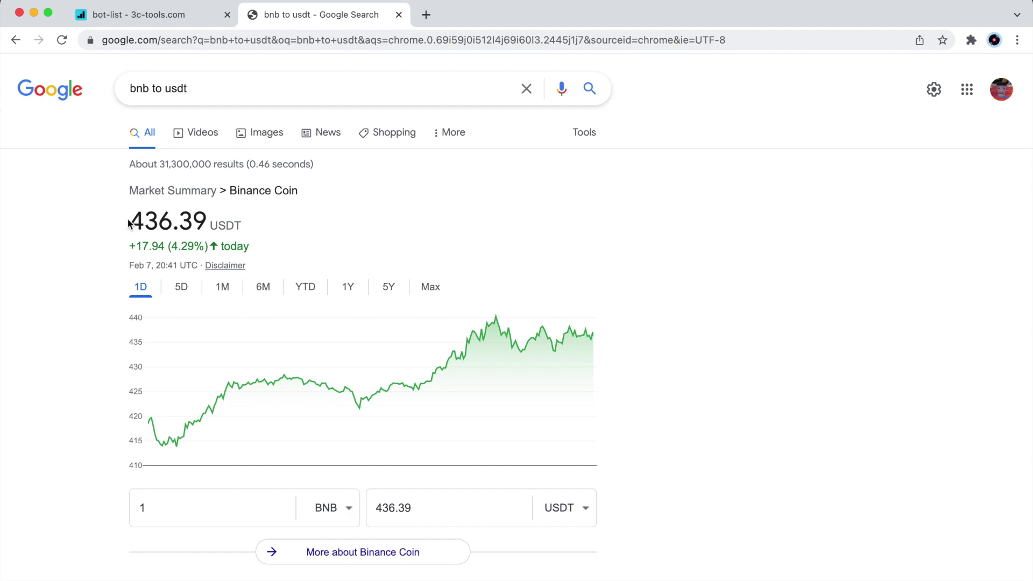
left_click_drag(133, 220, 203, 219)
key("super+c")
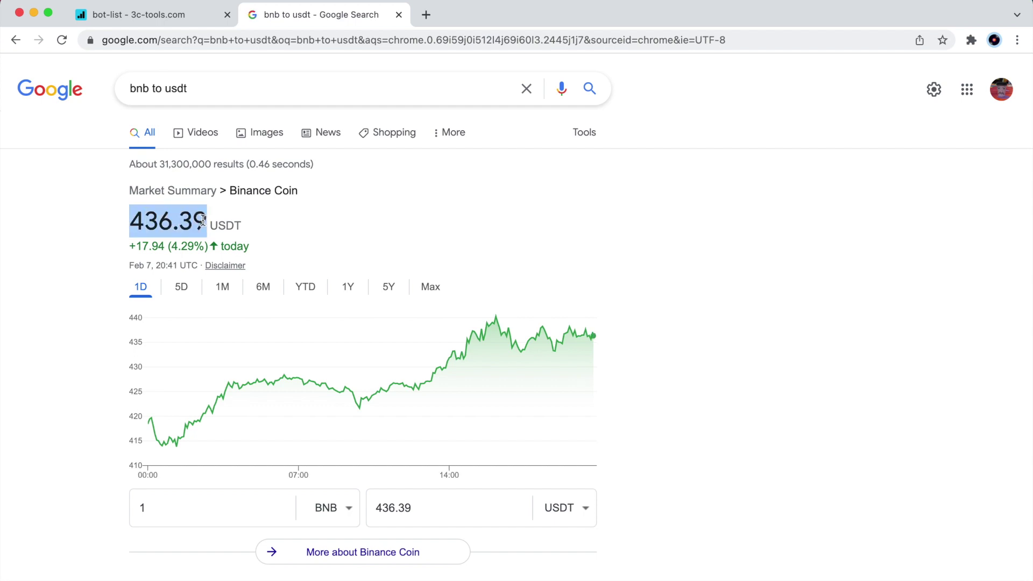
Step: Finish K3's formula by pasting the 436.39 price and closing the parenthesis
key("super+Tab")
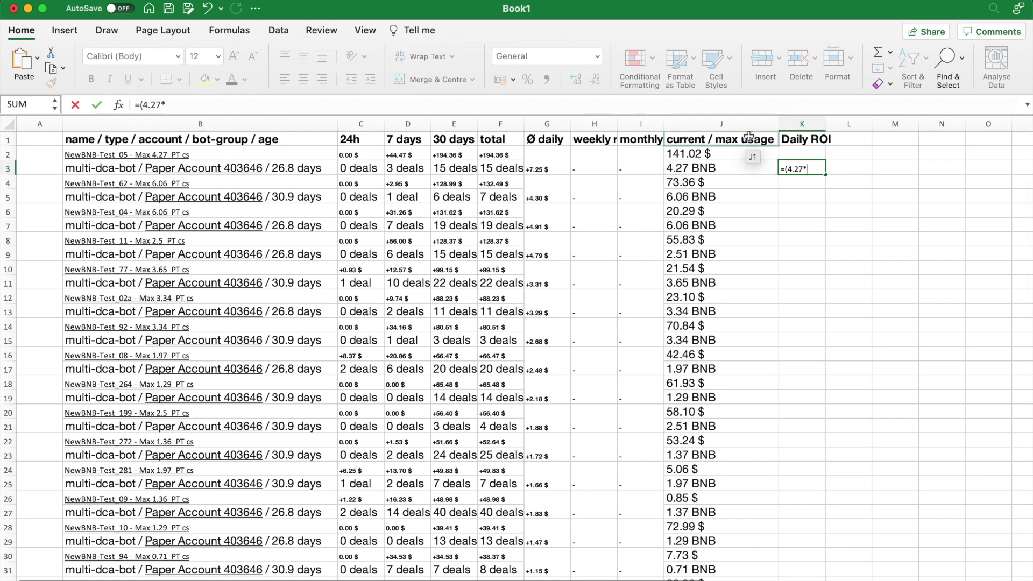
key("super+v")
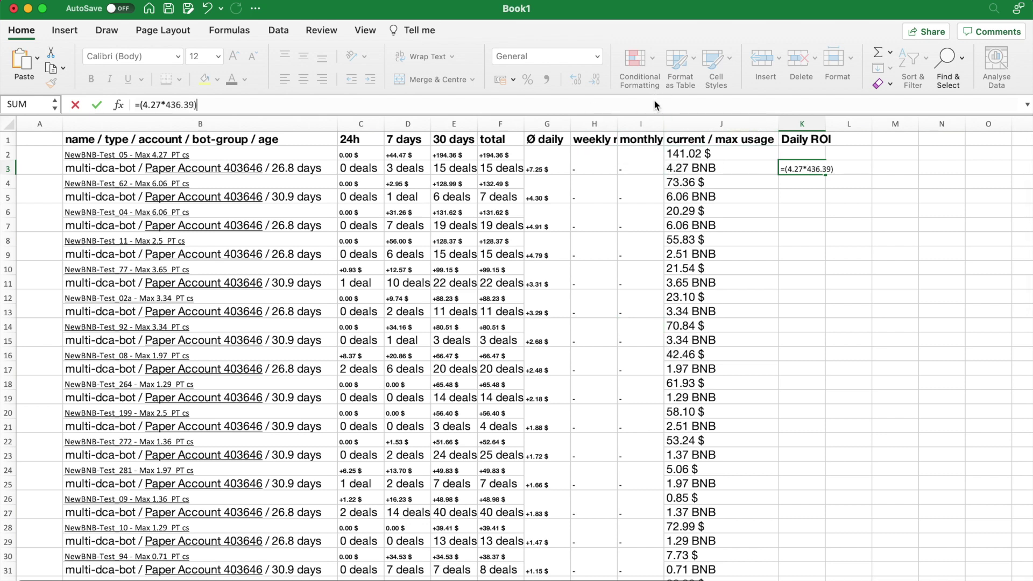
type(")")
key("Return")
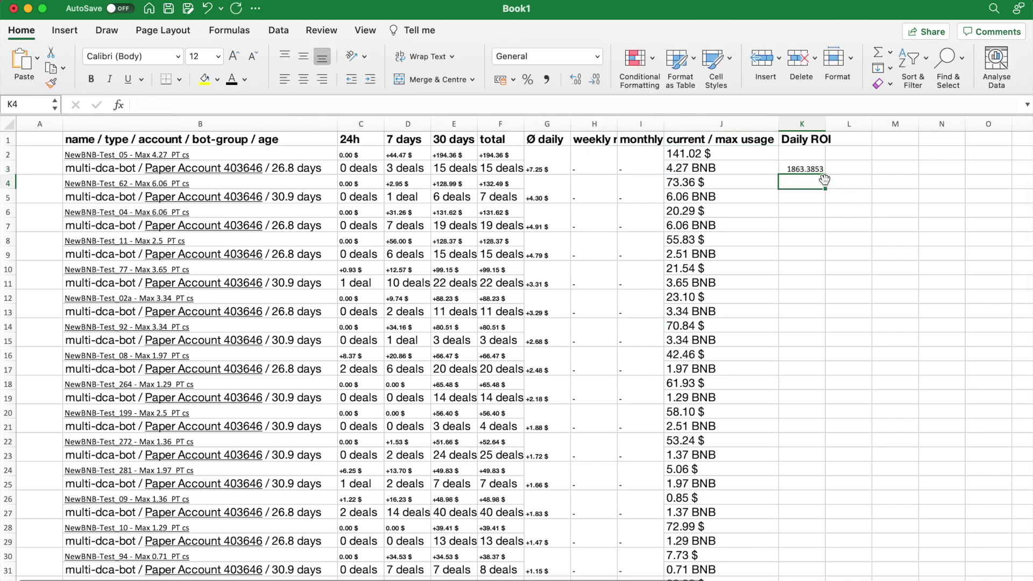
left_click(810, 169)
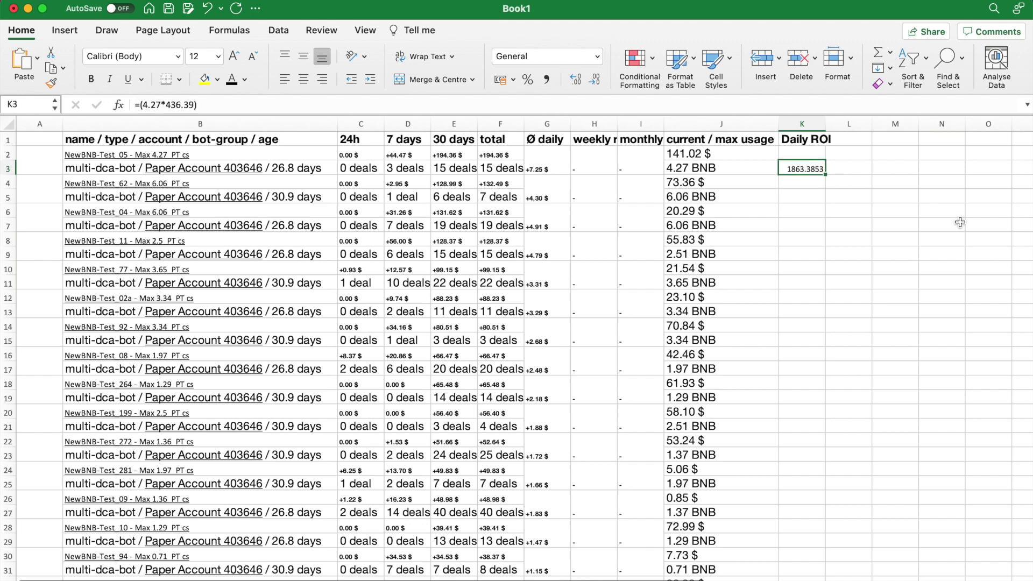
Step: Edit K3 to =7.25/(4.27*436.39), giving a daily ROI of about 0.00389
left_click(139, 105)
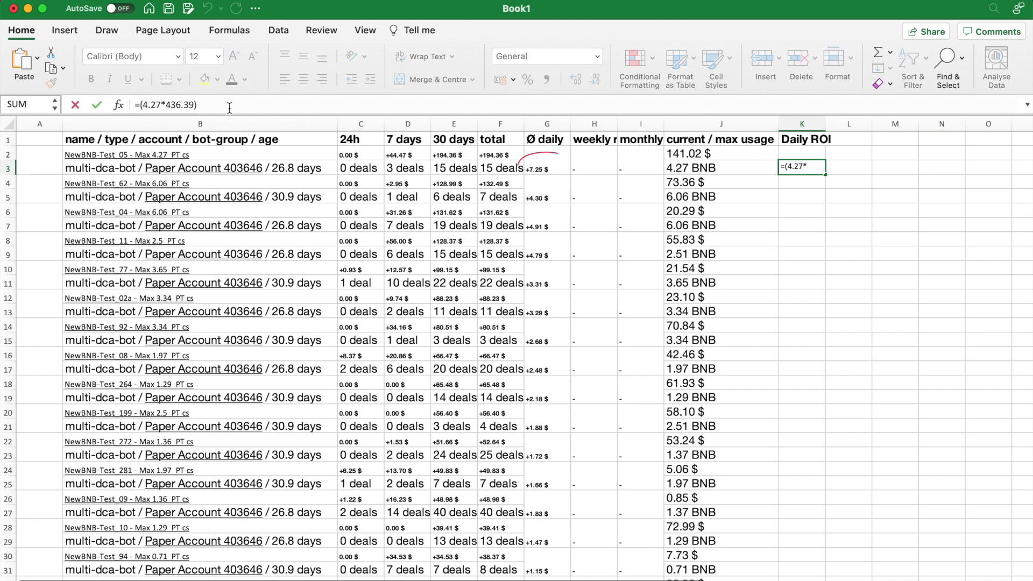
type("7.25")
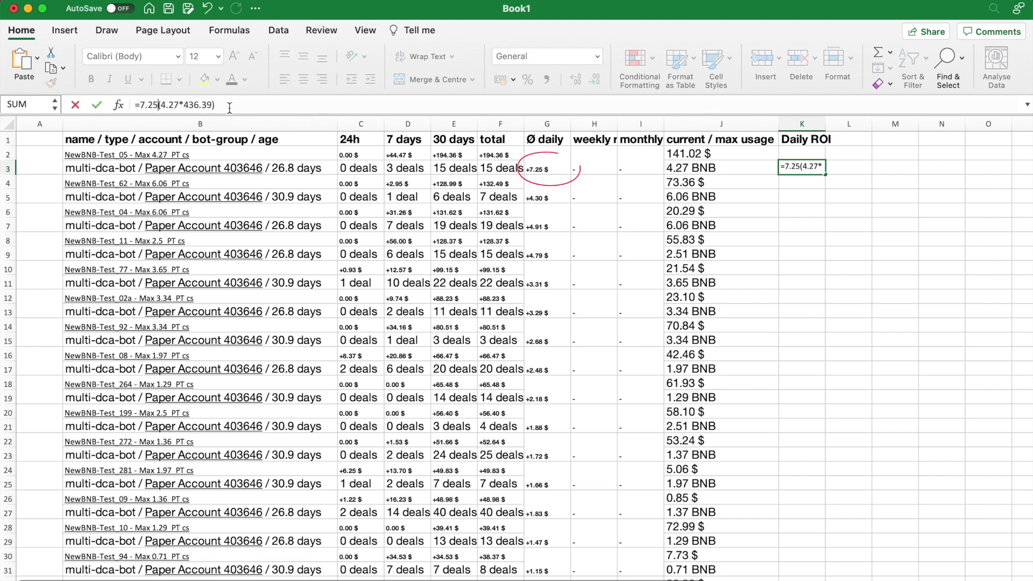
type("/")
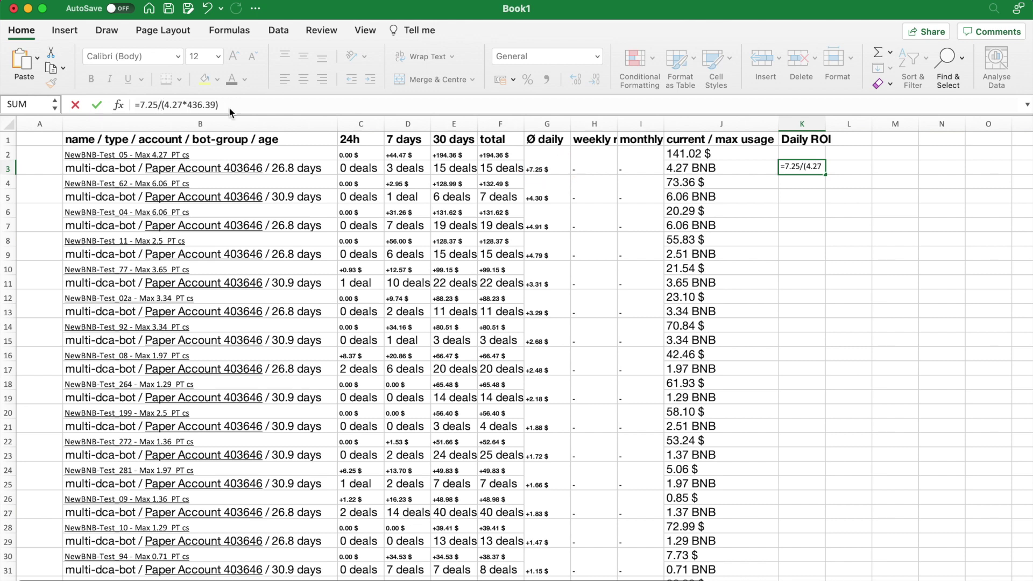
key("ctrl+Return")
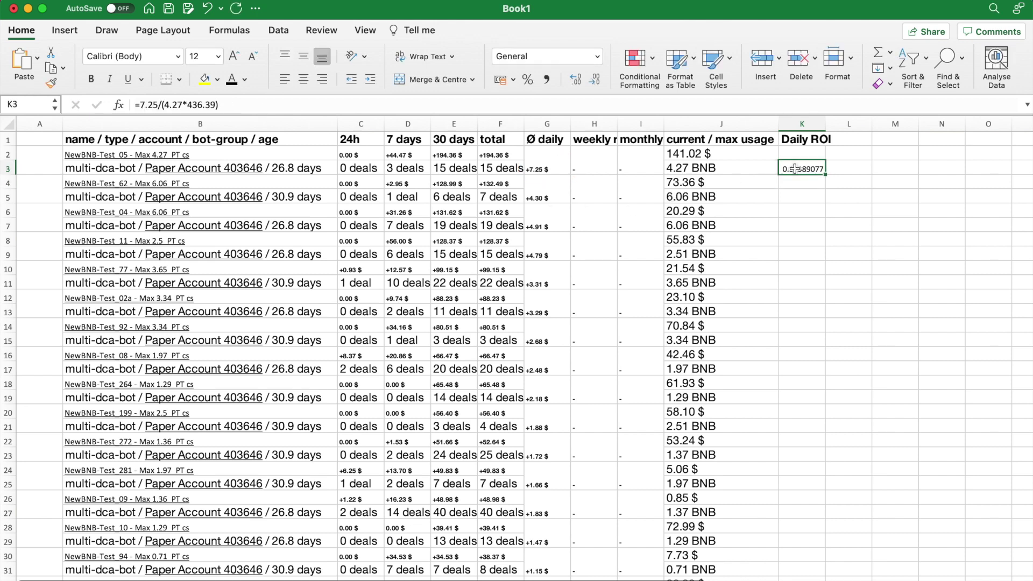
right_click(795, 169)
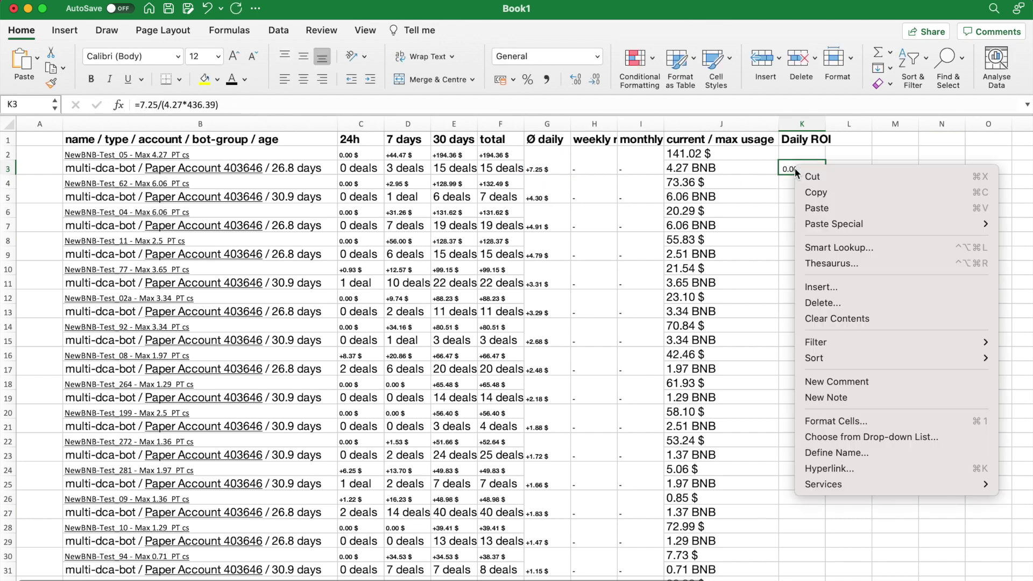
Step: Format K3 as Percentage and fill the first bot's rows A2:K3 light grey
left_click(816, 421)
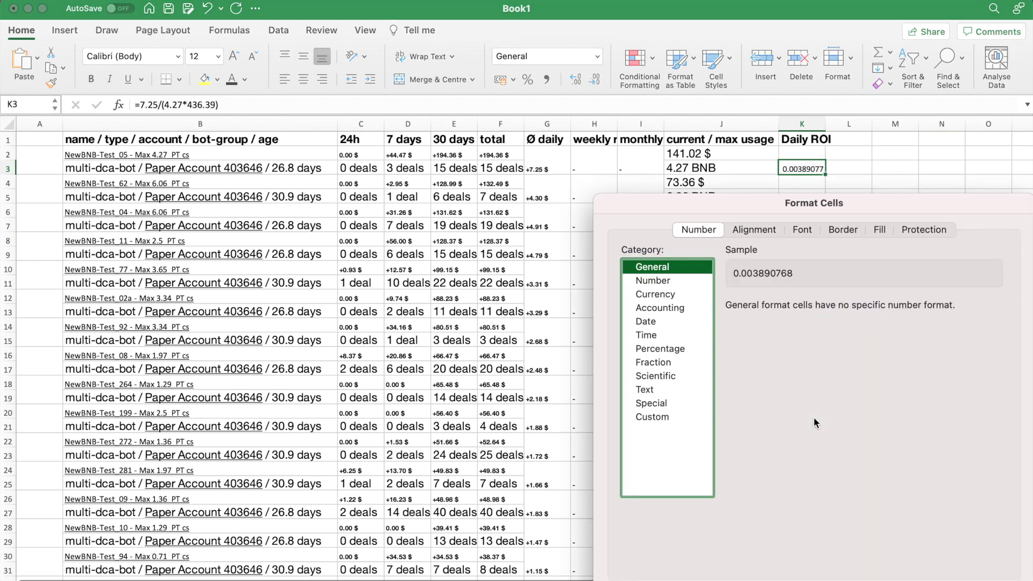
left_click(689, 350)
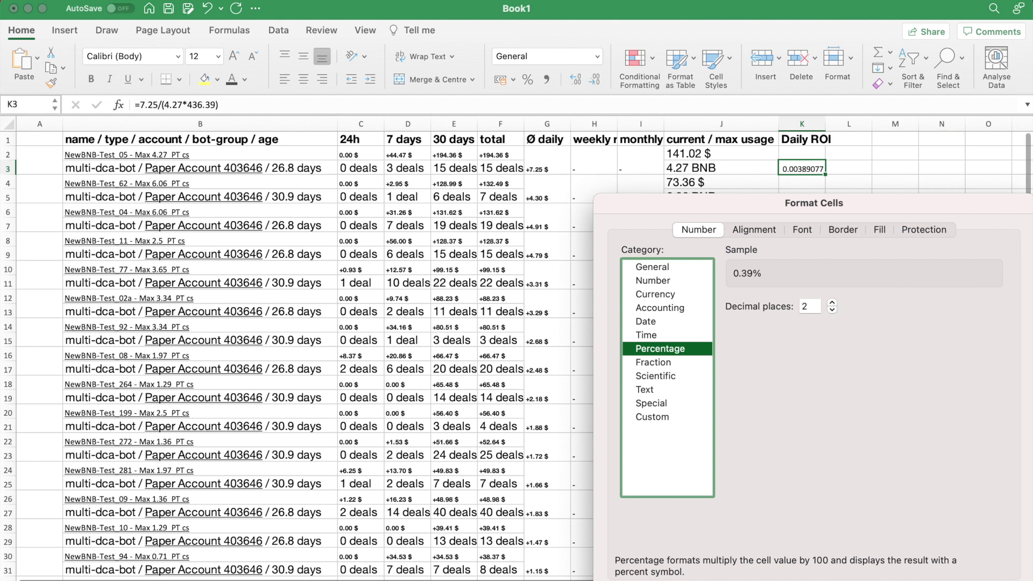
key("Return")
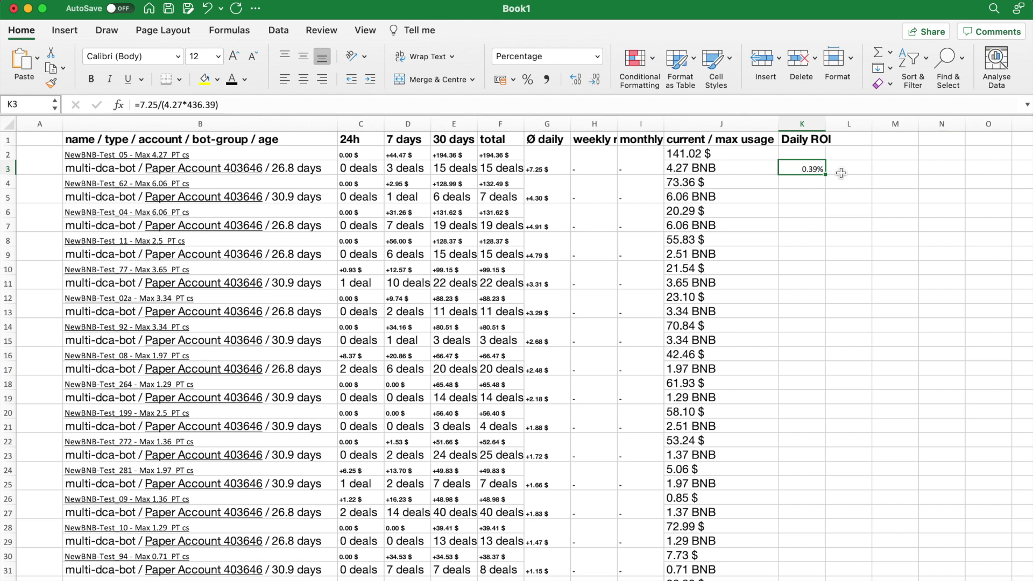
left_click(52, 156, "shift")
left_click(217, 80)
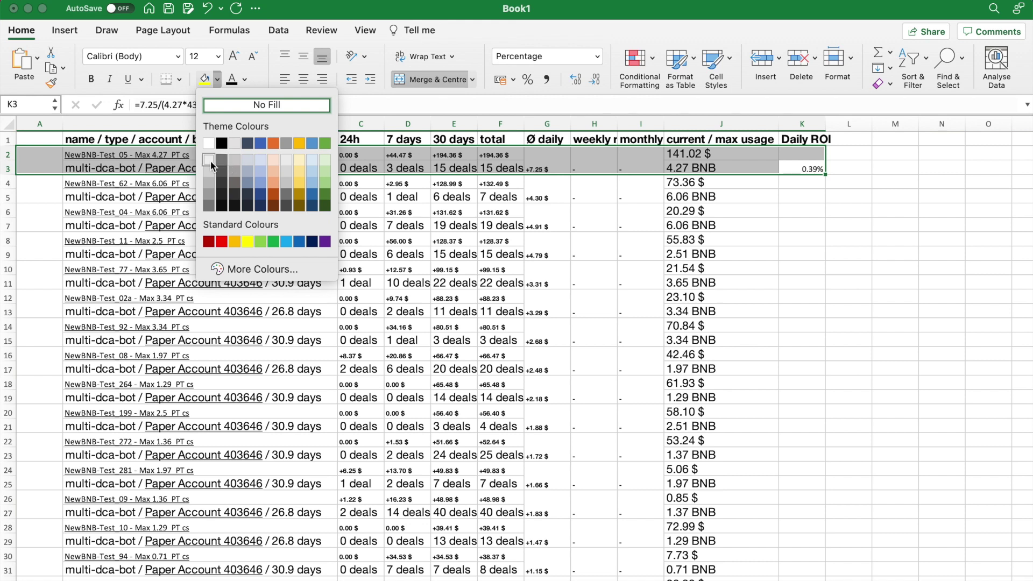
left_click(209, 160)
Step: Enter =4.30/(6.06*436.39) in K5 for the second bot's 0.16% ROI
left_click(817, 199)
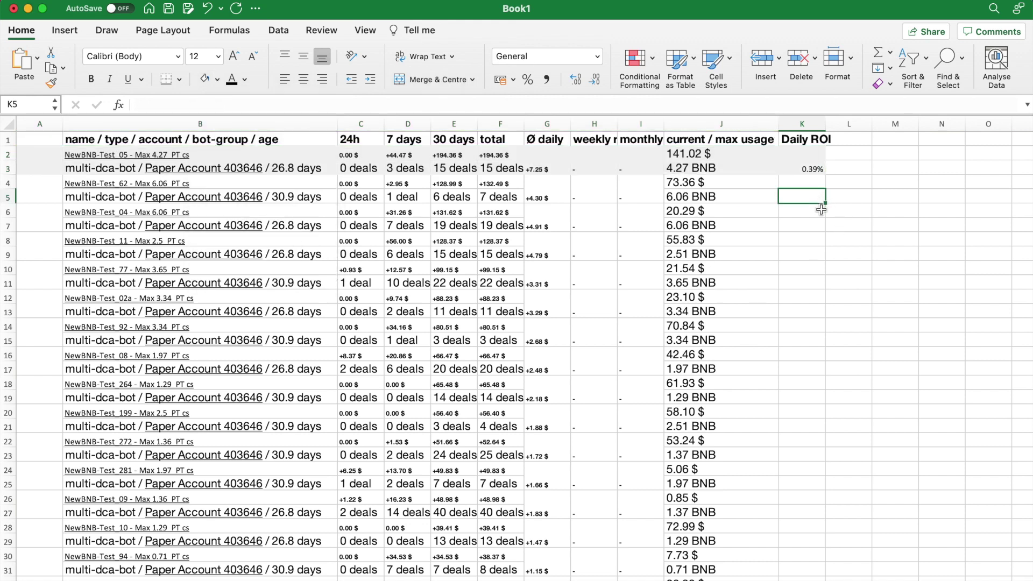
type("=(6.06*")
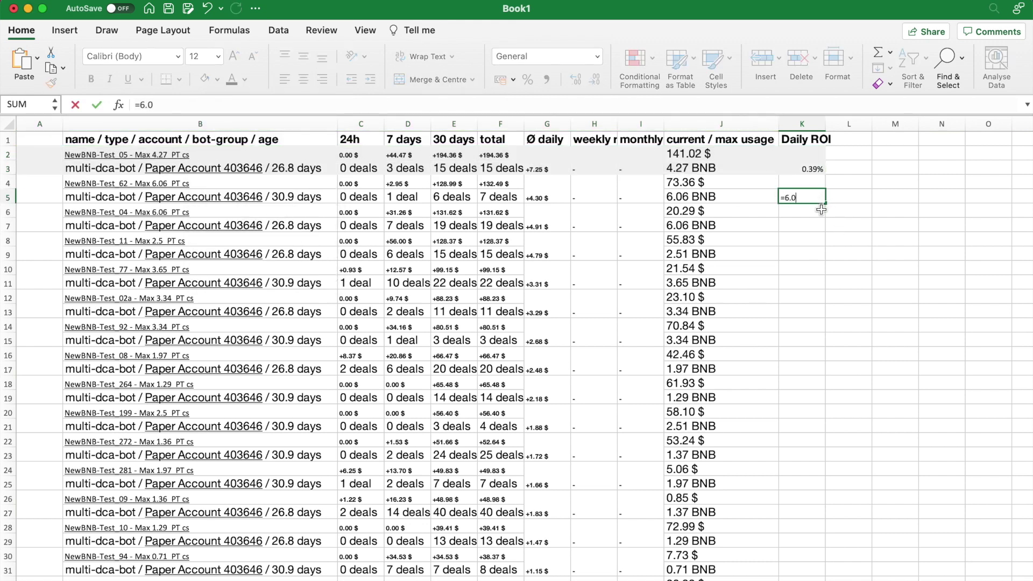
type("436.39)")
left_click(784, 197)
type("(")
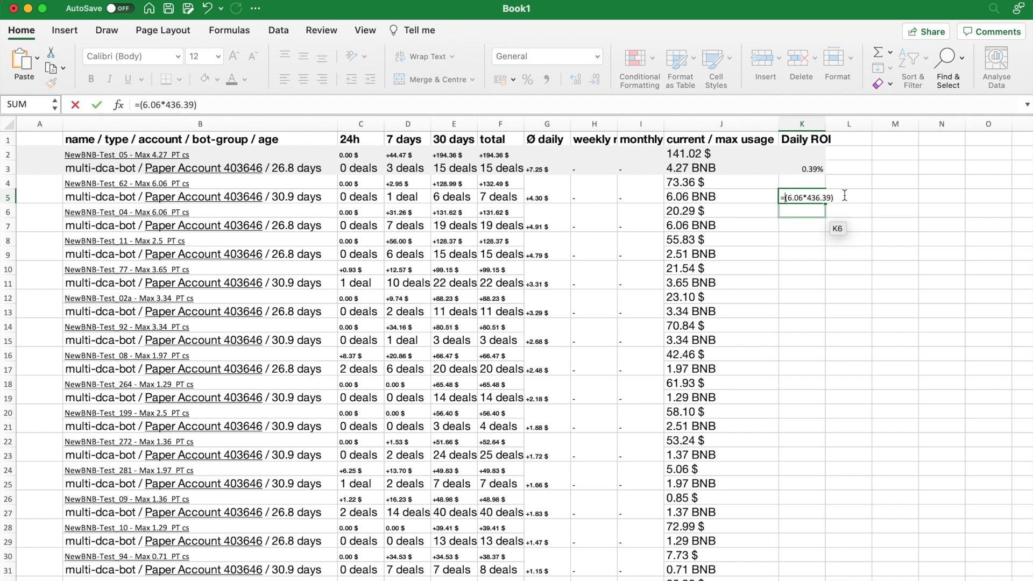
type("4.30/")
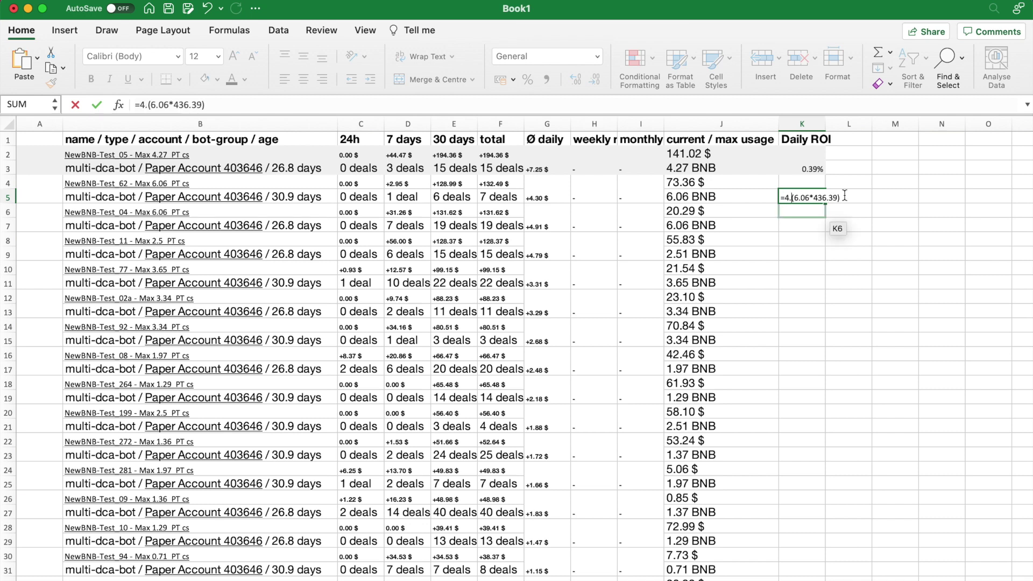
key("Return")
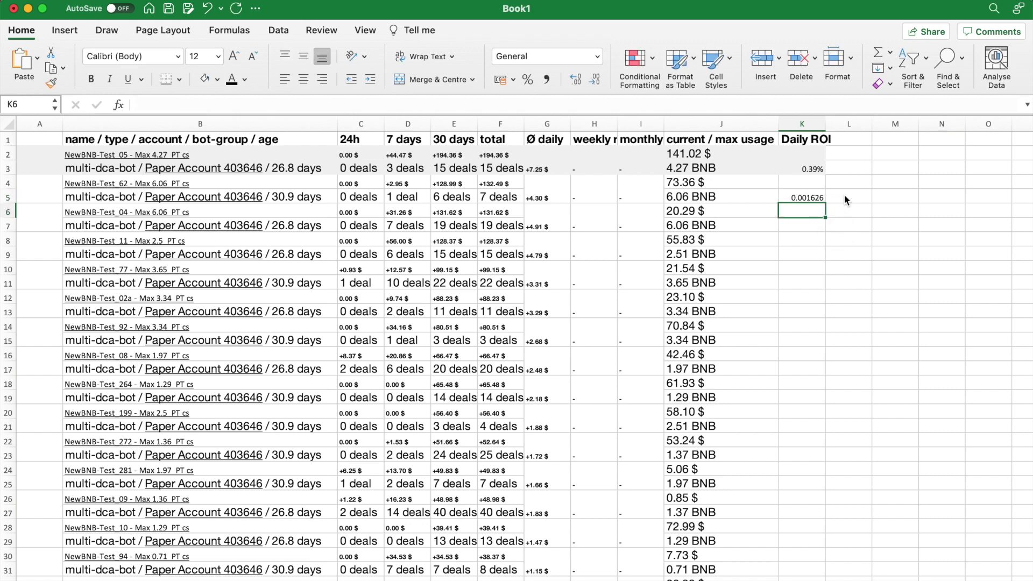
Step: Format the whole Daily ROI column K as Percentage
left_click(803, 124)
right_click(803, 154)
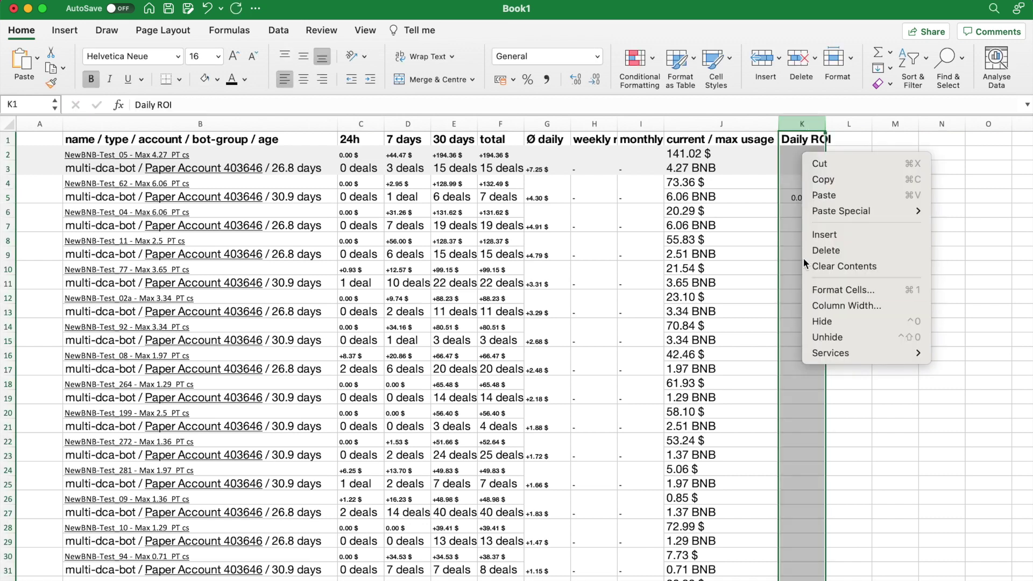
left_click(812, 292)
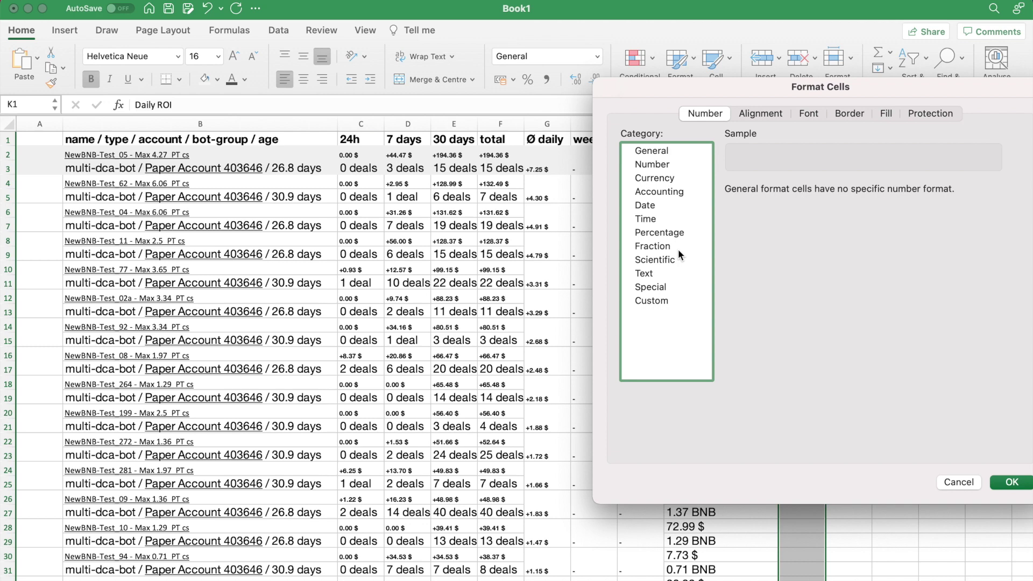
left_click(670, 233)
left_click(1004, 480)
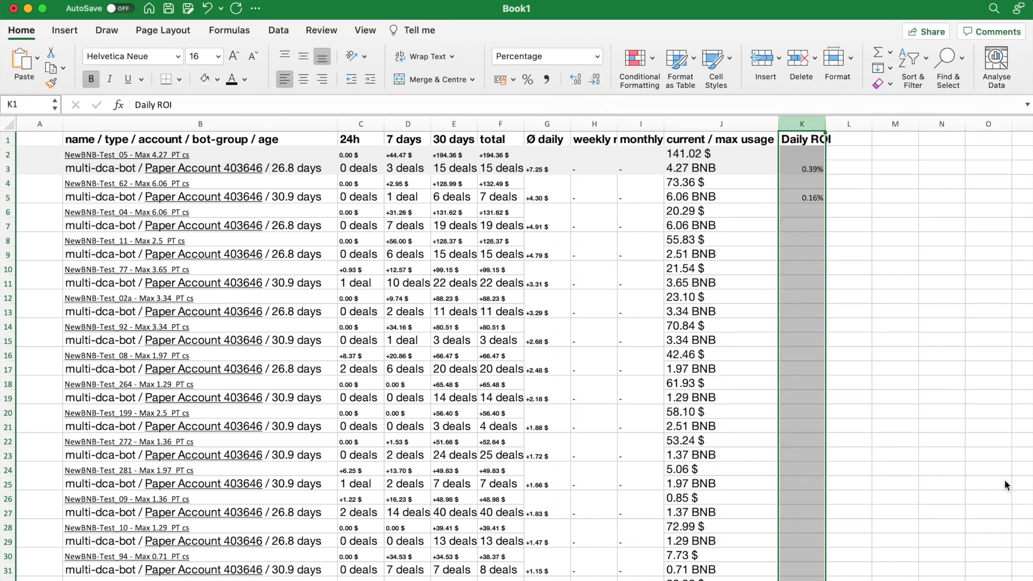
left_click(806, 229)
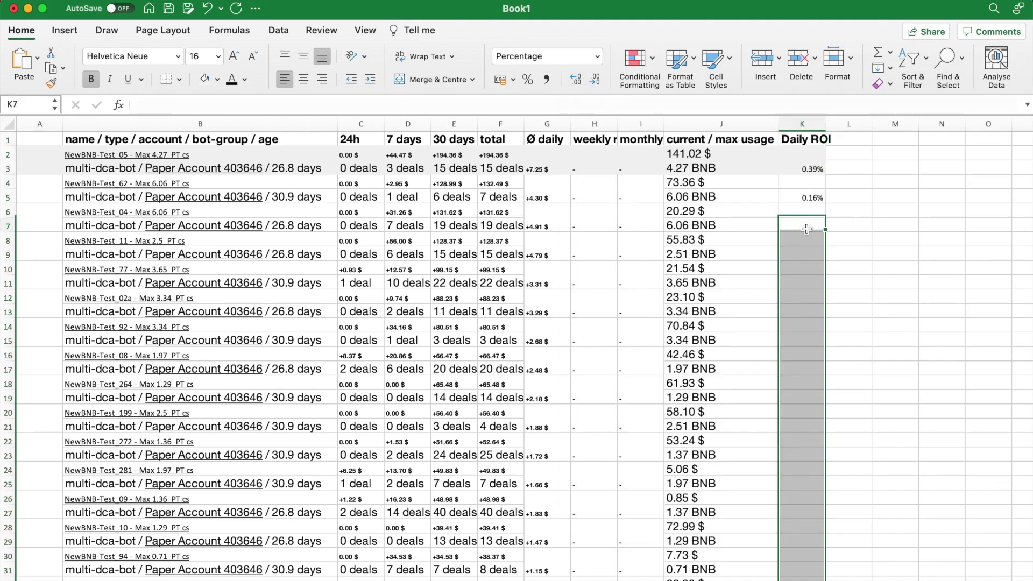
Step: Enter =4.91/(6.06*436.39) in K7 for the third bot's Daily ROI
left_click(800, 198)
left_click(52, 194, "shift")
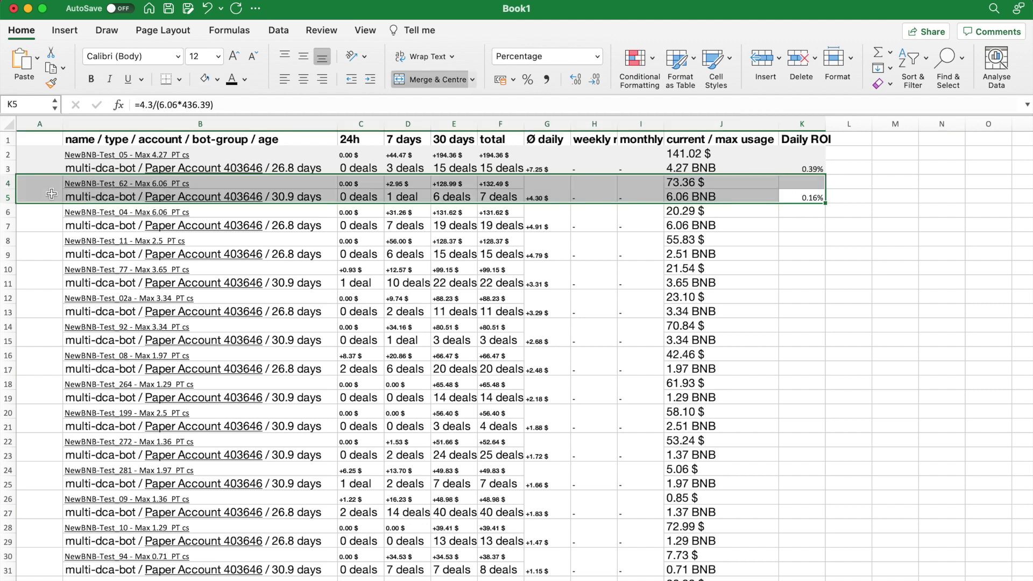
left_click(804, 224)
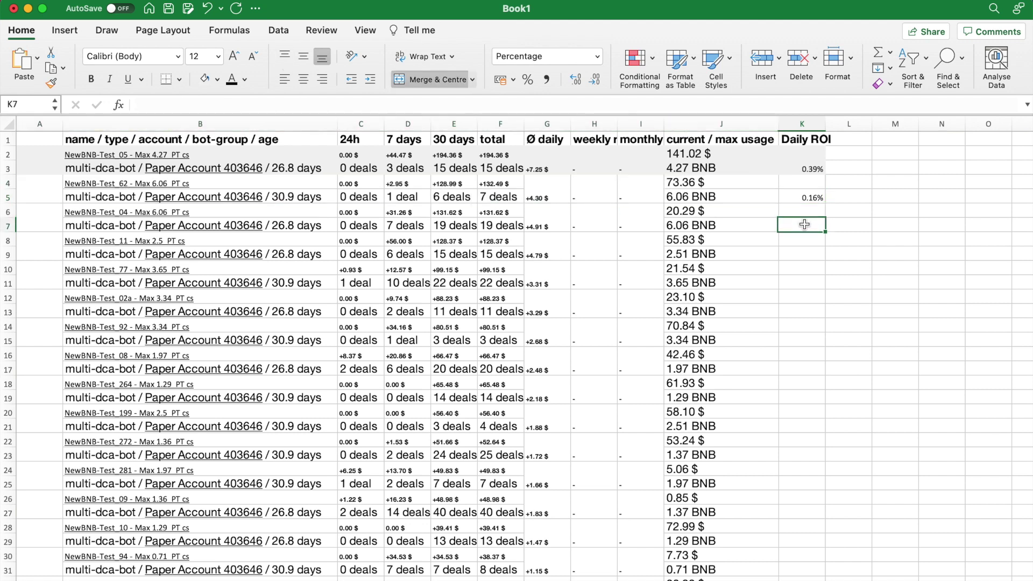
type("=")
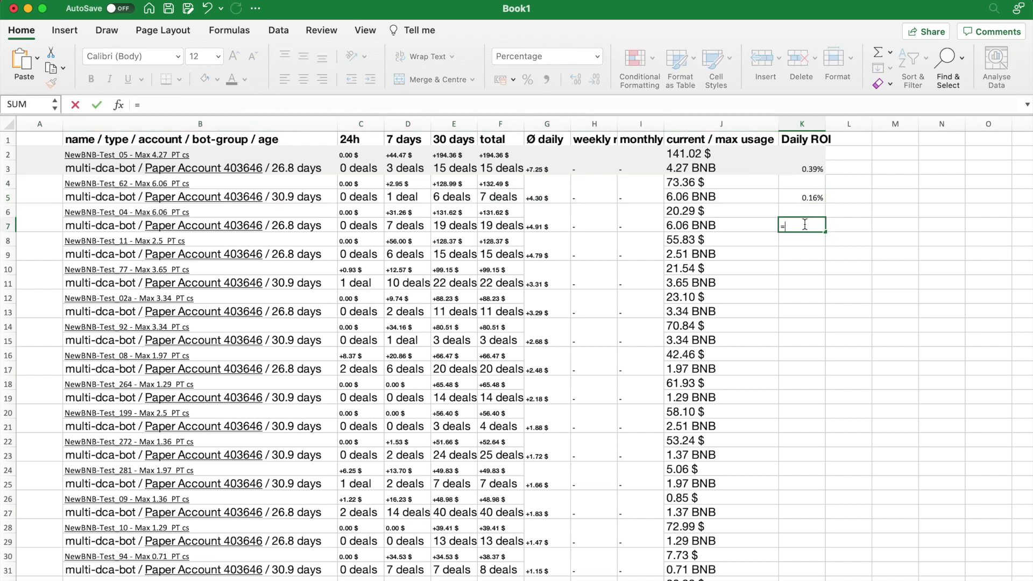
type("4.91/(6.06*436.39")
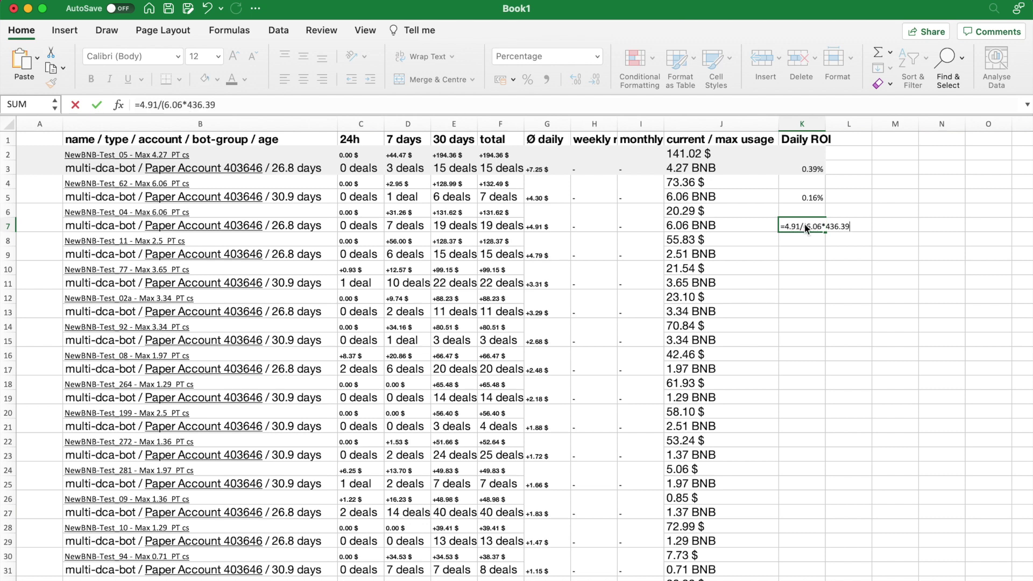
key("Return")
Step: Fill in Daily ROI formulas for K9 and K35, the latter =0.86/995
left_click(810, 257)
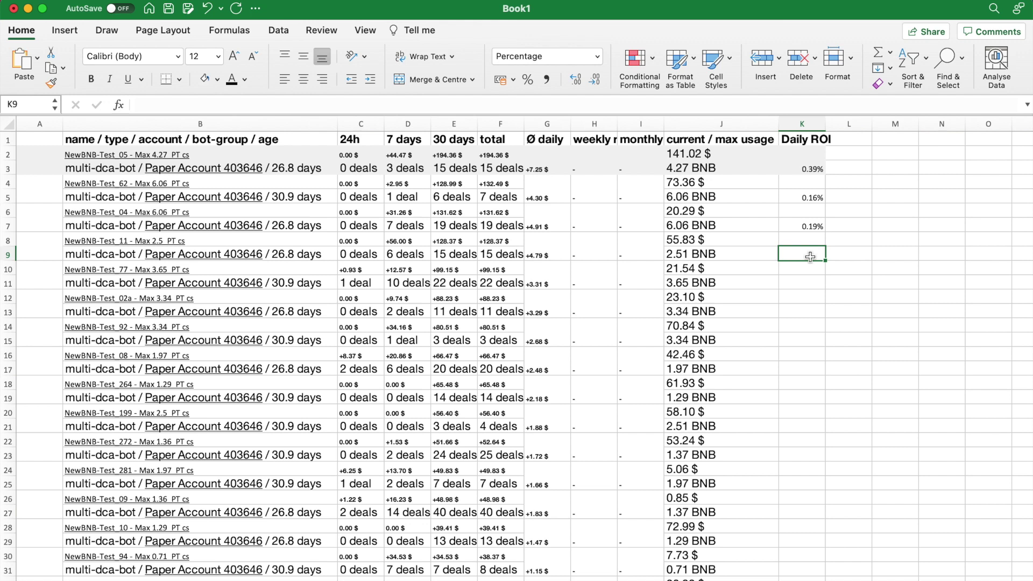
type("=4.79/(2.51*436.39")
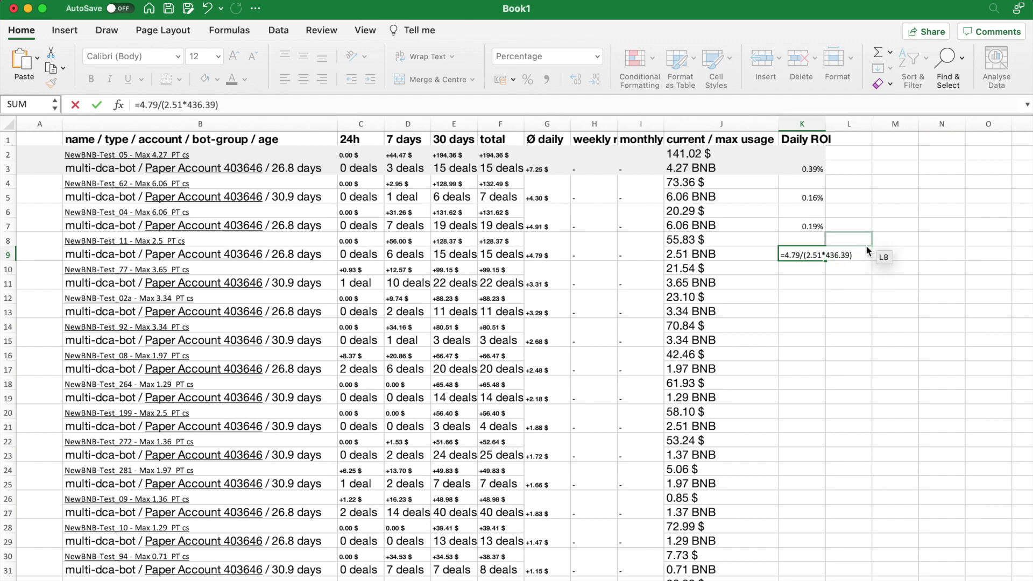
key("Return")
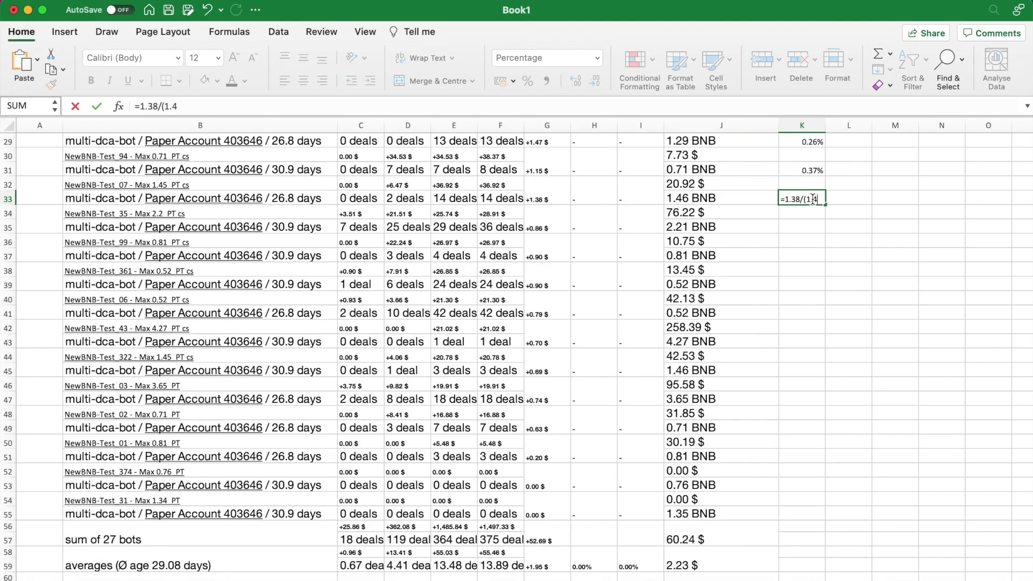
type("6*450.30)")
key("Escape")
type("=0.86/995")
key("Return")
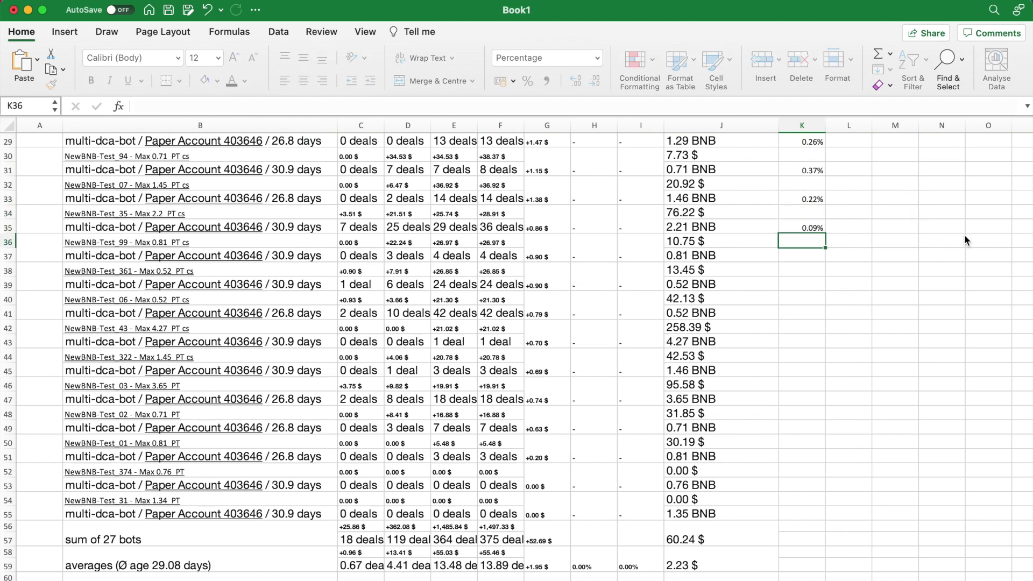
Step: Add Daily ROI formulas in K37 (=0.90/(0.81*450.30)), K39 and K41 (=0.79/(0.52*433.35))
key("Down")
type("=0.90/(0.81*450.30)")
key("Return")
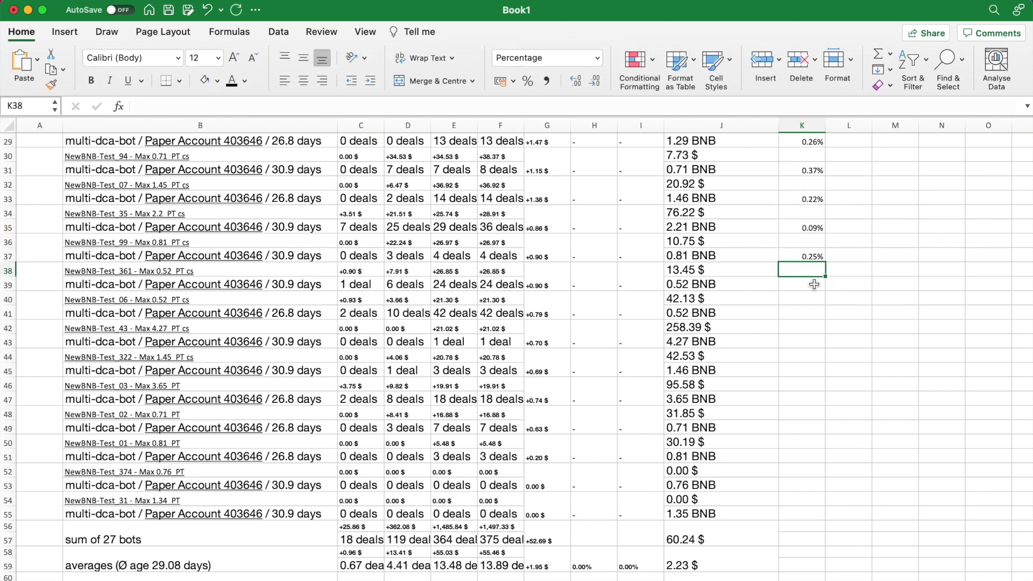
left_click(807, 285)
type("=0.9/(0.52*436.39")
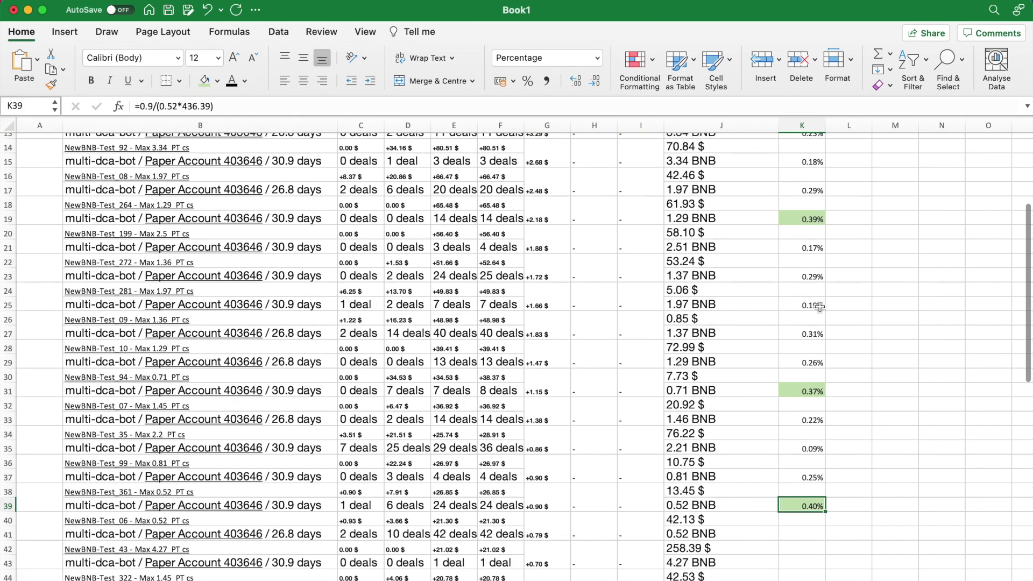
scroll(819, 306, "down", 5)
key("Down")
key("Down")
type("=0.79/(0.")
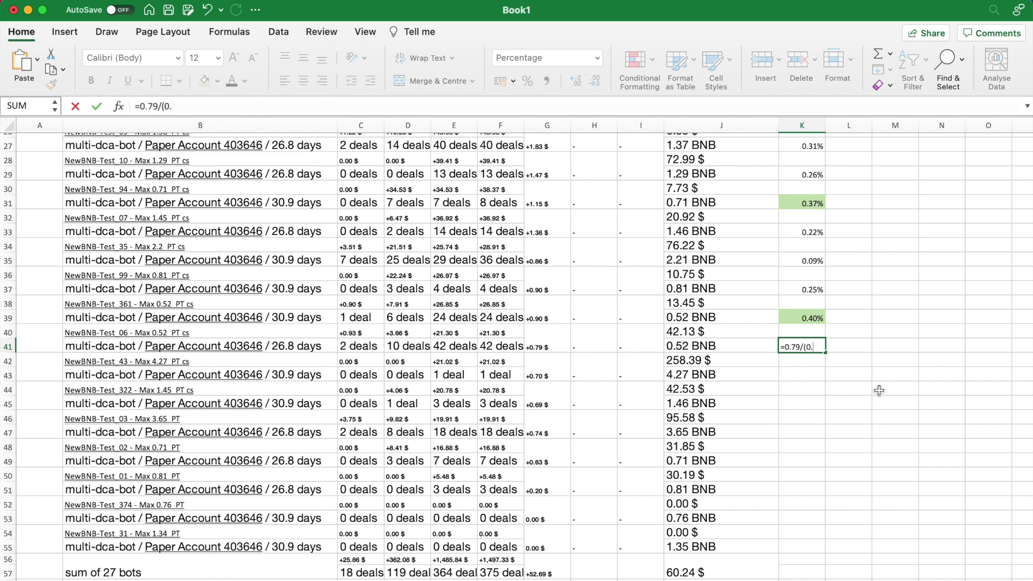
type("52*433.35)")
key("Return")
Step: Enter Daily ROI formulas in K43 (=0.70/(4.27*433.35)) and K49 (=0.63/(0.71*433.35))
key("Up")
scroll(789, 377, "down", 2)
key("Down")
key("Down")
type("=")
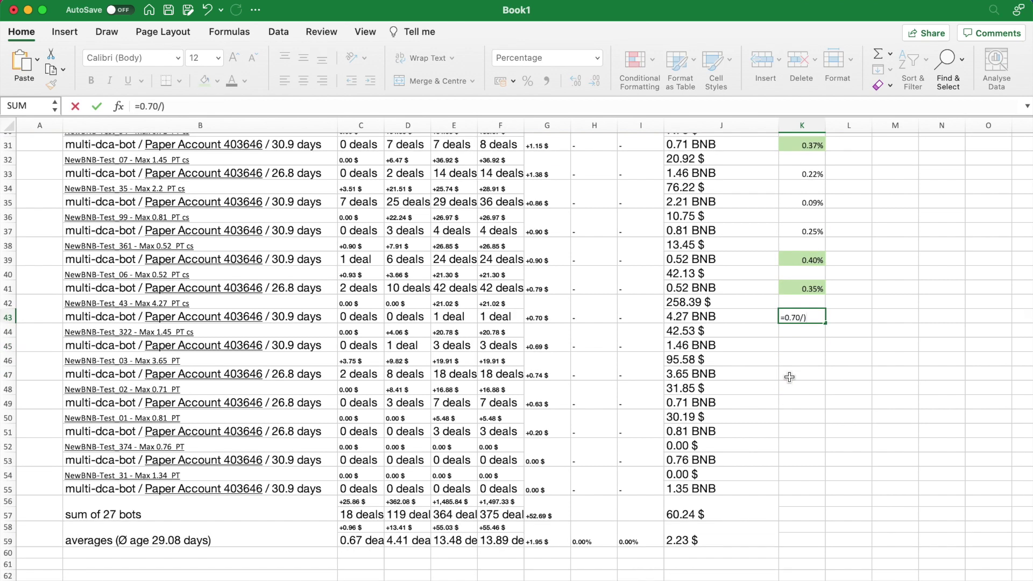
type("0.70/(4.27*433.35)")
key("Return")
key("Down")
key("Down")
key("Down")
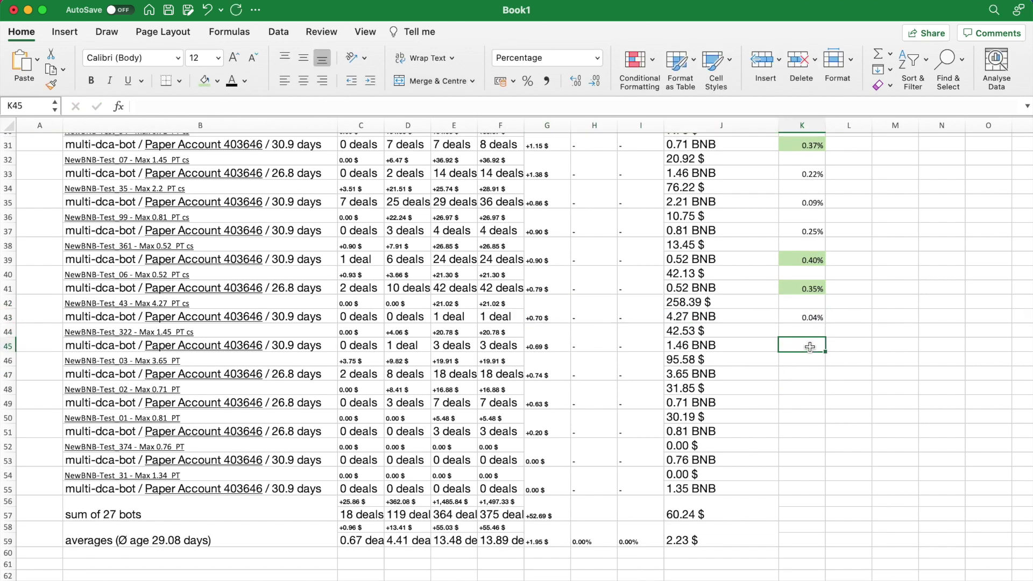
left_click(800, 408)
type("=0.63/(0.71*433.35)")
key("Return")
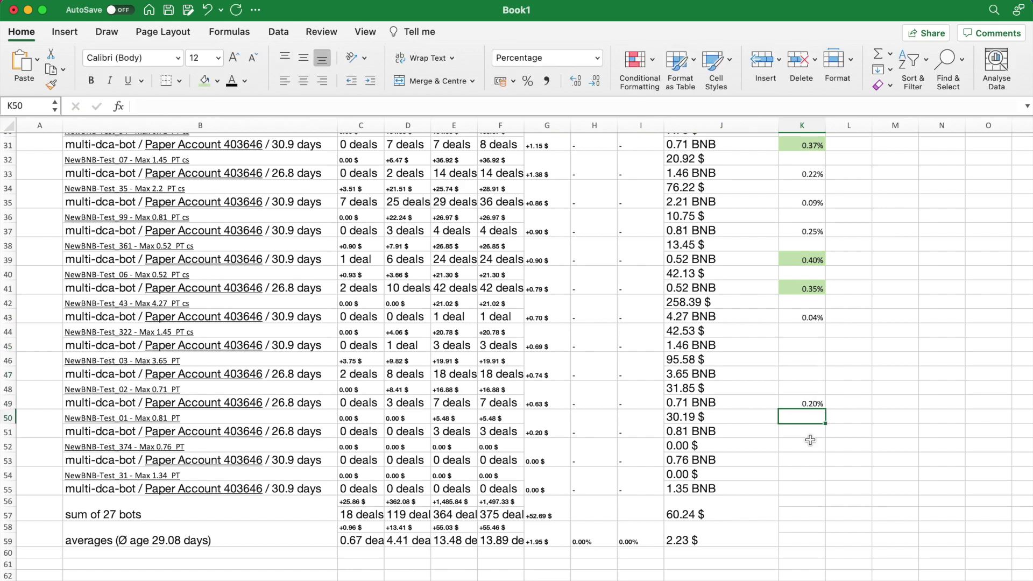
key("Down")
key("Down")
key("Down")
scroll(809, 455, "up", 15)
Step: Fill name cells B40, B38, B30 and B18 green to match their green ROI
left_click(796, 169)
scroll(802, 393, "down", 5)
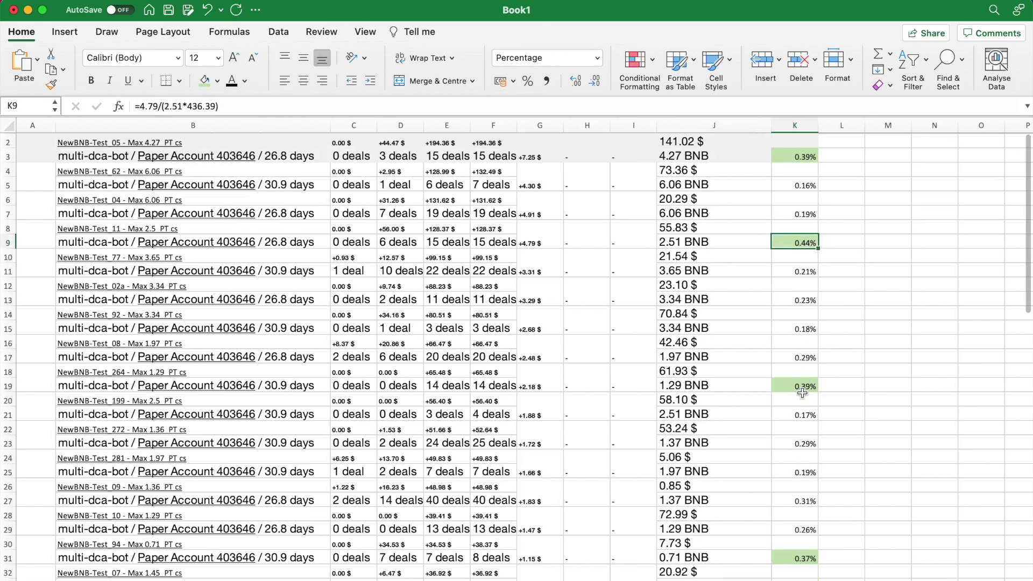
scroll(803, 392, "down", 1)
left_click(324, 498)
left_click(205, 80)
left_click(242, 471)
key("super+y")
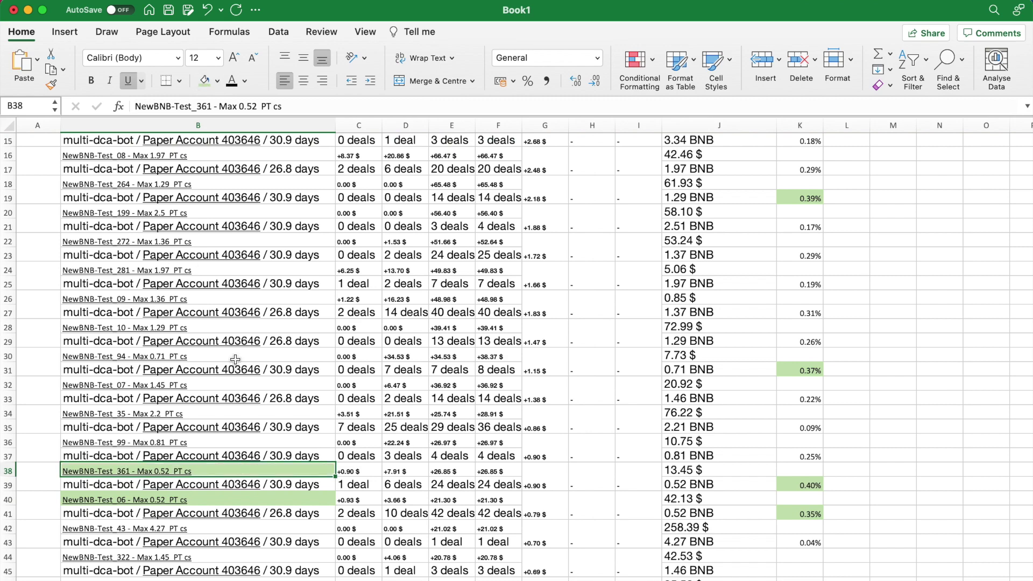
left_click(236, 358)
key("super+y")
left_click(246, 188)
key("super+y")
Step: Give NewBNB-Test_05's name cell B2 the same green fill, then return to the 3c-tools list
scroll(245, 188, "up", 5)
left_click(199, 156)
left_click(204, 80)
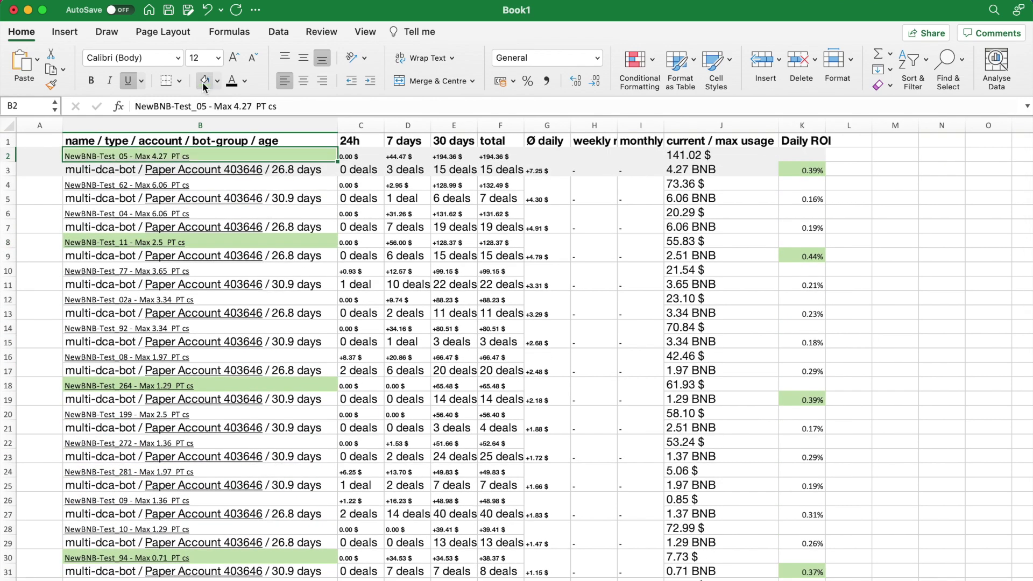
scroll(287, 232, "down", 1)
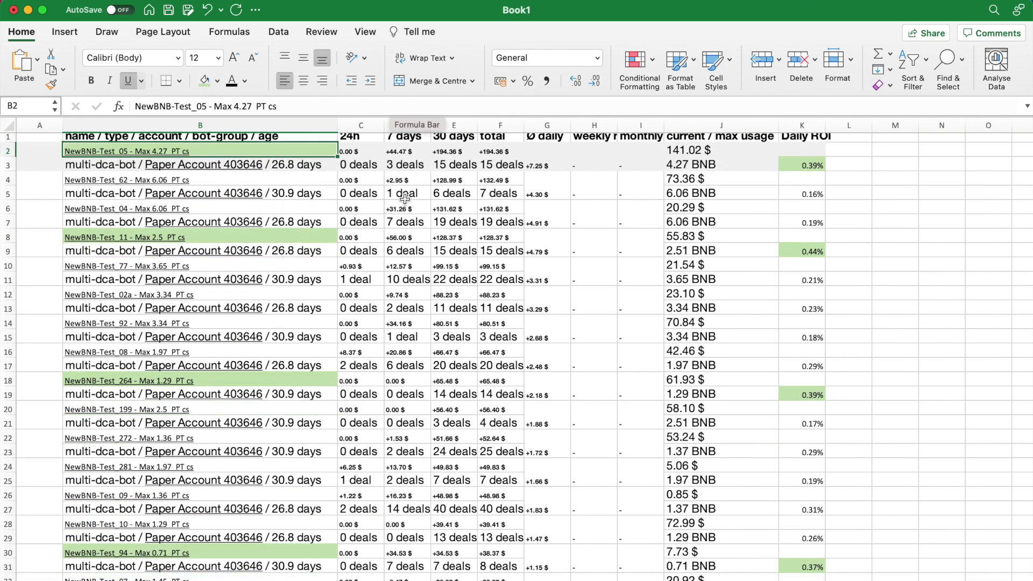
scroll(405, 199, "up", 1)
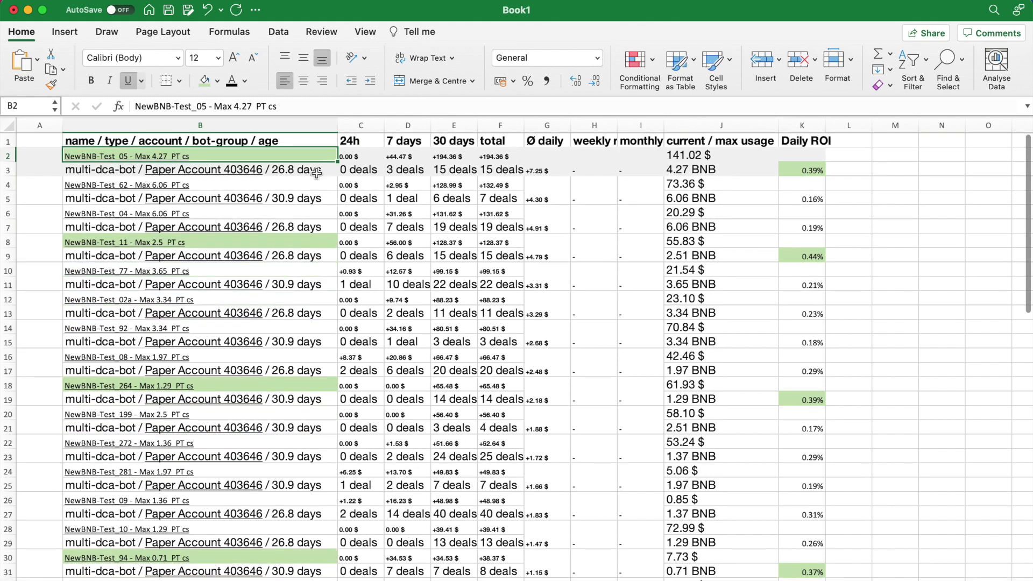
key("ctrl+Right")
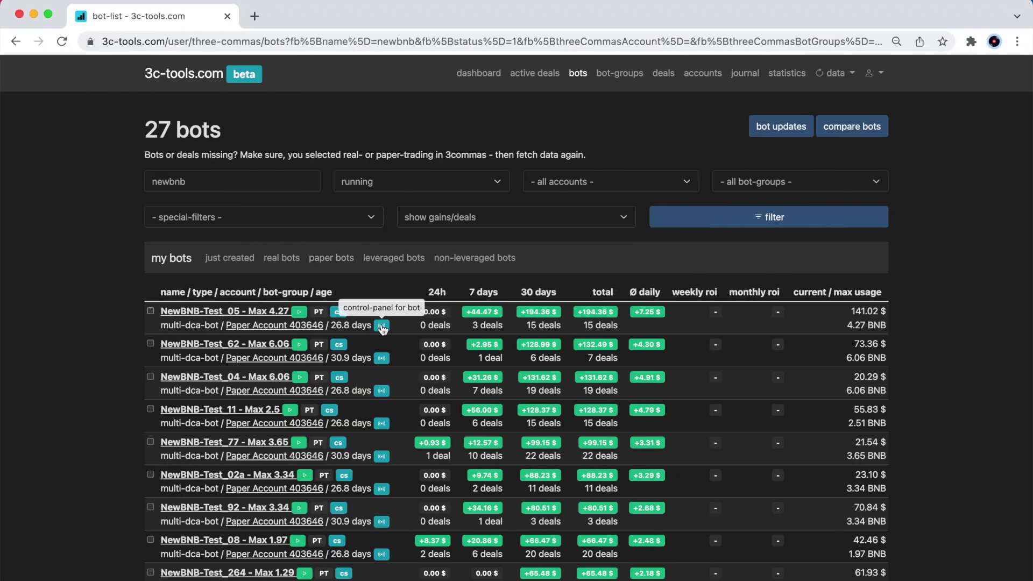
Step: Open the bot panel on NewBNB-Test_05's row in the 3c-tools list
left_click(382, 328)
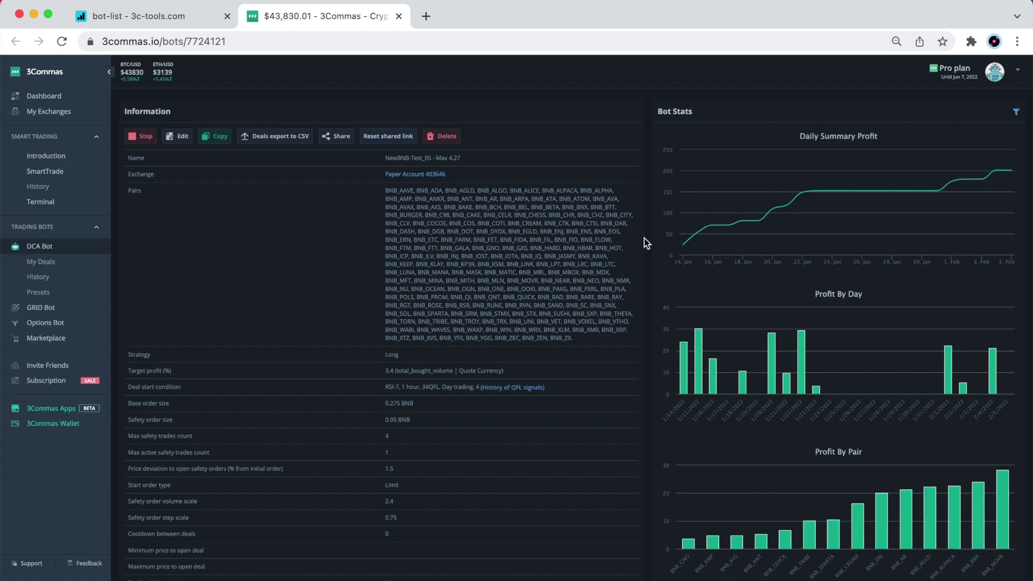
scroll(657, 264, "down", 6)
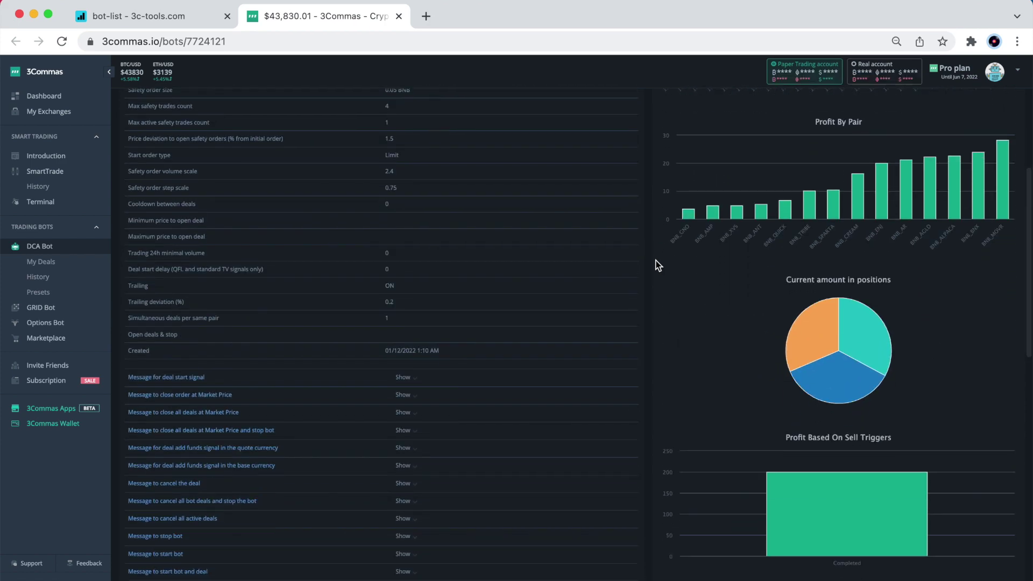
scroll(657, 265, "down", 6)
scroll(658, 264, "down", 4)
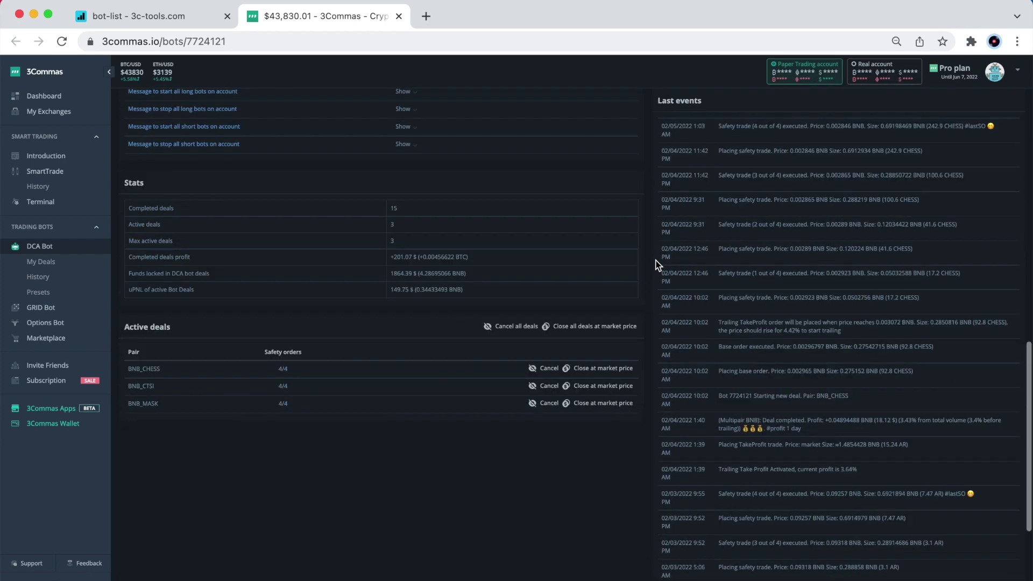
left_click(602, 385)
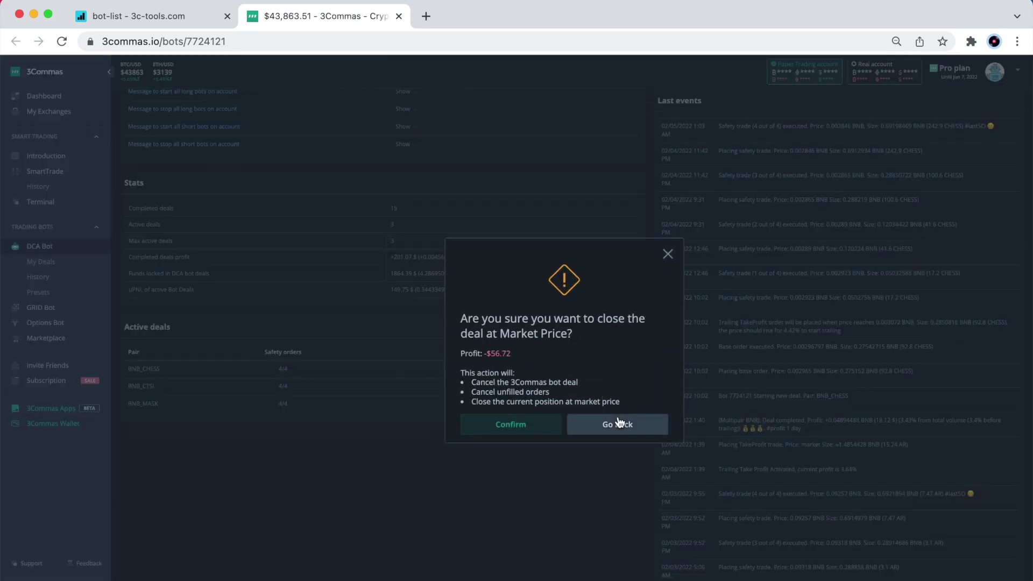
left_click(618, 424)
left_click(604, 409)
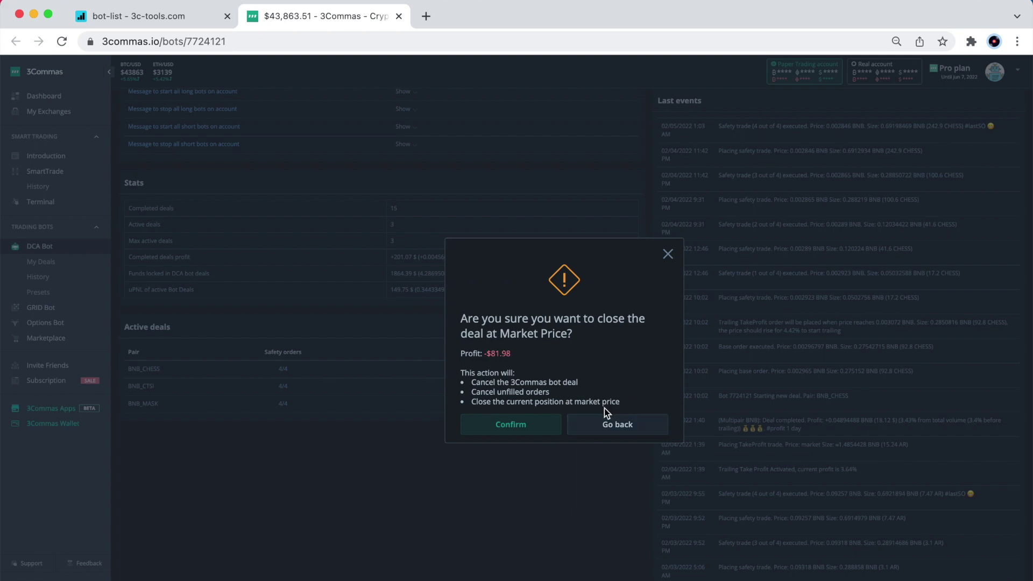
left_click(613, 424)
scroll(745, 466, "down", 5)
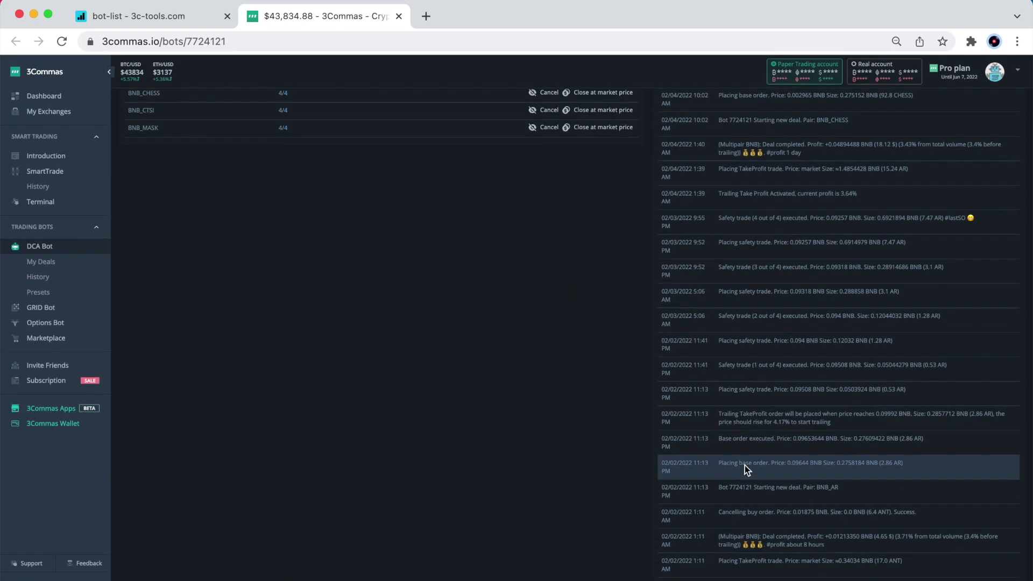
scroll(745, 466, "up", 10)
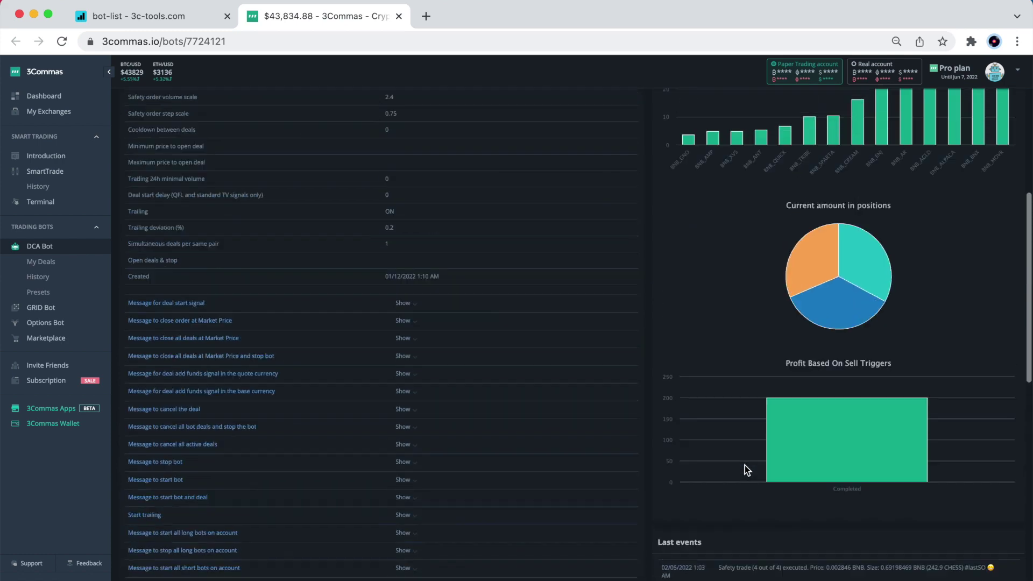
scroll(745, 466, "up", 3)
mouse_move(806, 436)
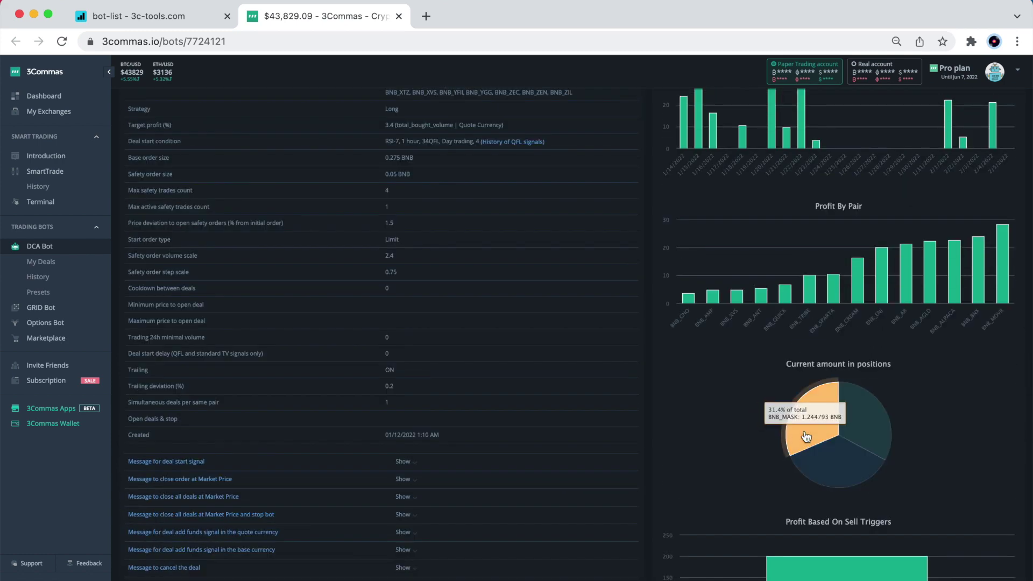
scroll(805, 433, "up", 6)
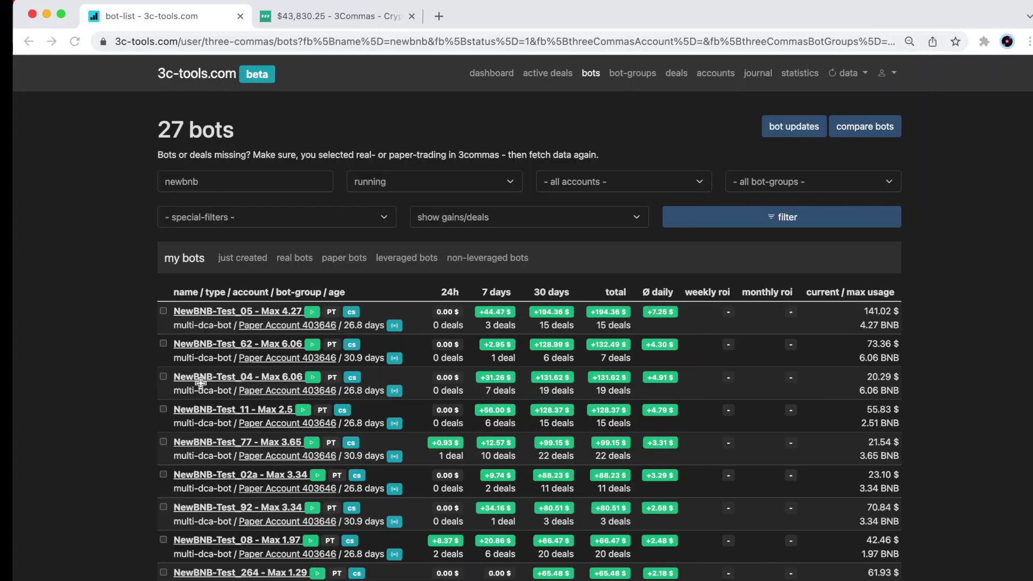
Step: Check and close the NewBNB-Test_11 and NewBNB-Test_264 bot panels
scroll(302, 371, "down", 1)
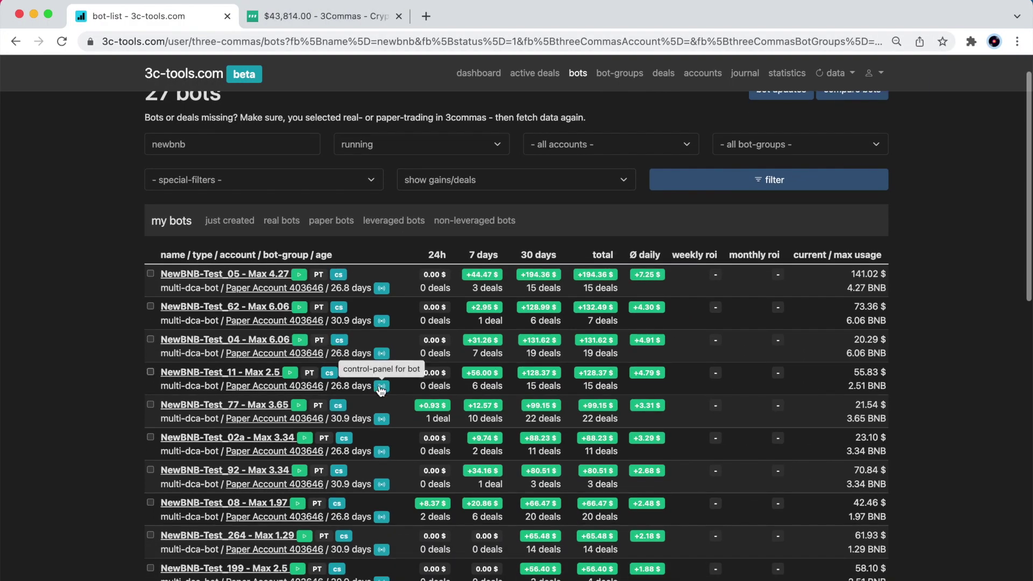
left_click(381, 389)
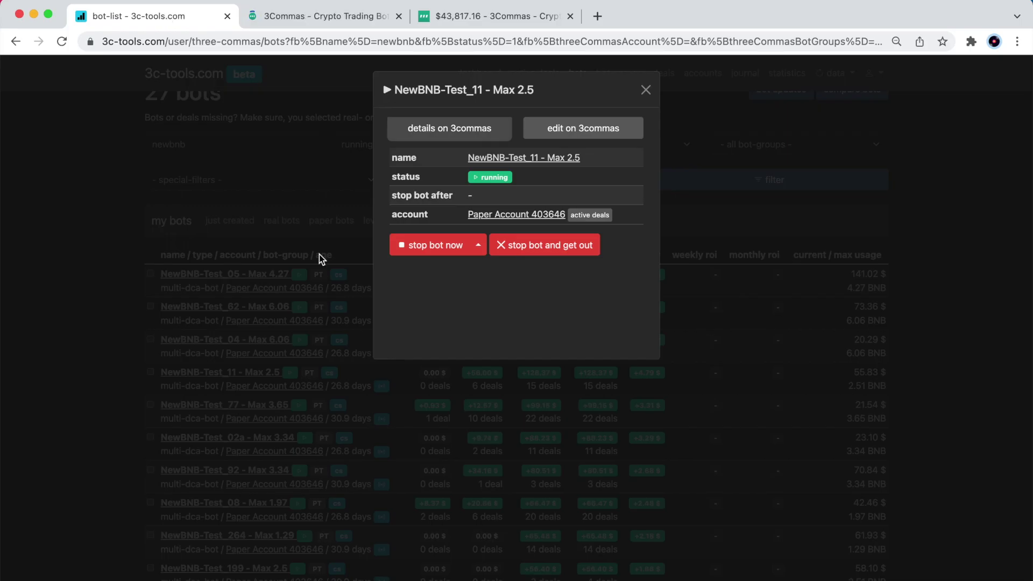
left_click(646, 90)
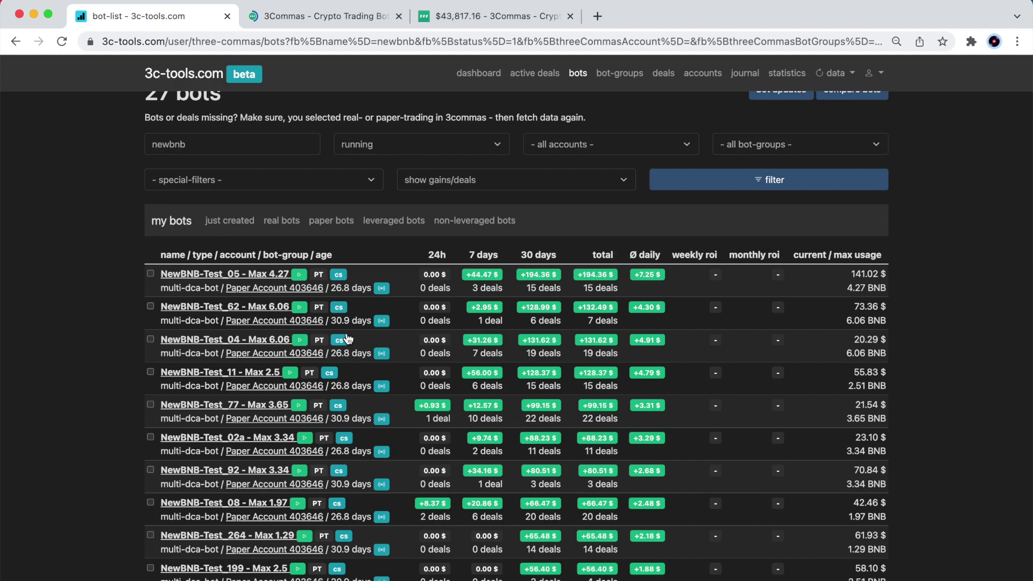
scroll(346, 334, "down", 3)
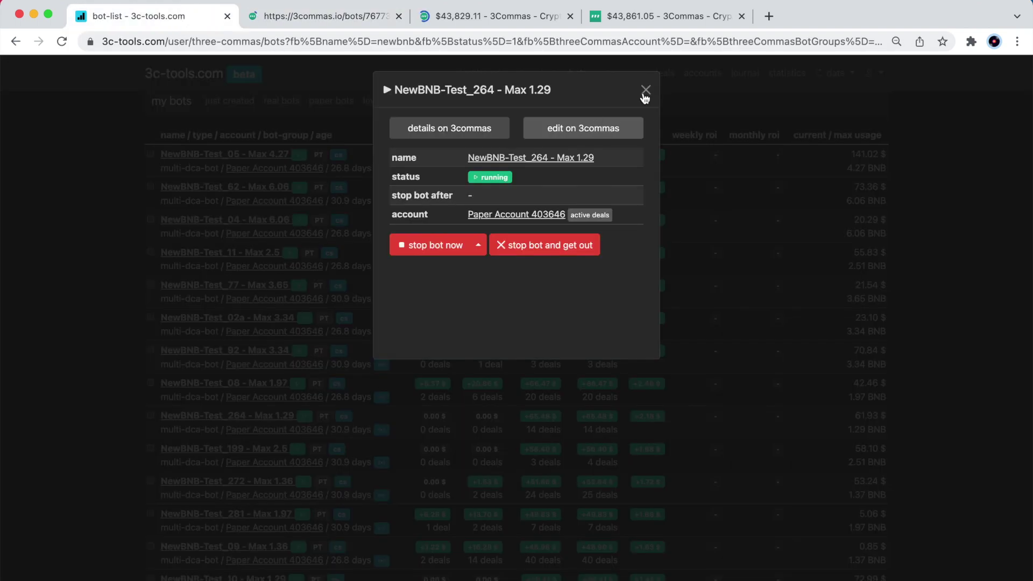
left_click(645, 92)
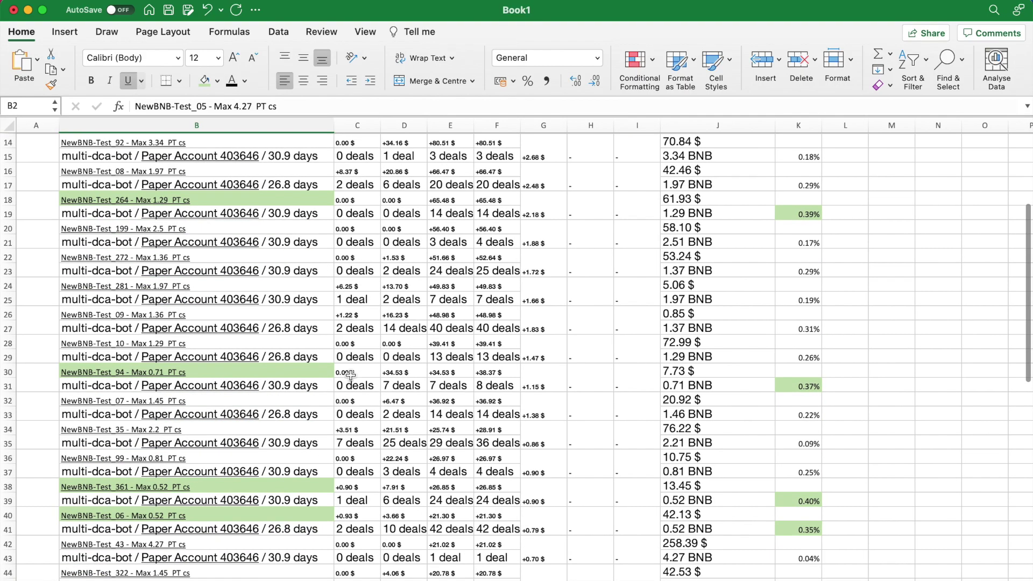
Step: Open NewBNB-Test_94's 3Commas details in a new tab and close its panel
scroll(242, 297, "down", 5)
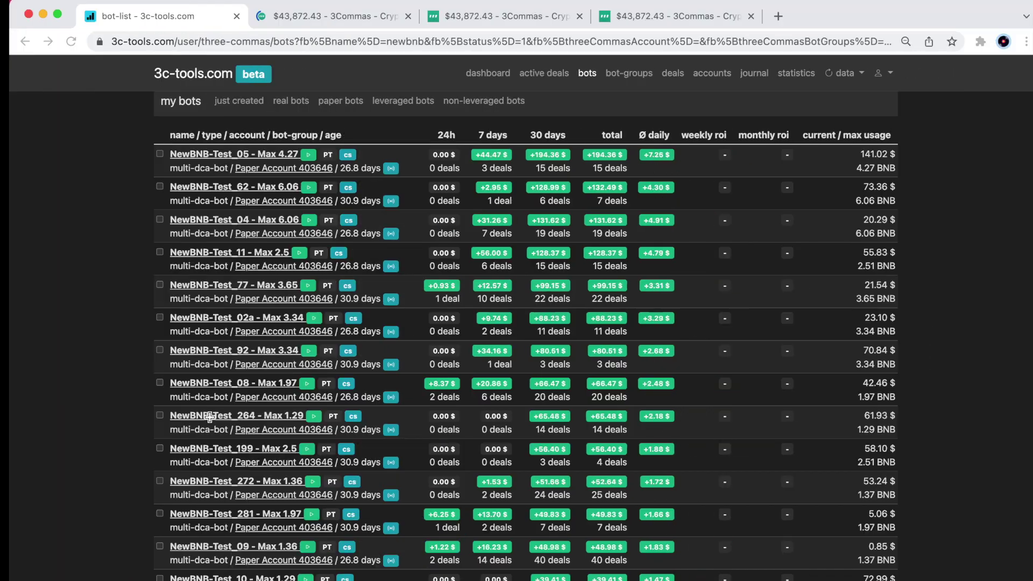
scroll(300, 437, "down", 10)
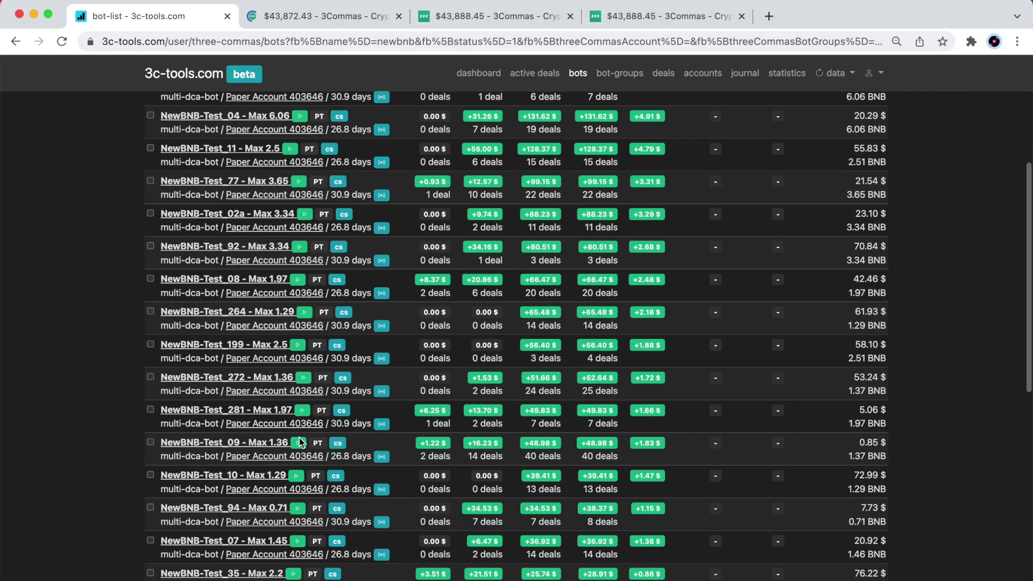
scroll(300, 437, "down", 1)
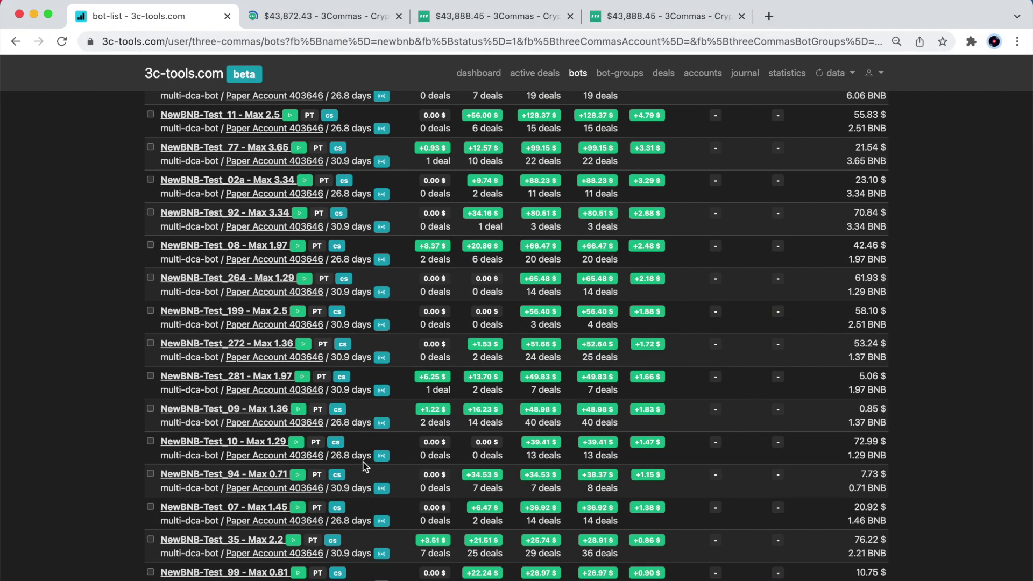
left_click(381, 487)
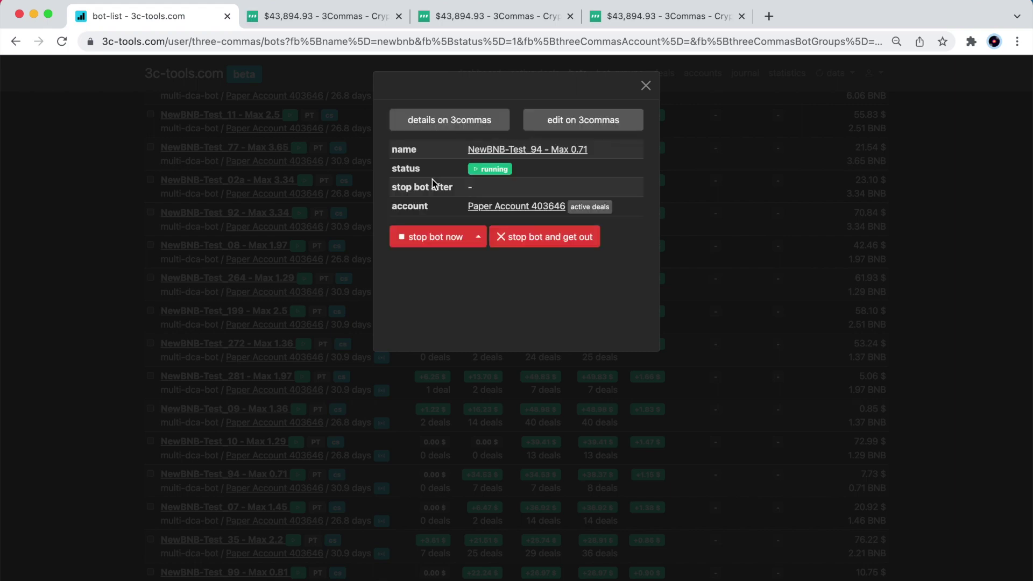
left_click(426, 133)
left_click(178, 16)
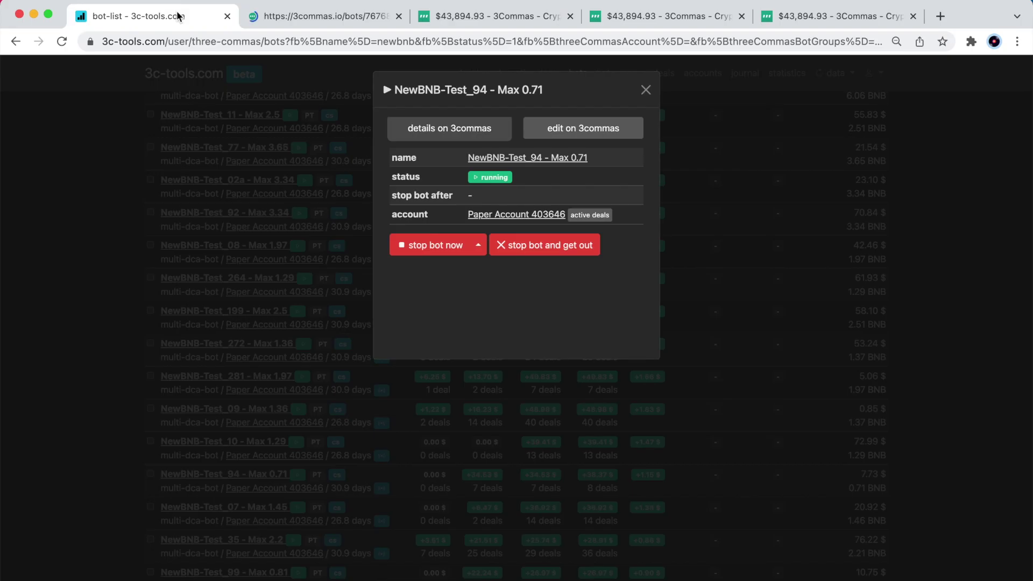
left_click(645, 95)
Step: Open NewBNB-Test_361's 3Commas details in a new tab and close its panel
scroll(375, 358, "down", 2)
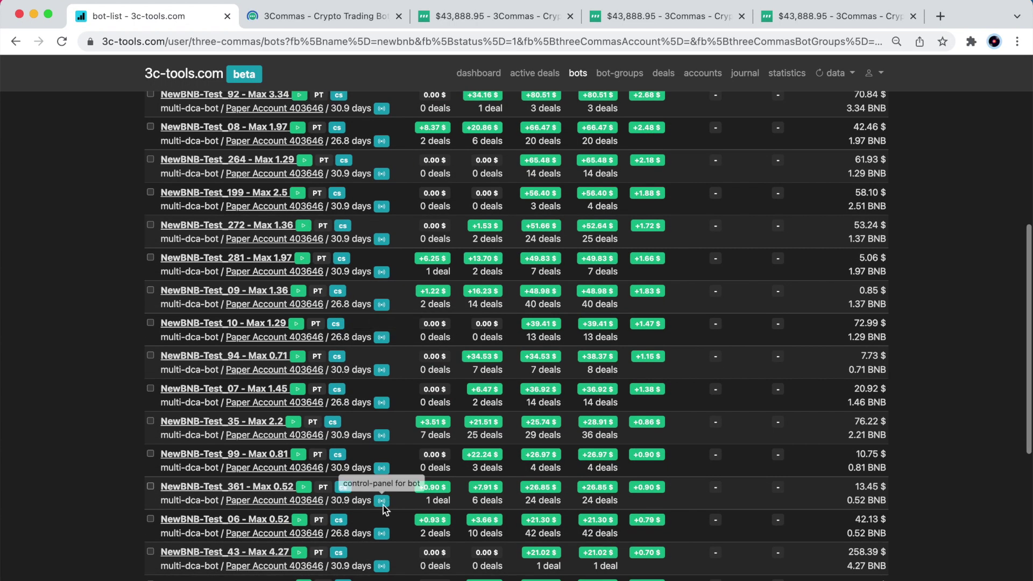
left_click(383, 502)
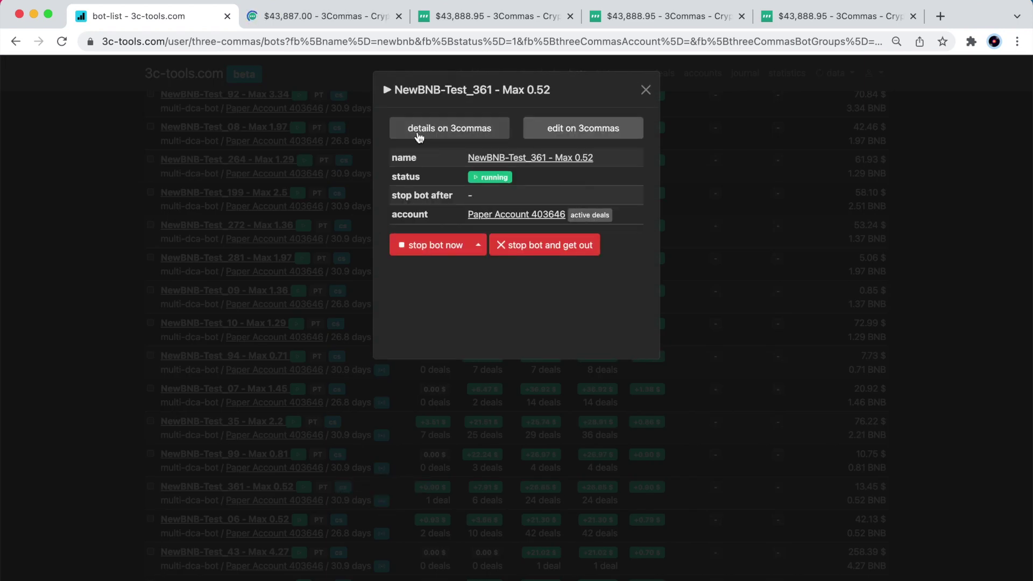
left_click(419, 132)
left_click(153, 15)
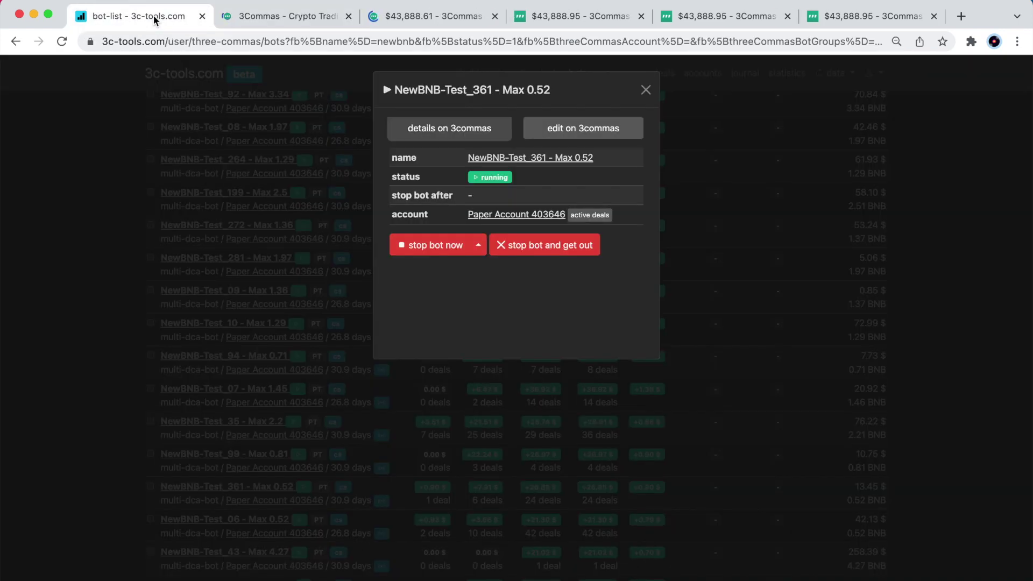
left_click(645, 96)
Step: Open the bot panel for NewBNB-Test_06
scroll(419, 181, "down", 1)
scroll(419, 181, "down", 5)
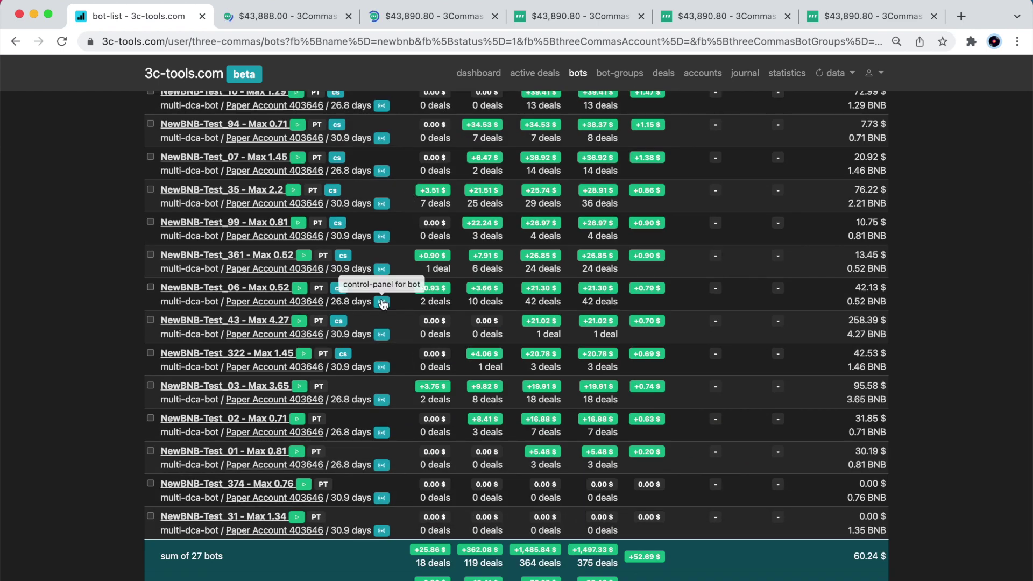
left_click(381, 269)
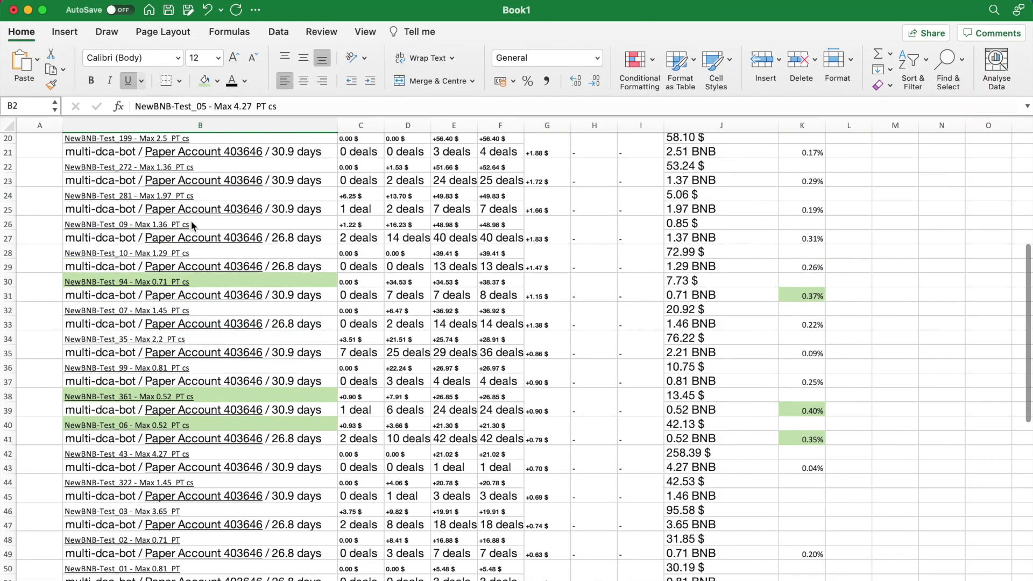
scroll(789, 490, "up", 5)
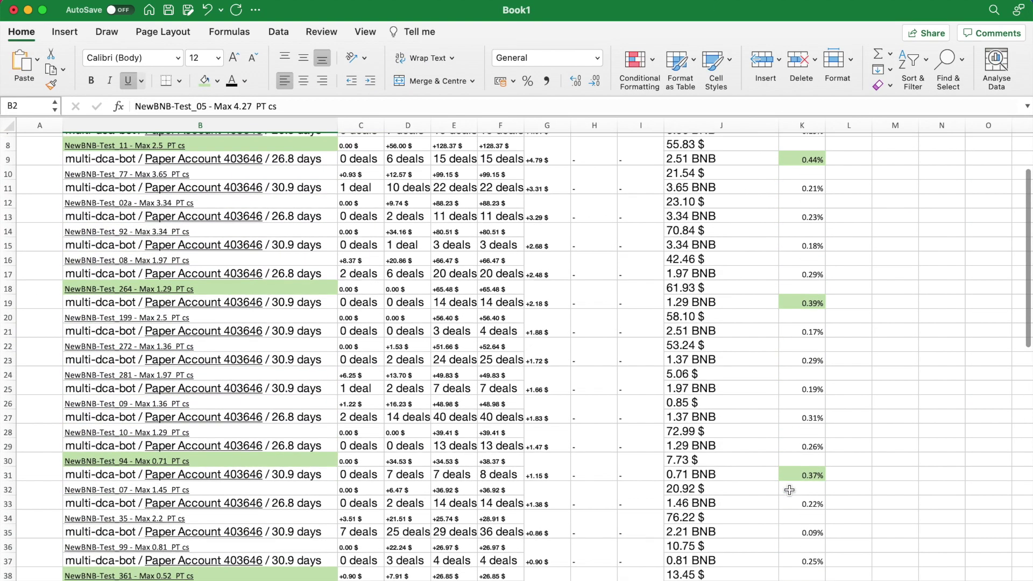
Step: Review the green rows in Book1, then return to NewBNB-Test_06's 3Commas page
key("super+Tab")
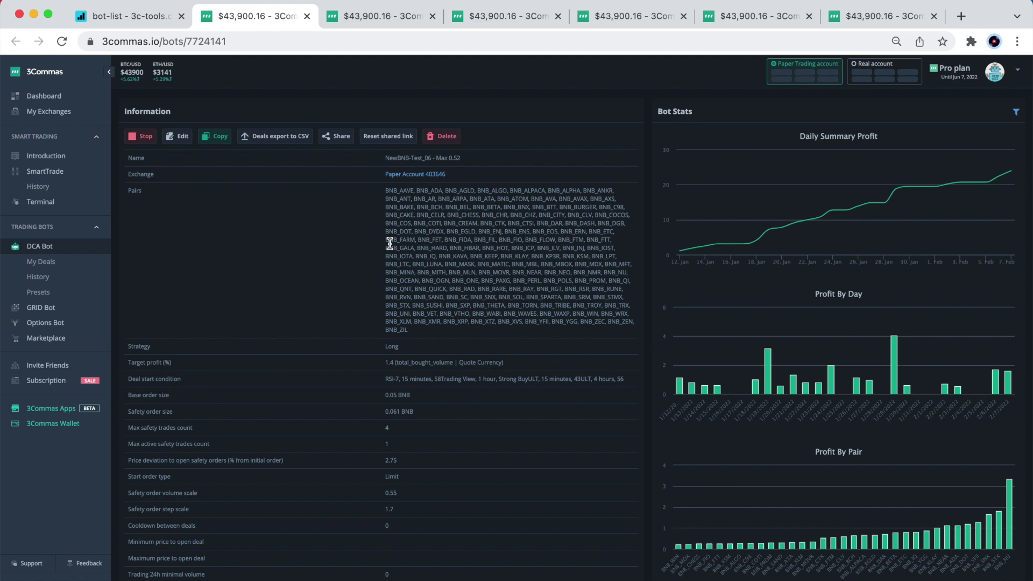
Step: Preview the market-close loss for the BNB_KP3R, BNB_BETA and BNB_KEEP deals, cancelling each
scroll(389, 244, "down", 5)
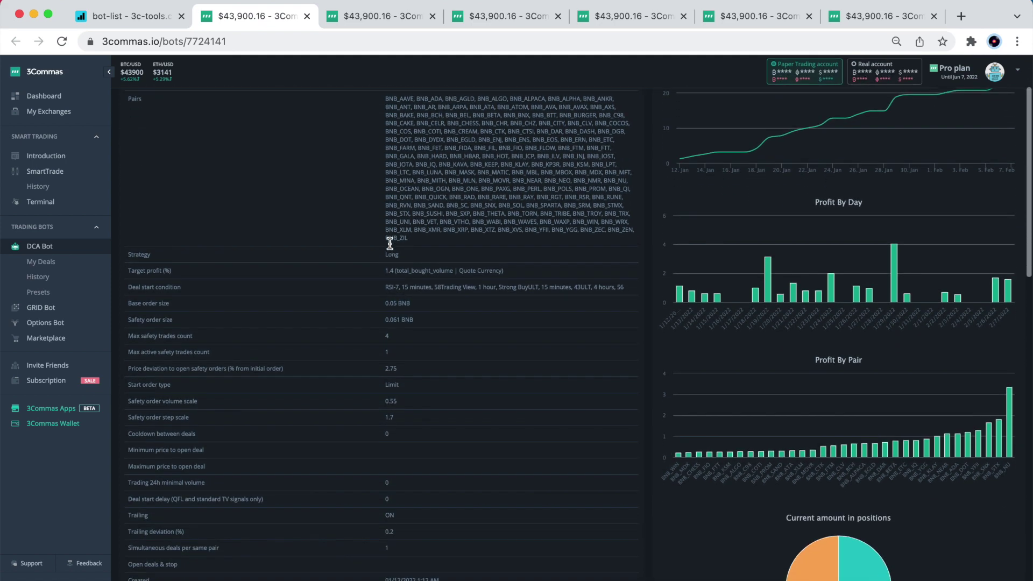
scroll(389, 244, "down", 8)
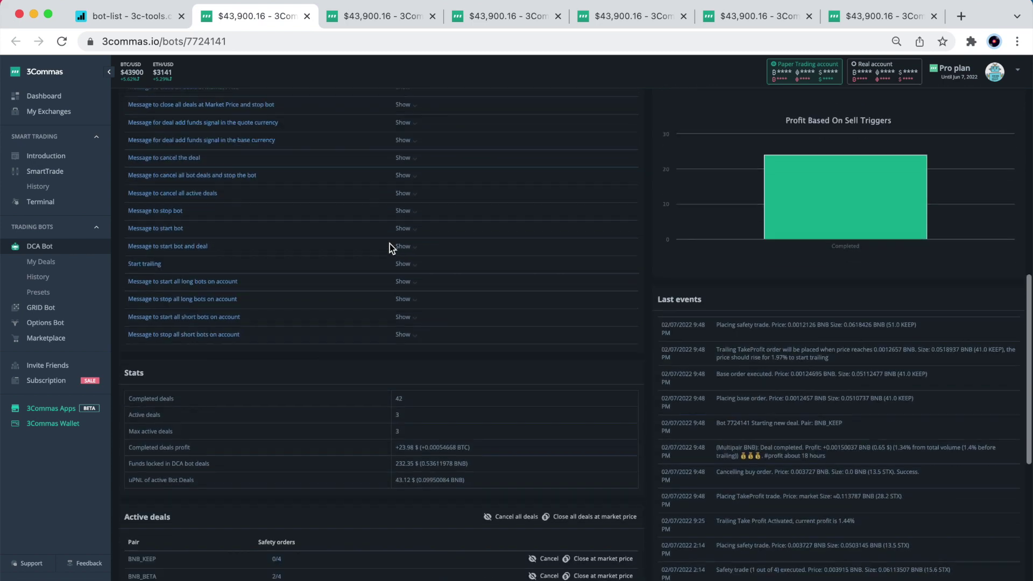
scroll(390, 244, "down", 3)
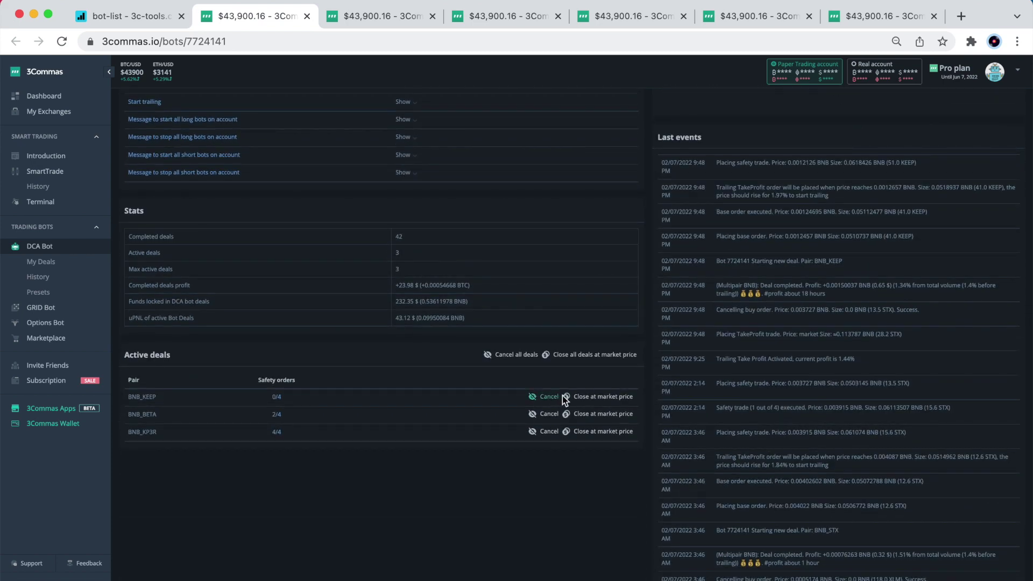
left_click(594, 434)
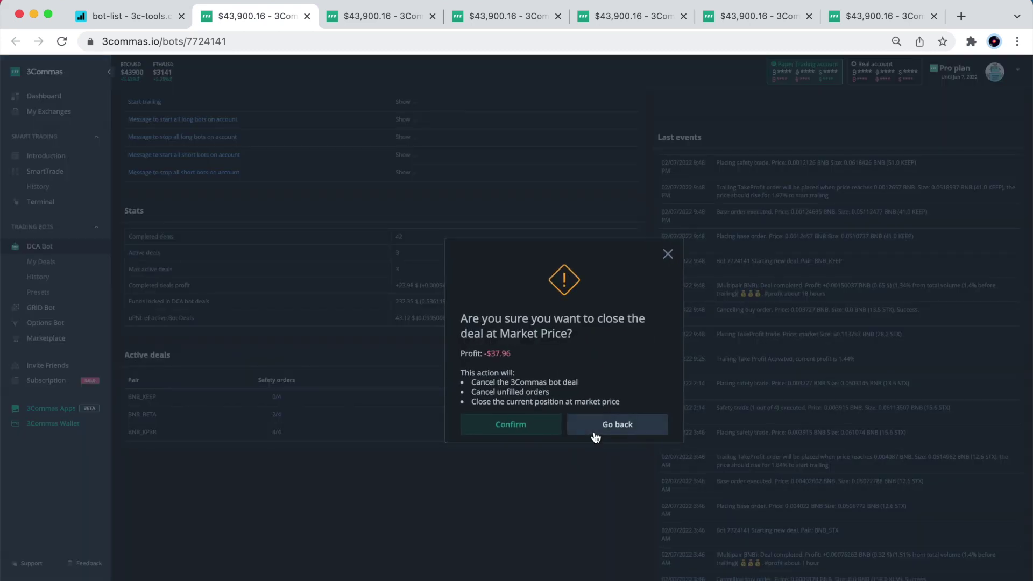
left_click(595, 434)
left_click(587, 415)
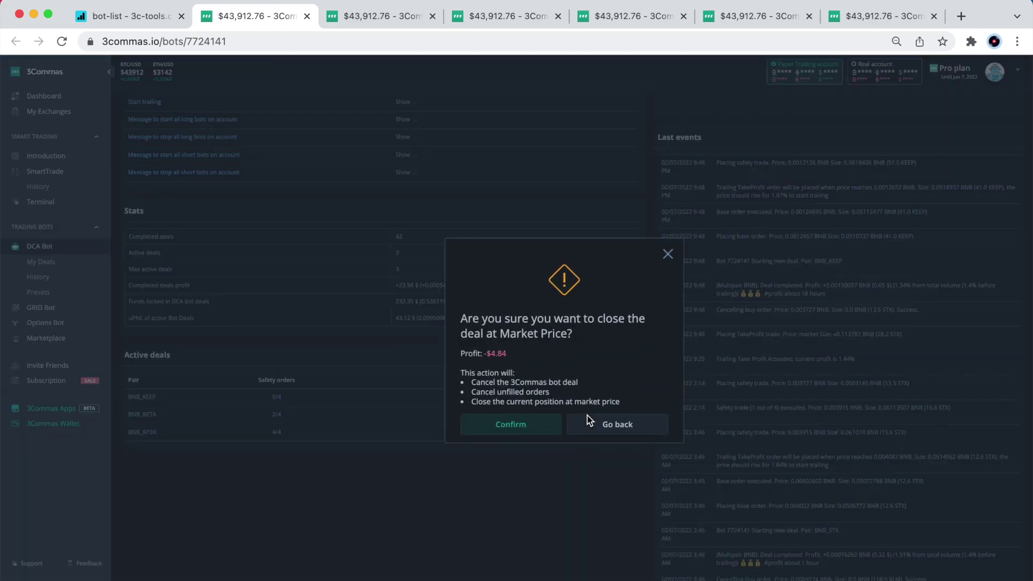
left_click(588, 417)
left_click(584, 399)
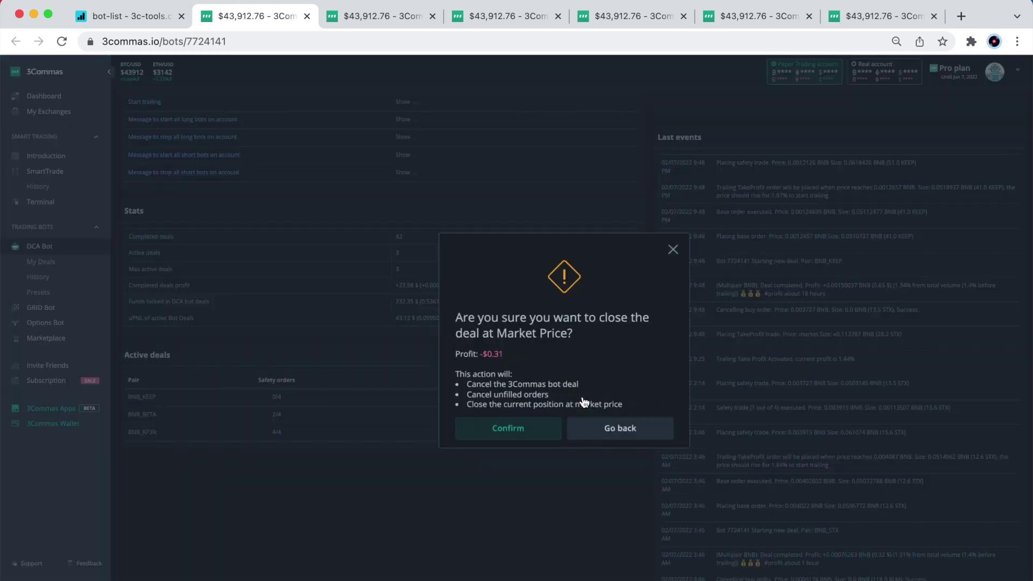
left_click(605, 422)
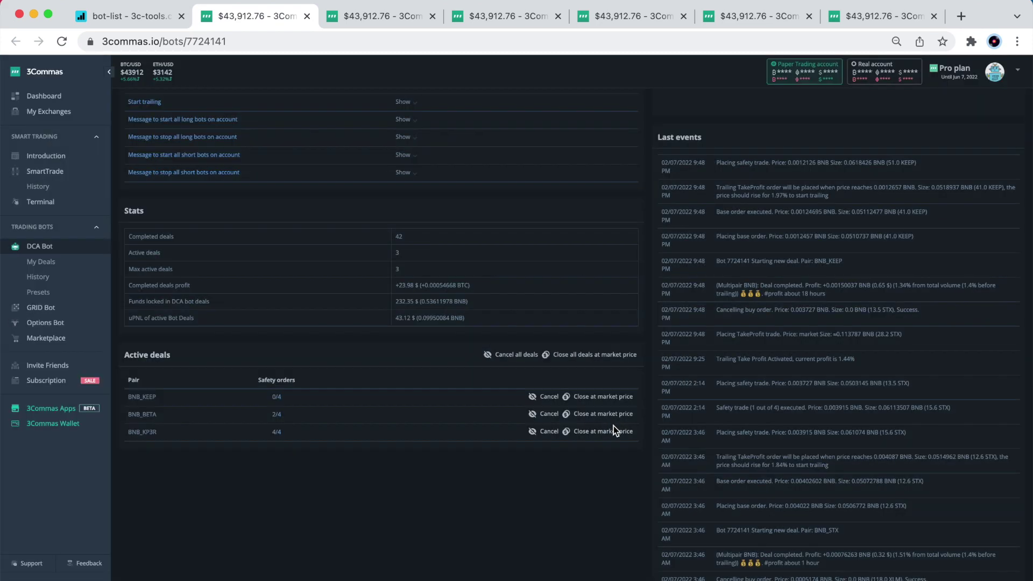
Step: Return to the top of the page and bring up the NewBNB-Test_361 bot page
scroll(708, 464, "down", 2)
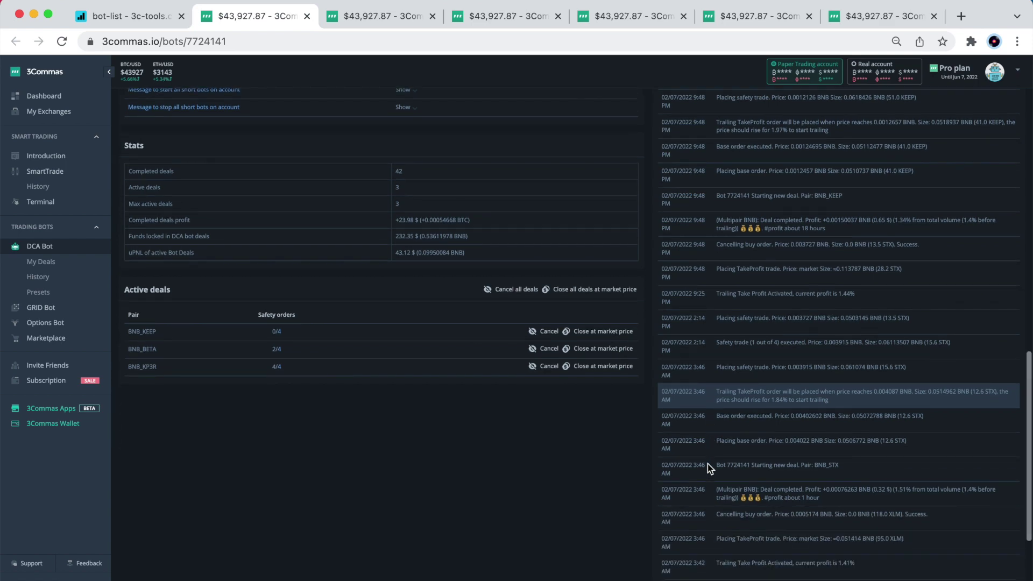
scroll(739, 490, "up", 10)
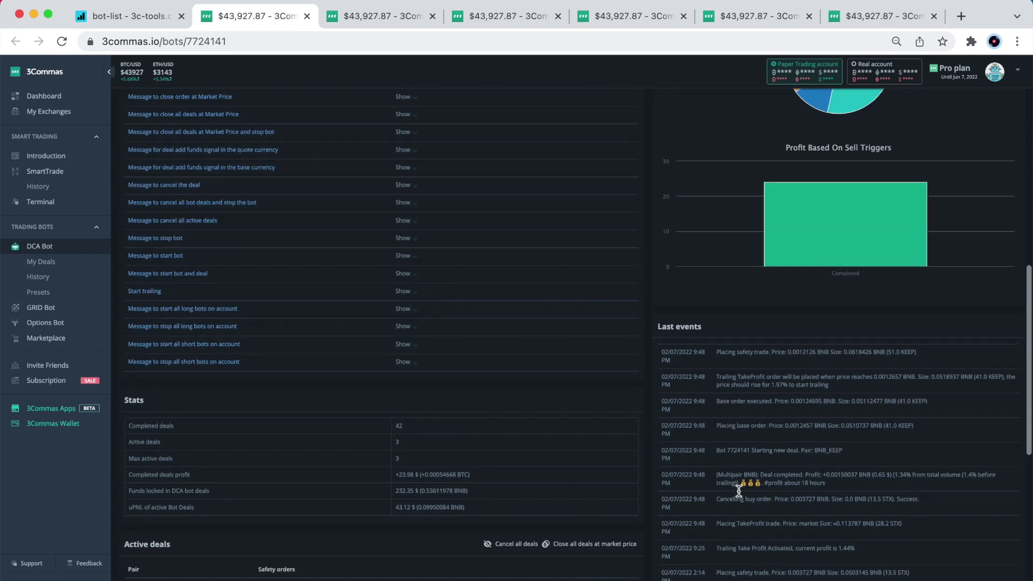
scroll(739, 491, "up", 7)
scroll(738, 491, "up", 9)
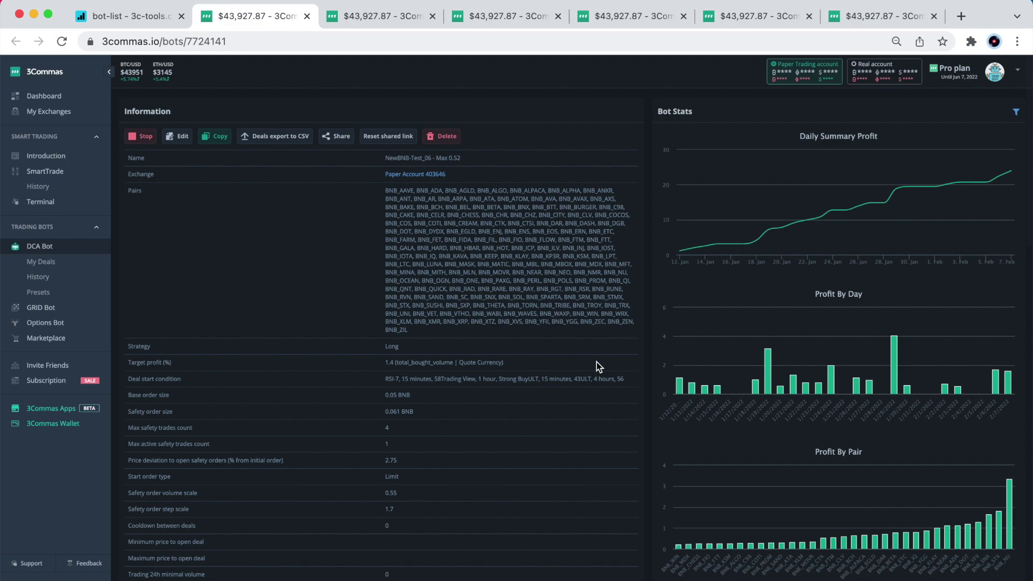
left_click(368, 17)
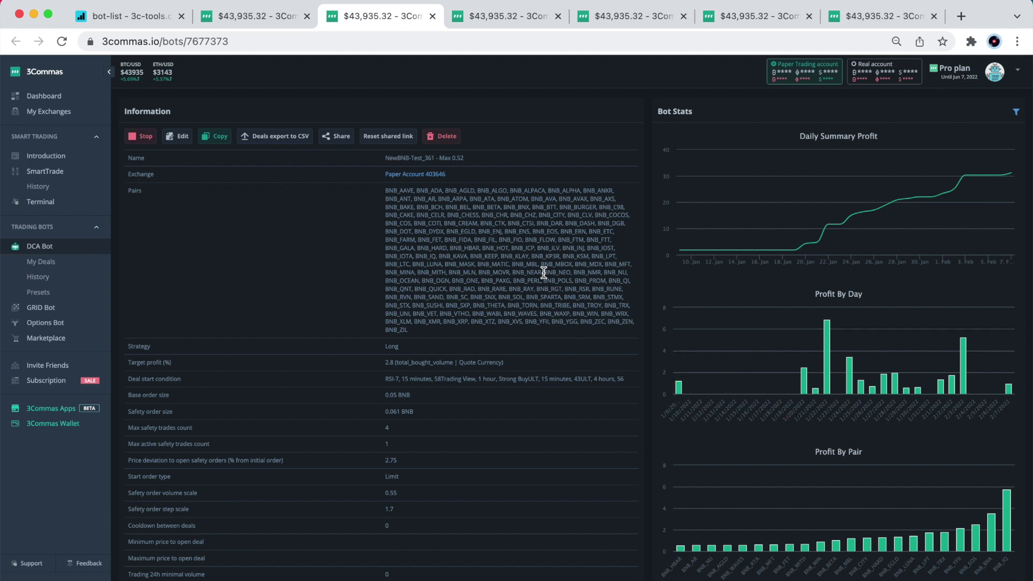
Step: Scroll through NewBNB-Test_361's stats and active deals, then switch to NewBNB-Test_94's page
scroll(543, 272, "down", 1)
scroll(544, 273, "down", 15)
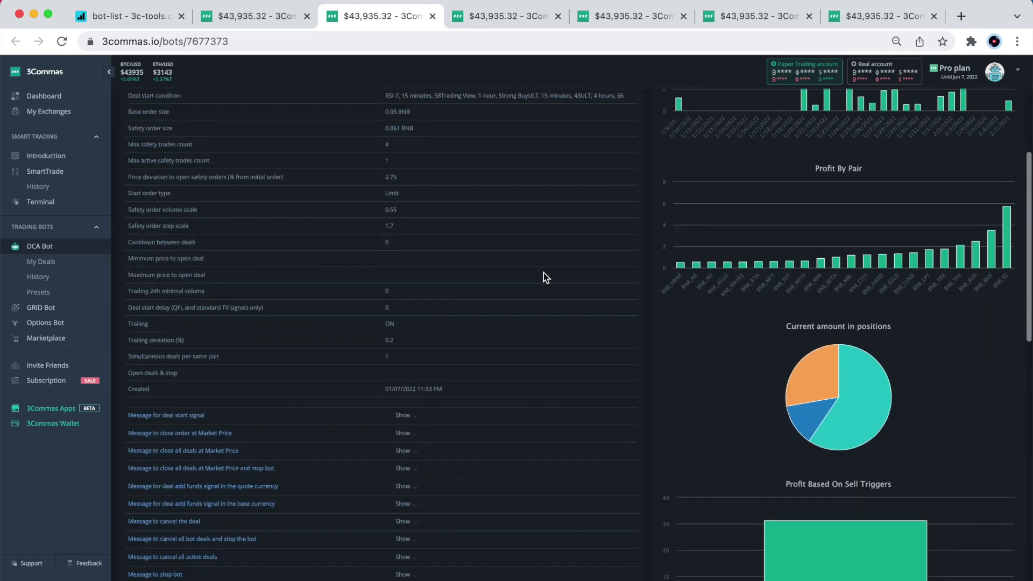
scroll(544, 273, "down", 3)
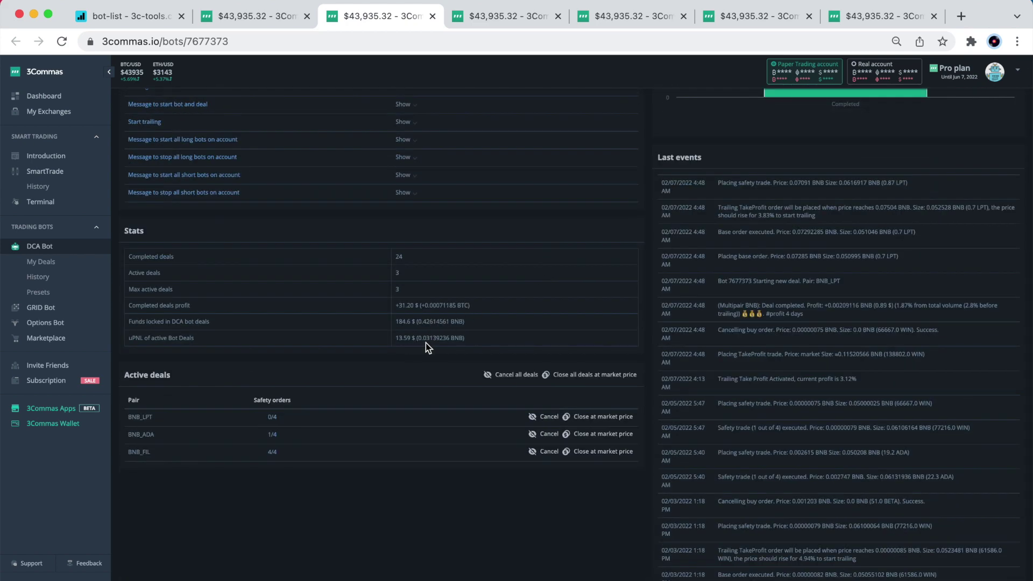
scroll(504, 357, "up", 15)
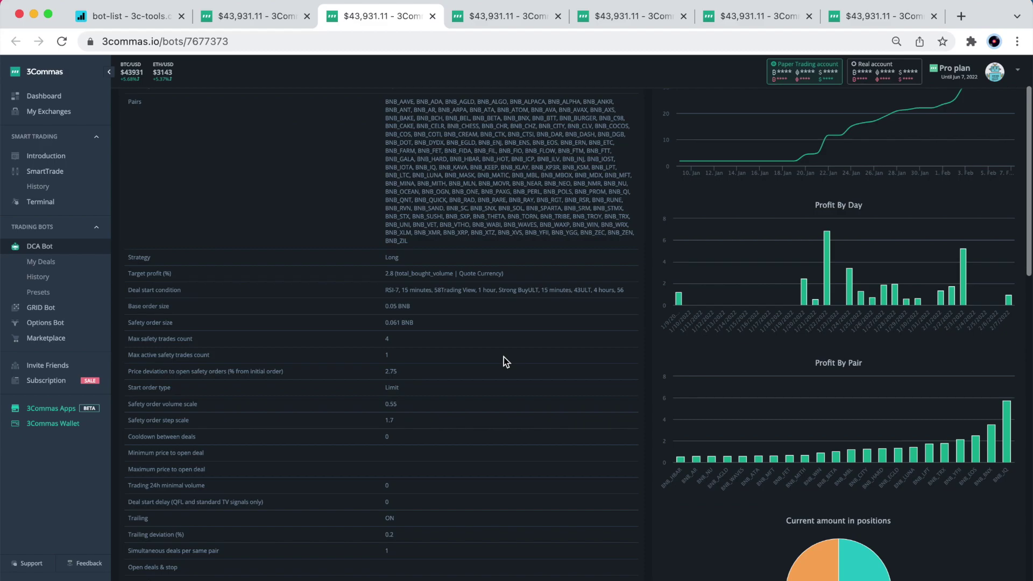
left_click(483, 17)
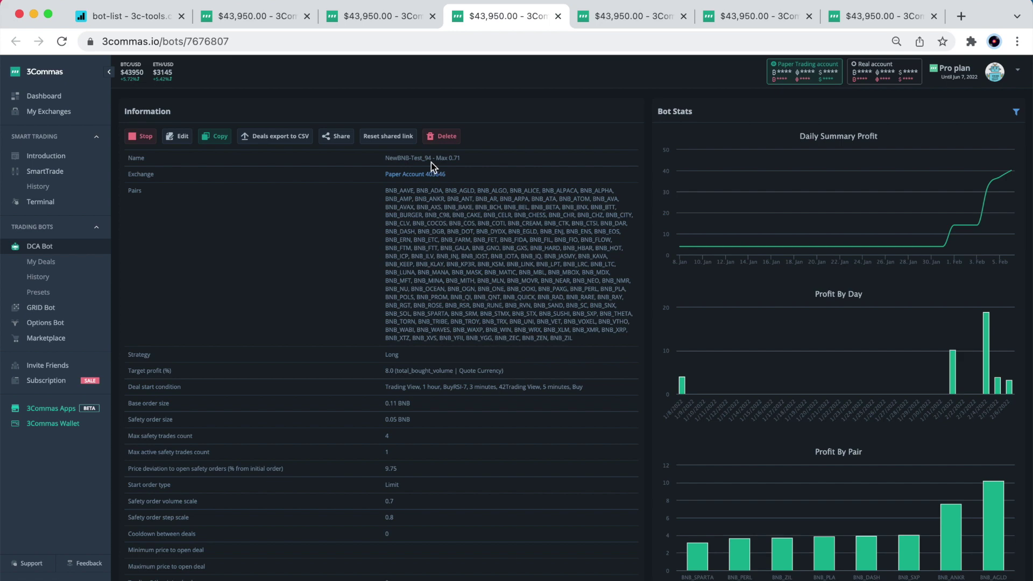
scroll(431, 162, "down", 15)
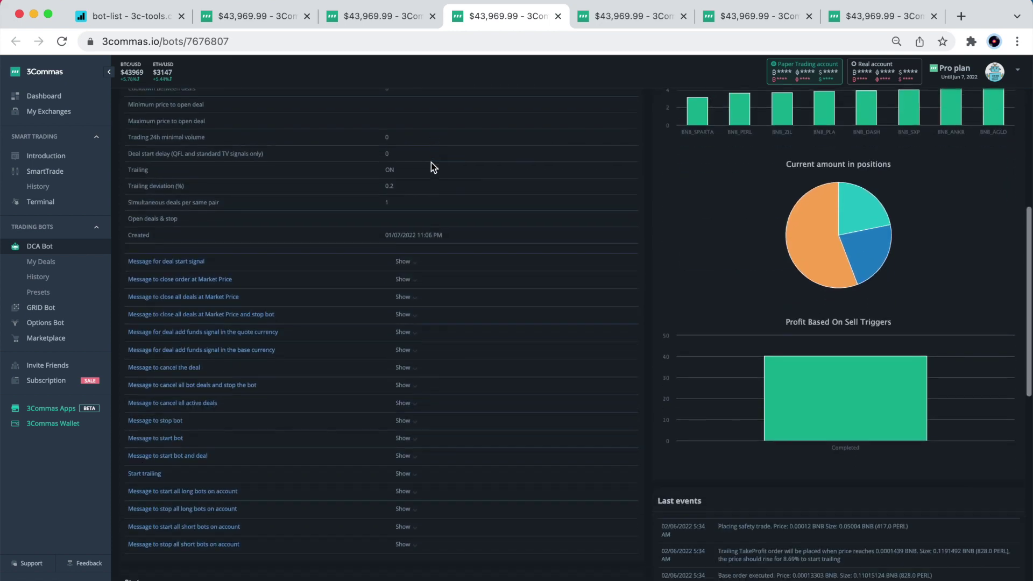
scroll(431, 163, "down", 1)
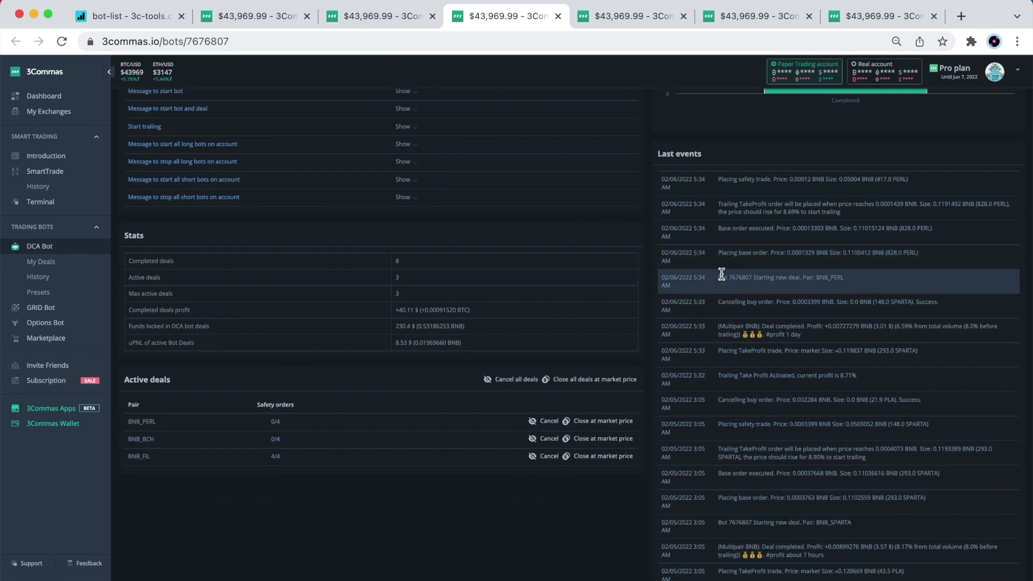
scroll(722, 275, "down", 6)
scroll(721, 274, "down", 3)
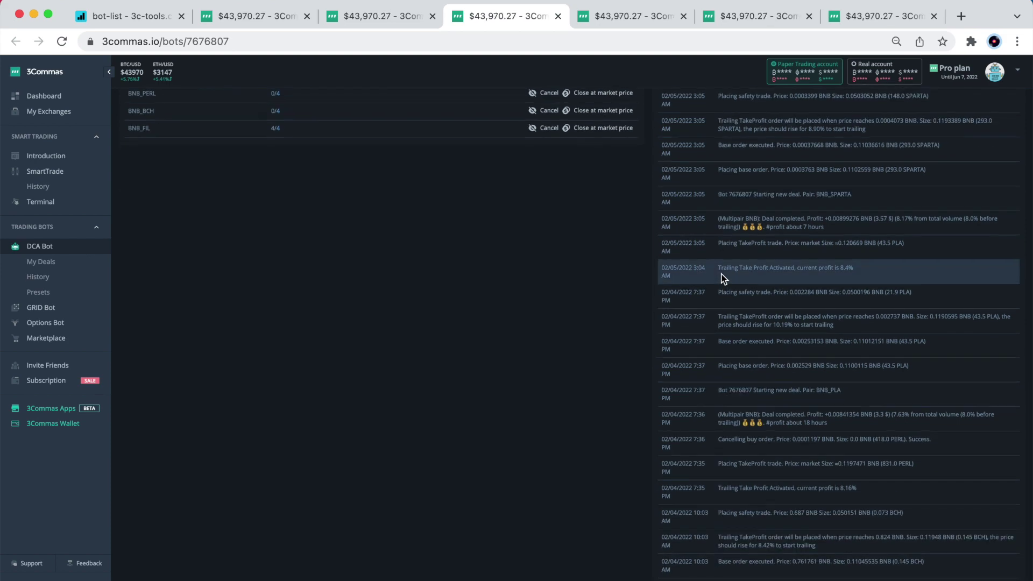
scroll(722, 278, "up", 20)
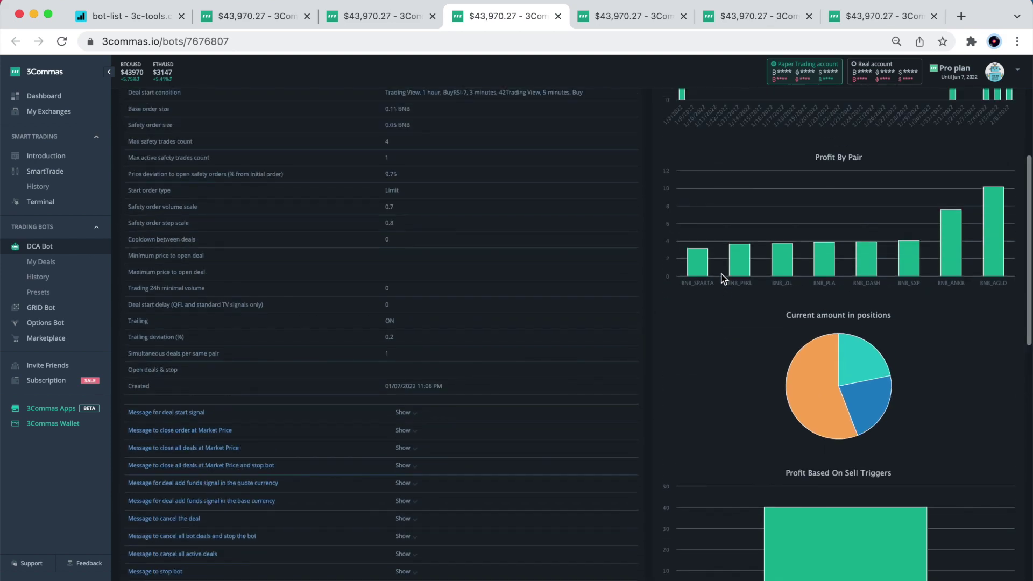
scroll(722, 277, "up", 4)
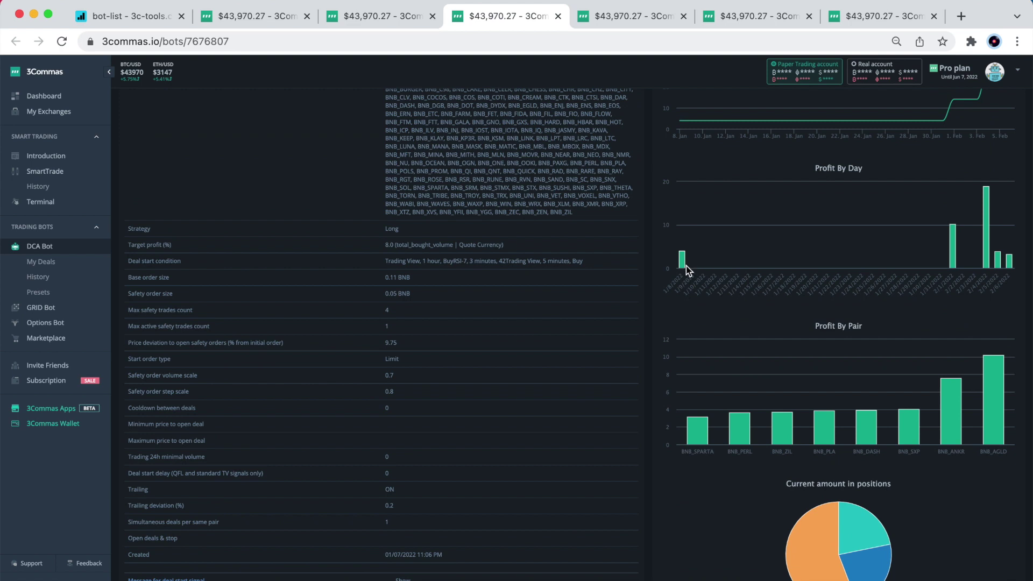
scroll(686, 266, "up", 2)
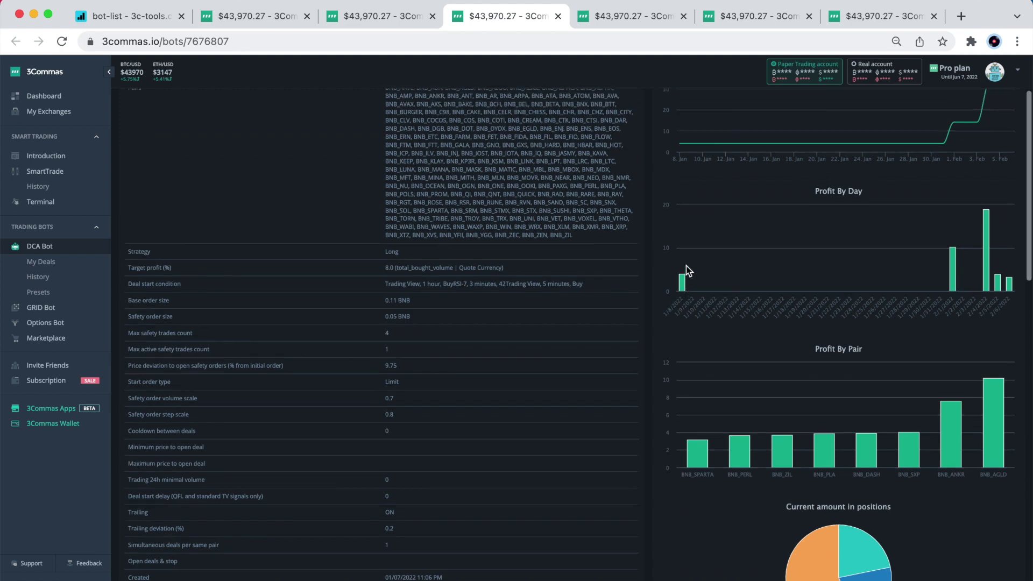
scroll(689, 265, "up", 1)
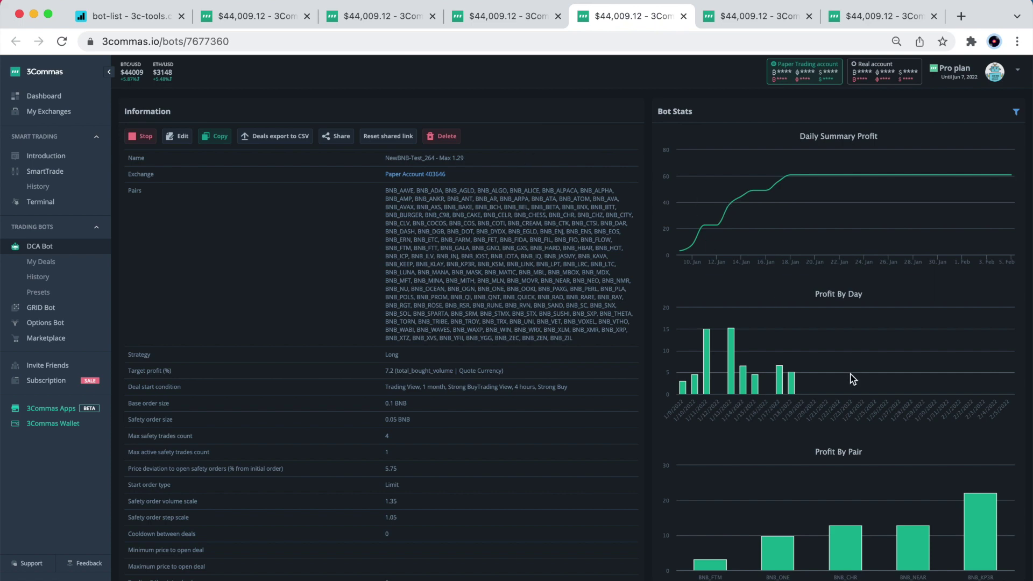
Step: Preview the market-close loss for the BNB_NEAR deal without closing it, then move to bot 7724187's page
scroll(852, 379, "down", 20)
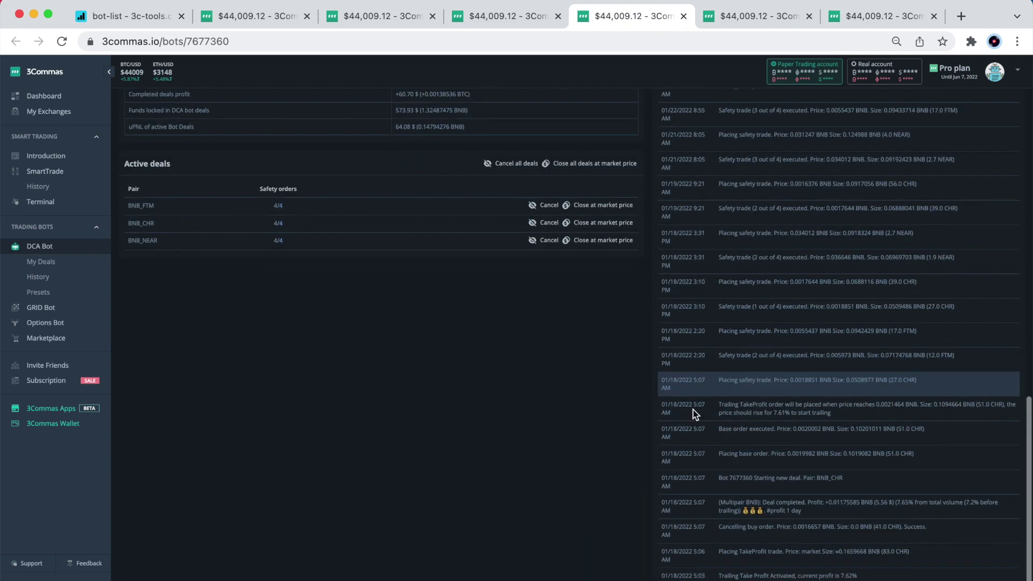
left_click(585, 242)
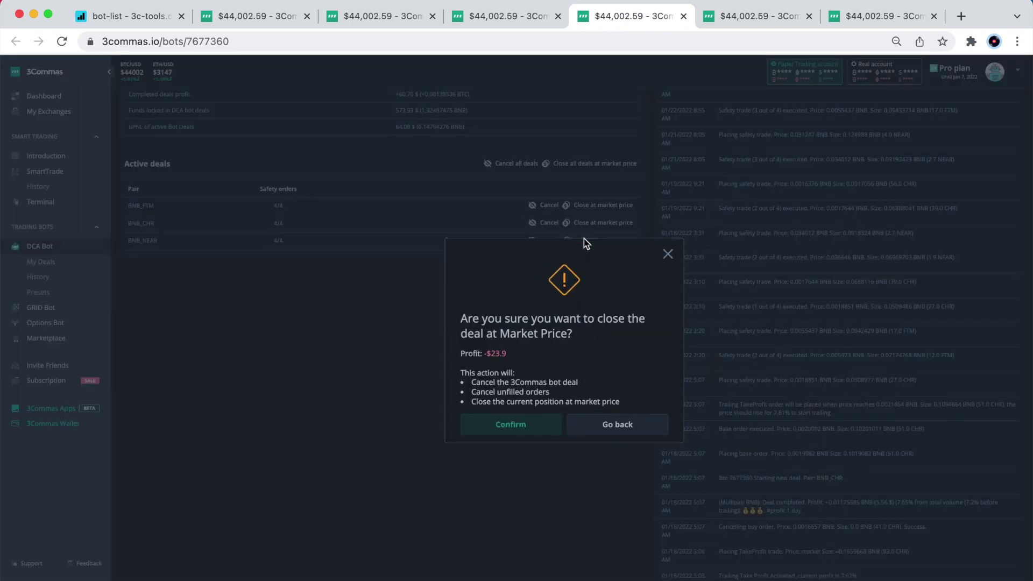
left_click(625, 424)
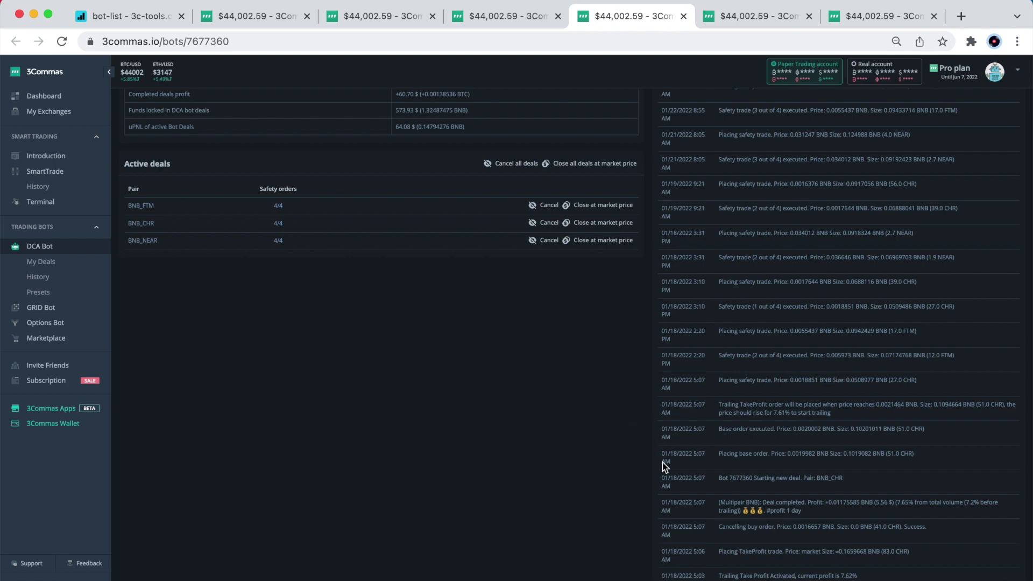
scroll(689, 503, "up", 6)
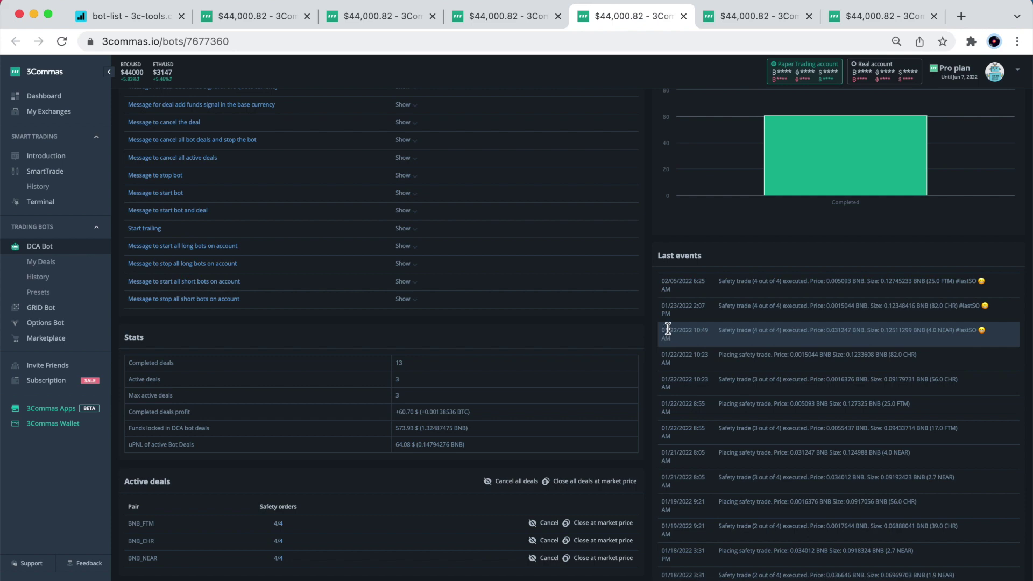
scroll(670, 318, "up", 10)
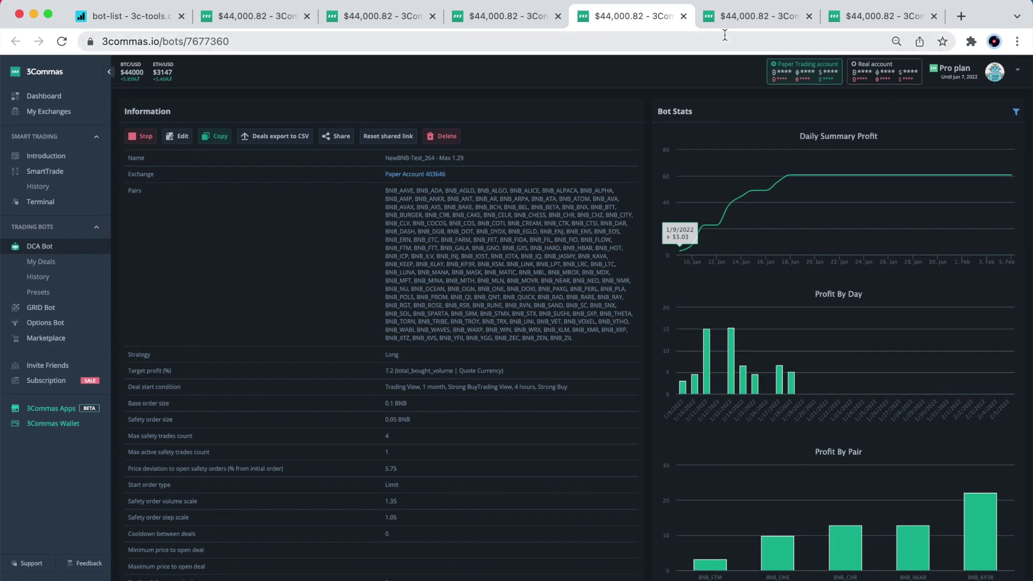
left_click(725, 24)
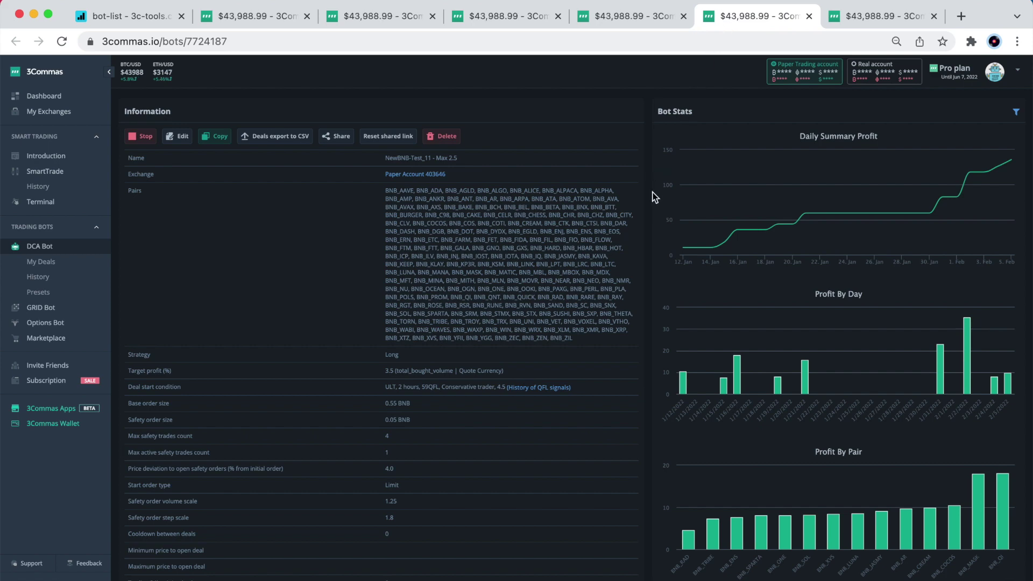
Step: Preview an active deal's market-close loss without confirming, then switch to the NewBNB-Test_05 - Max 4.27 page
scroll(655, 197, "down", 20)
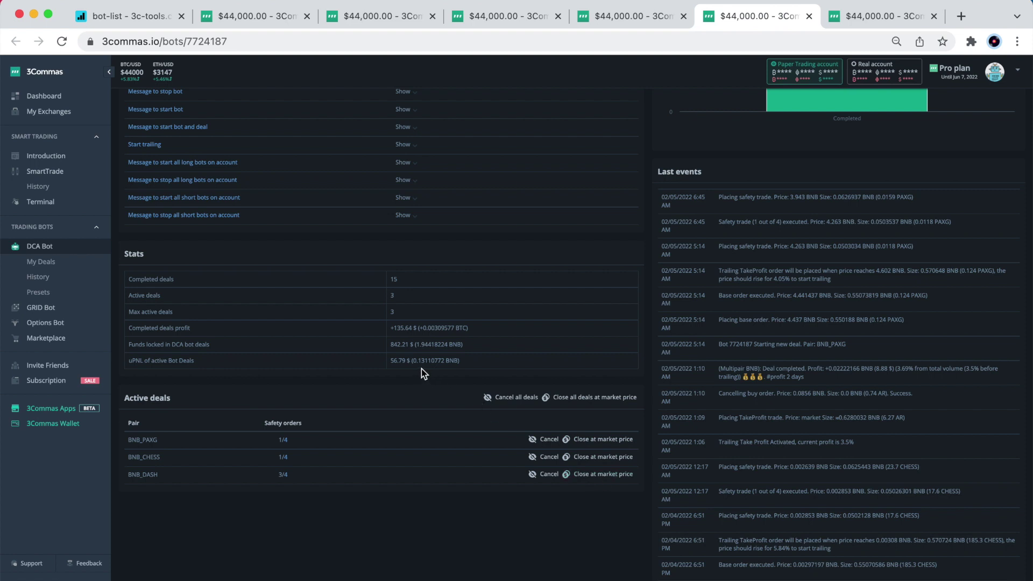
left_click(579, 476)
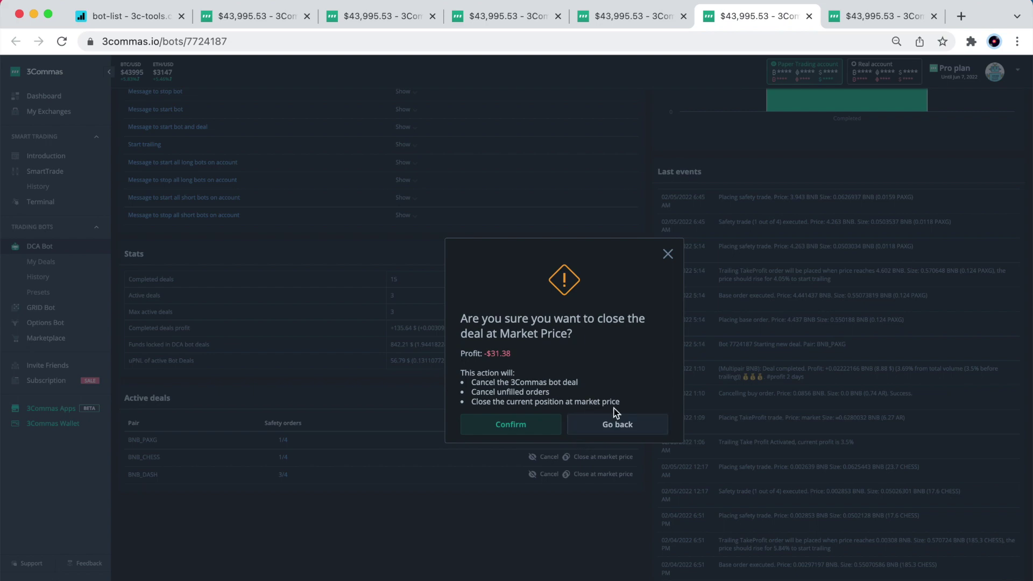
left_click(618, 423)
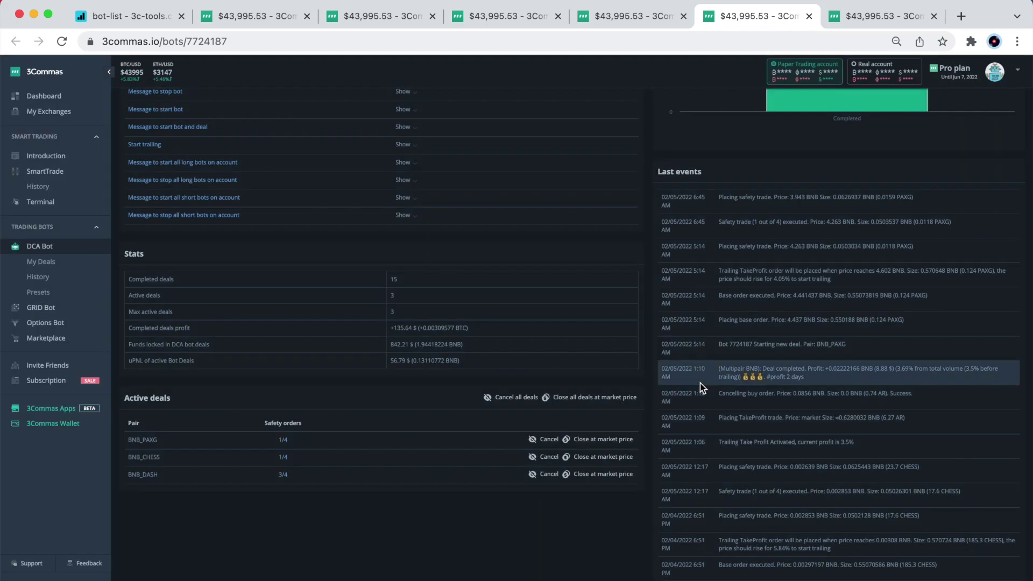
scroll(699, 383, "up", 15)
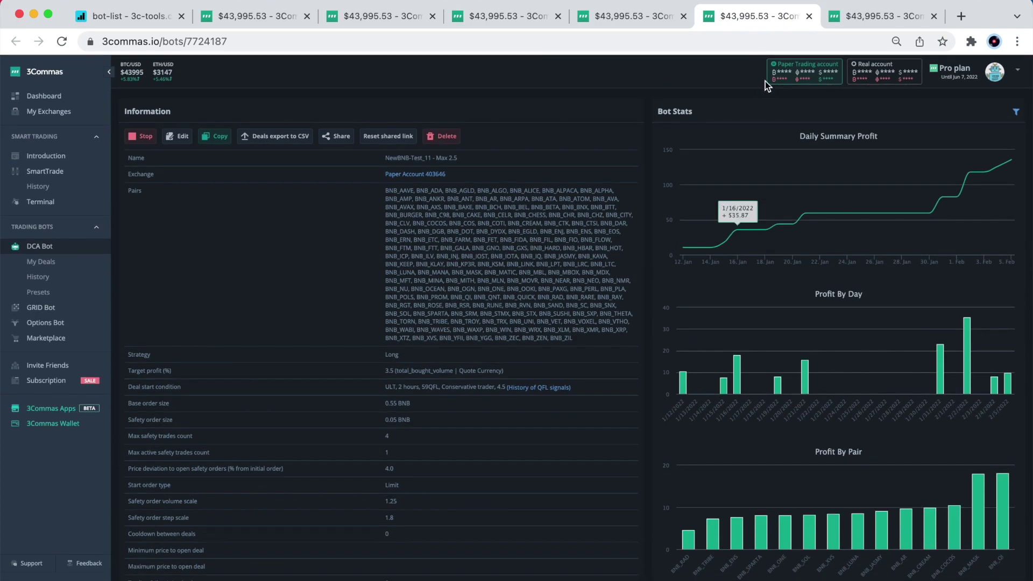
left_click(867, 16)
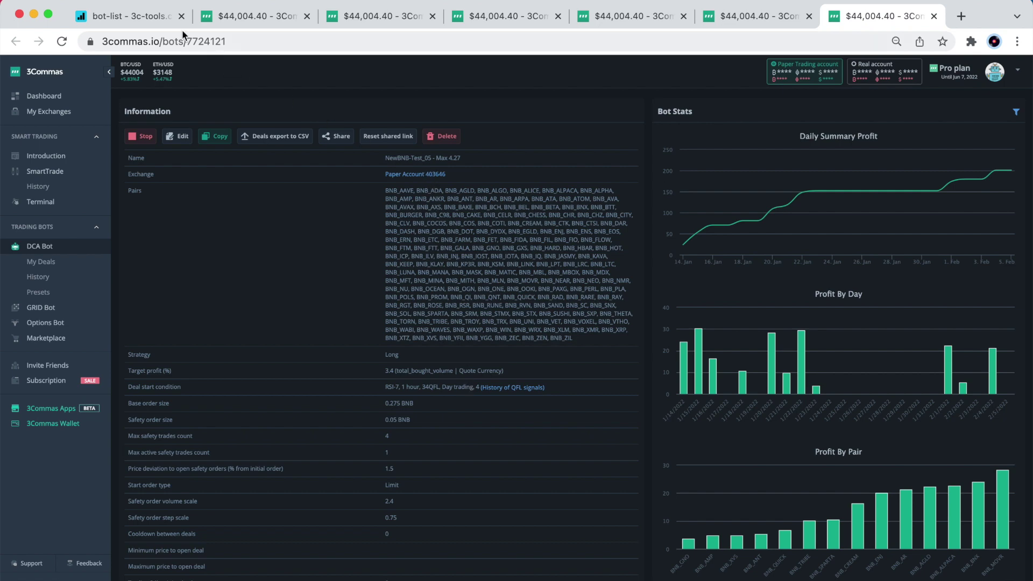
Step: Close the NewBNB-Test_06 details in the 3c-tools list and open NewBNB-Test_05's statistics page
left_click(156, 18)
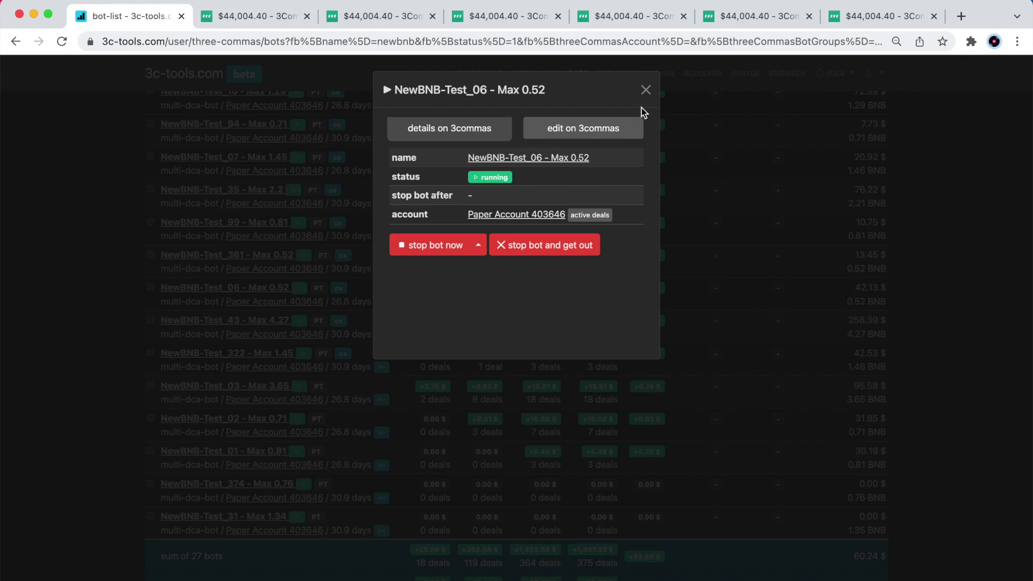
left_click(646, 90)
scroll(468, 210, "up", 5)
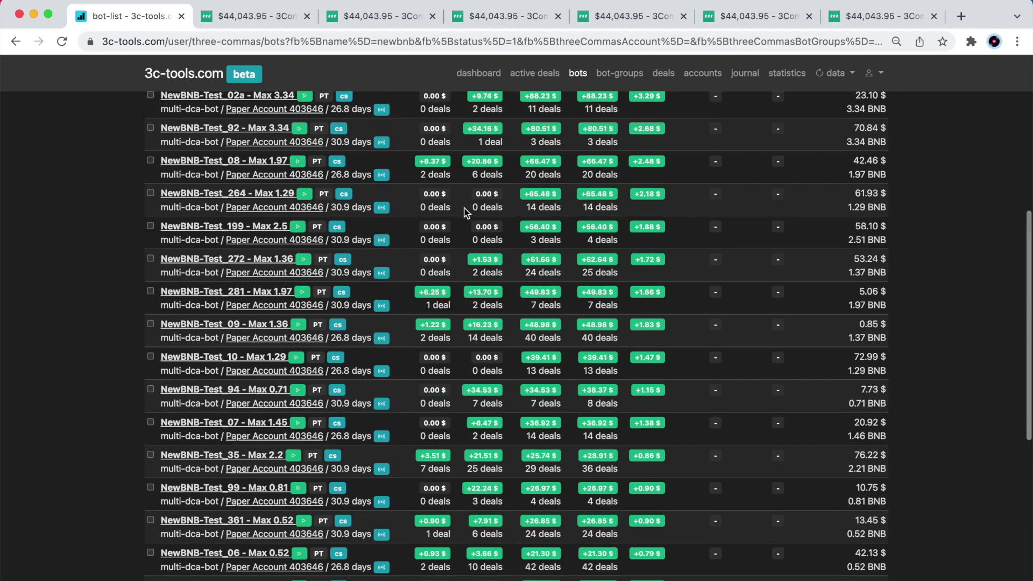
scroll(466, 213, "up", 7)
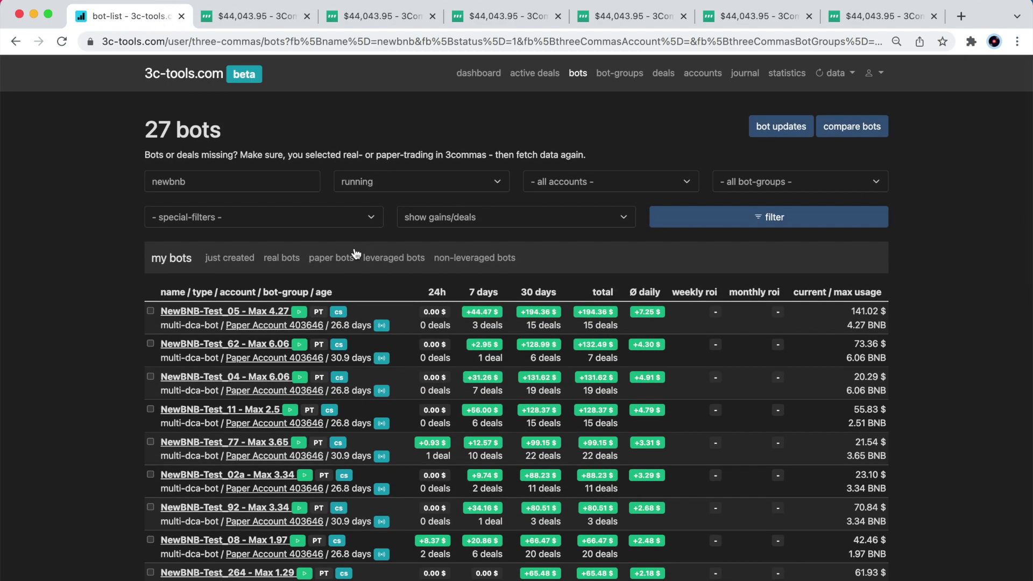
left_click(279, 314)
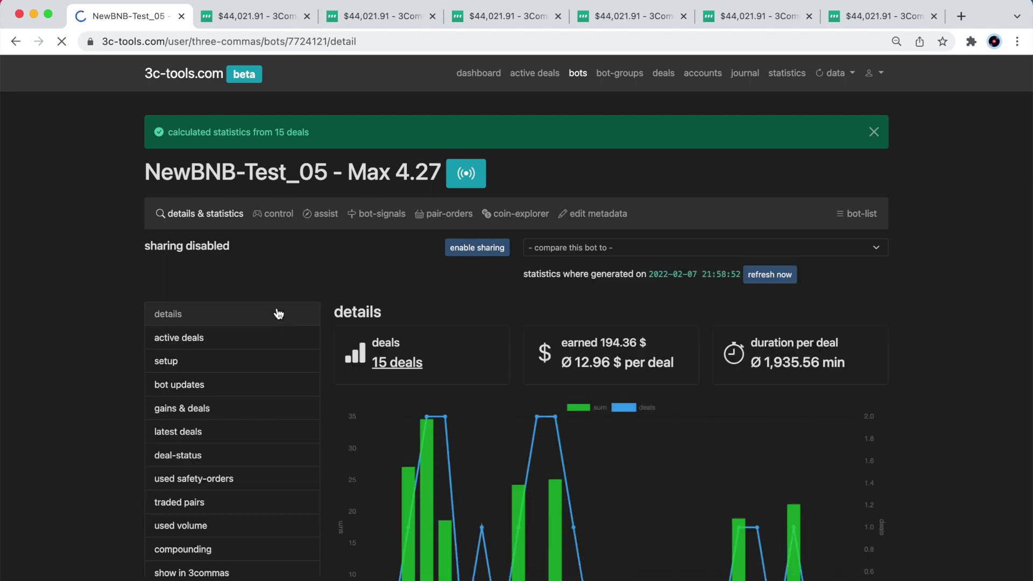
Step: Expand and collapse NewBNB-Test_05's day-by-day and weekly gains tables
scroll(278, 314, "down", 3)
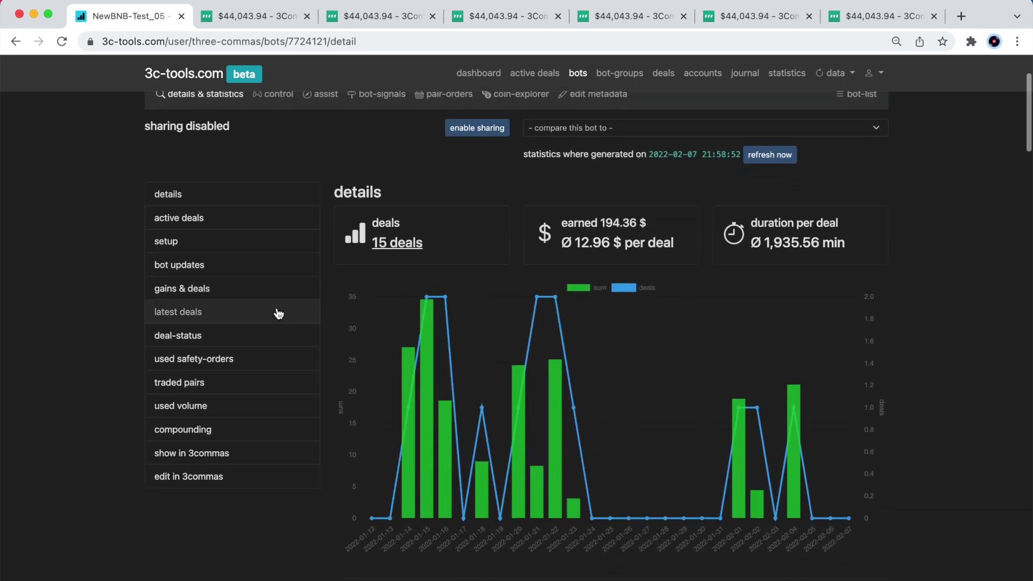
scroll(279, 314, "down", 10)
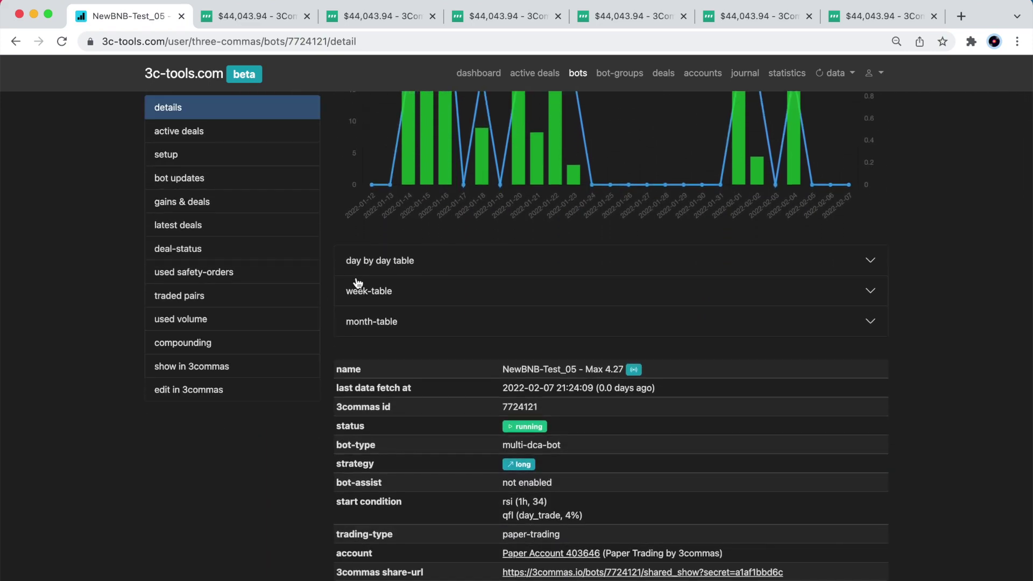
left_click(382, 271)
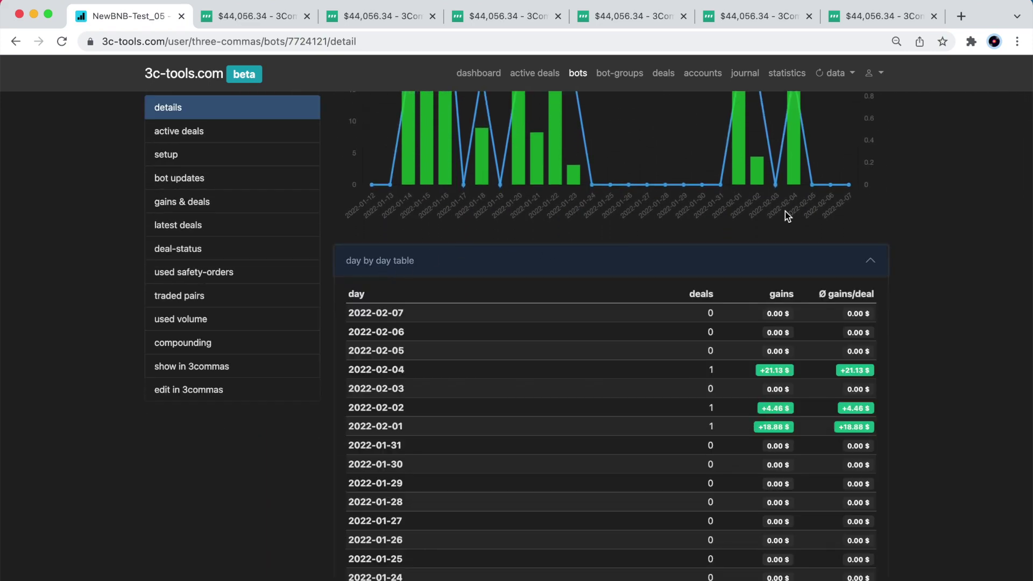
scroll(921, 216, "down", 2)
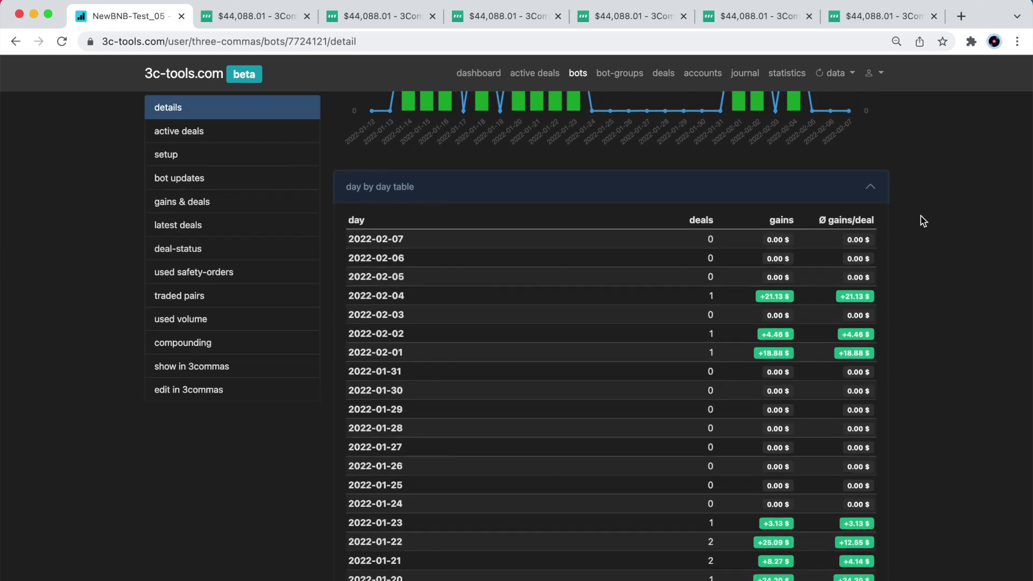
left_click(872, 194)
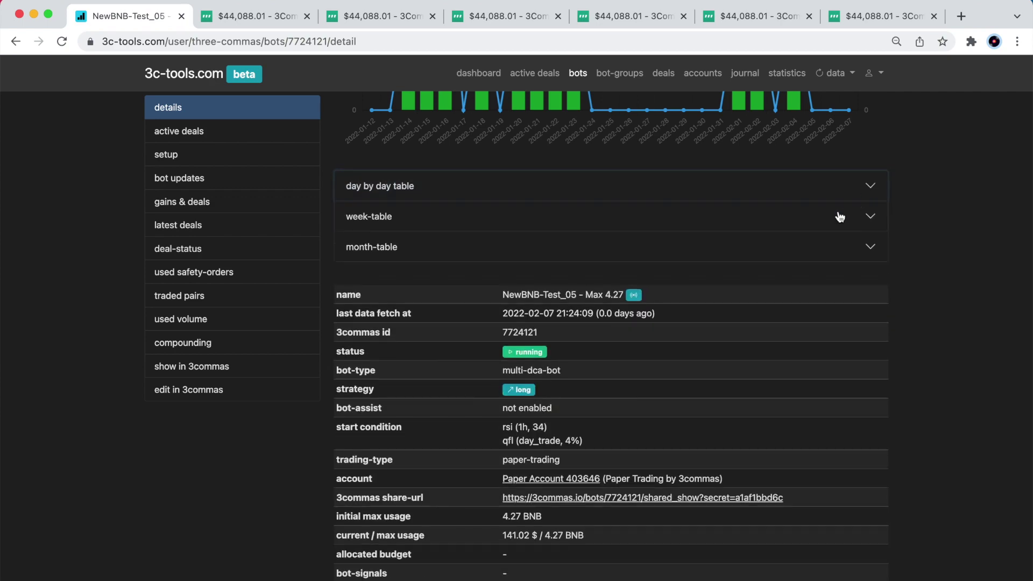
left_click(840, 216)
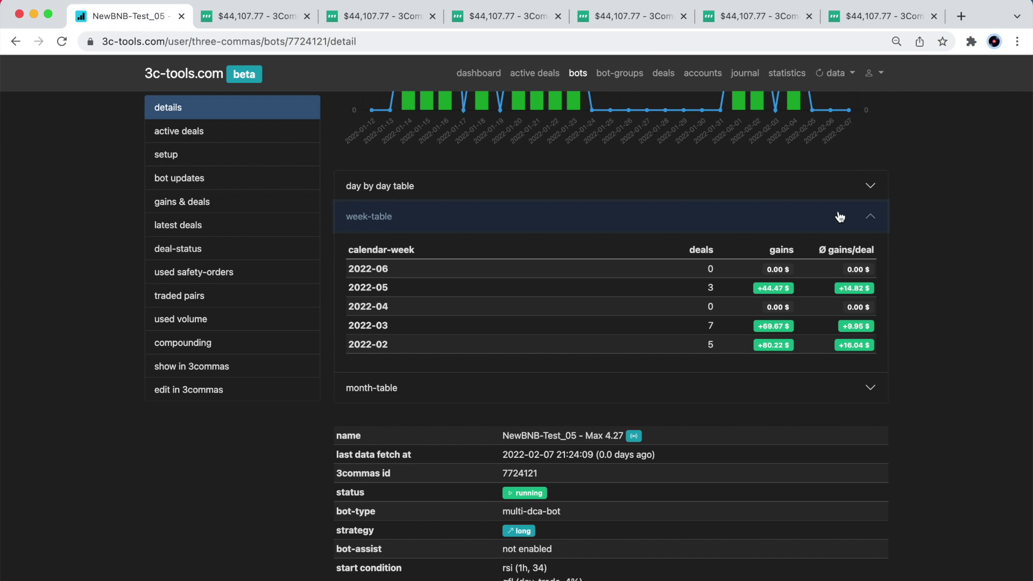
left_click(840, 217)
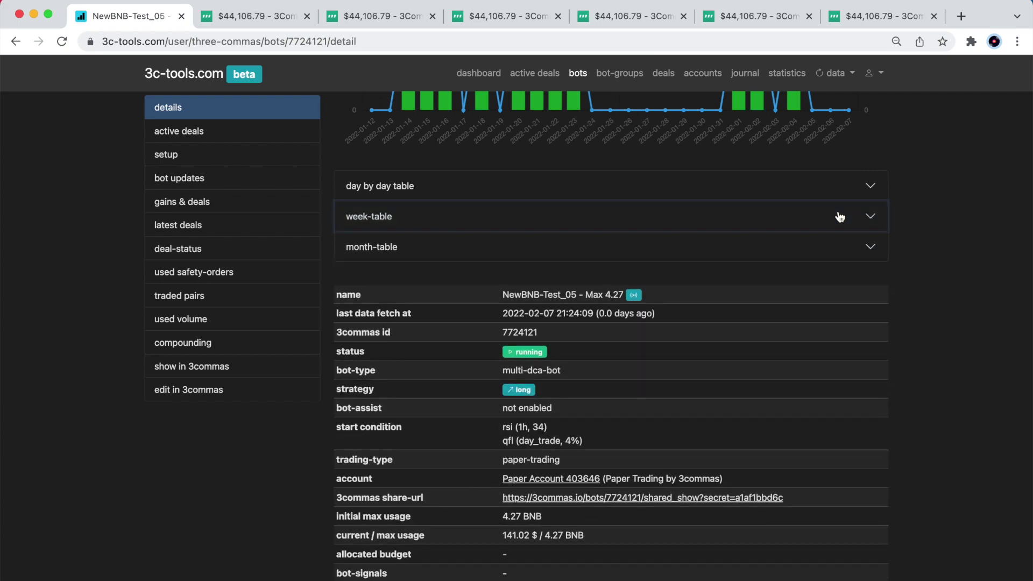
scroll(840, 217, "down", 8)
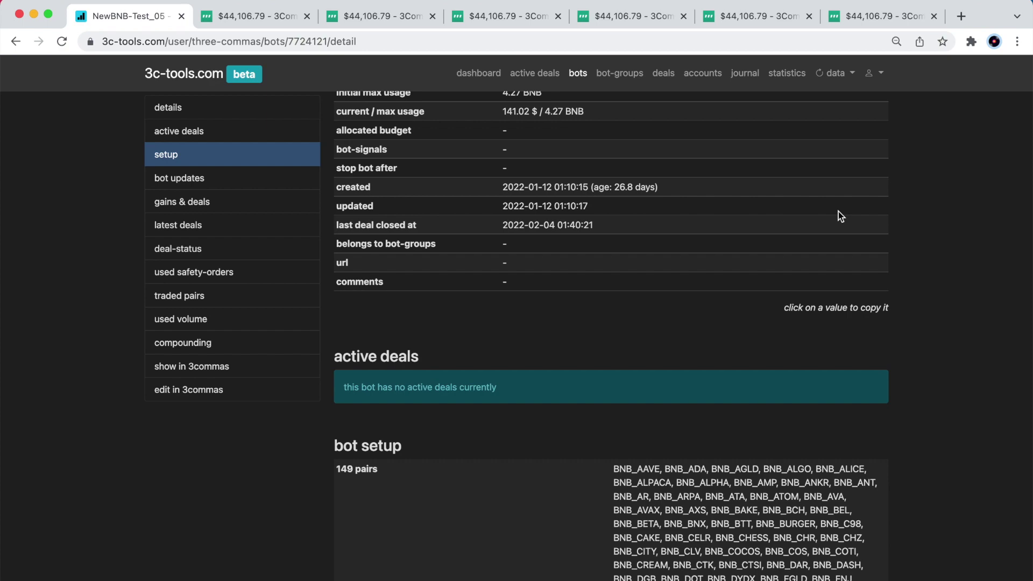
scroll(840, 217, "down", 10)
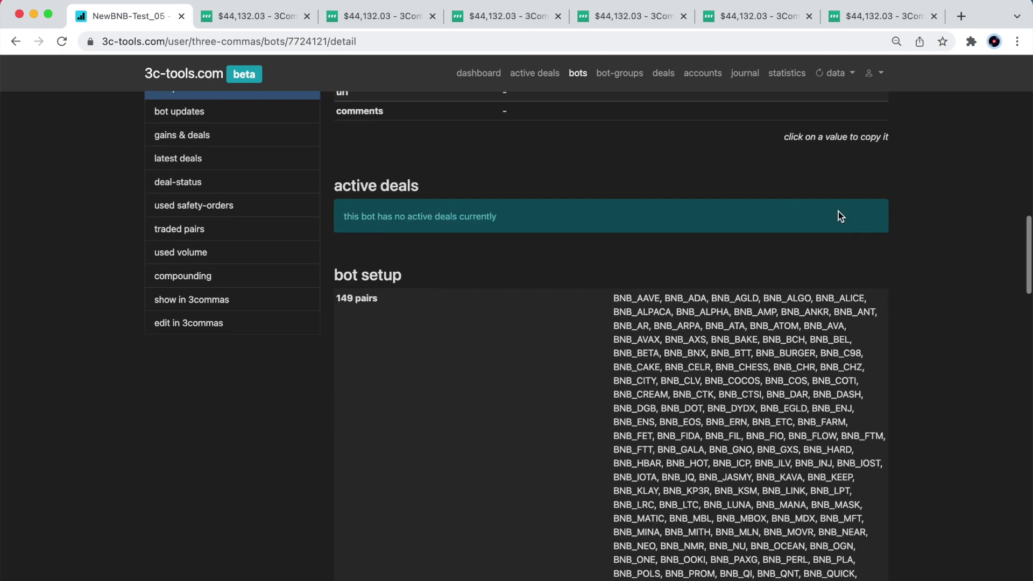
scroll(838, 214, "down", 4)
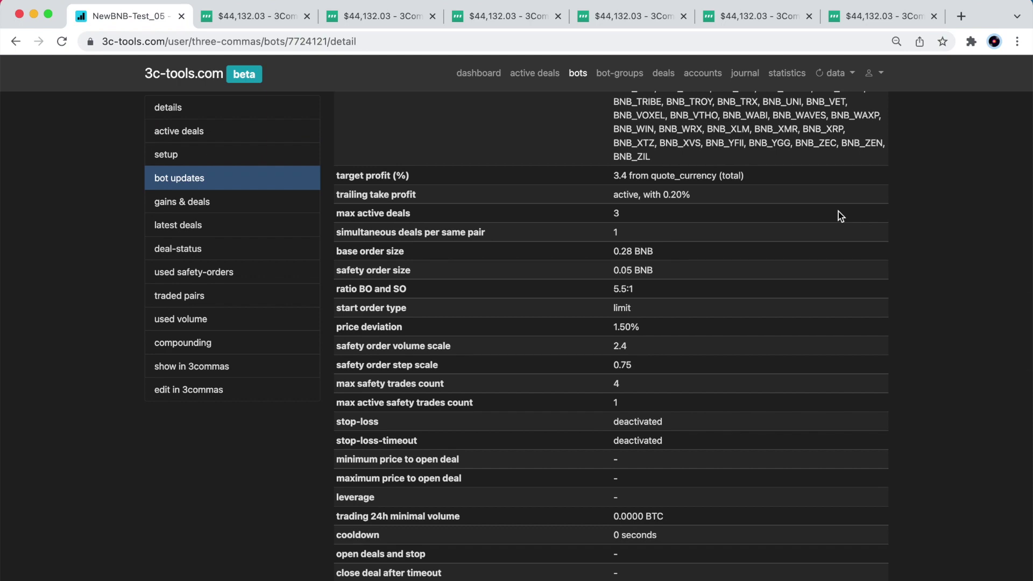
scroll(839, 211, "up", 4)
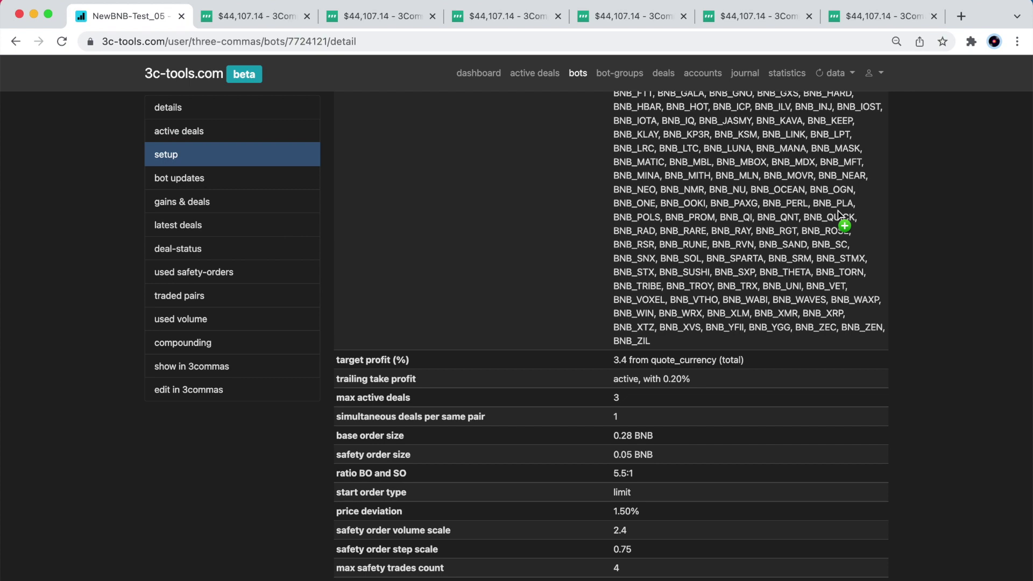
scroll(839, 211, "up", 6)
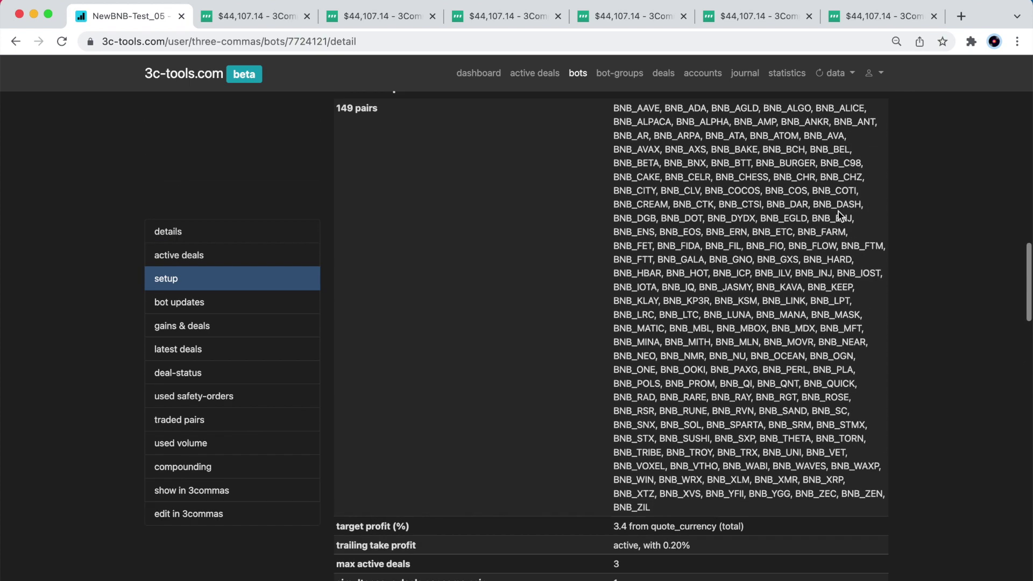
scroll(839, 211, "down", 2)
scroll(838, 211, "down", 12)
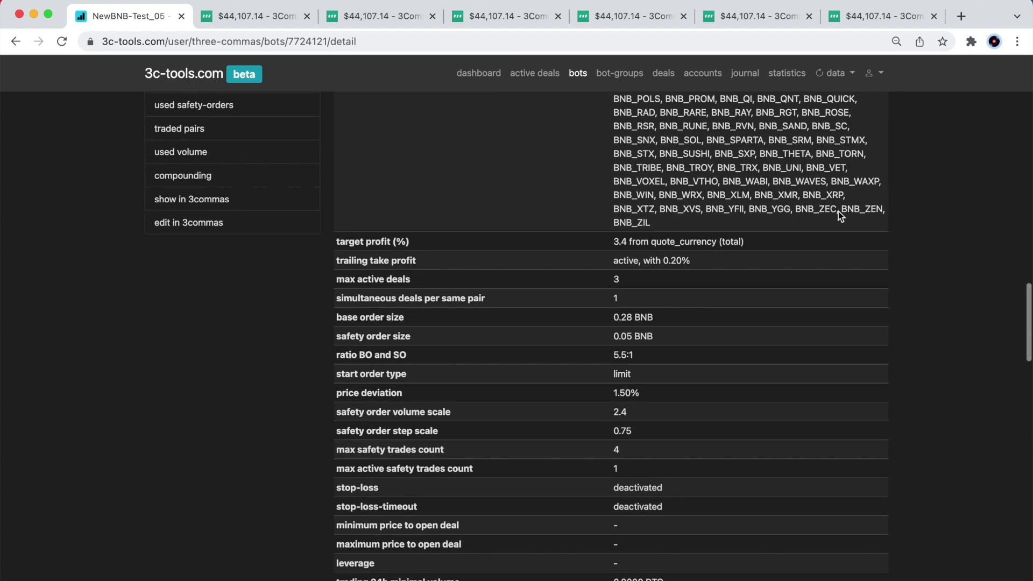
scroll(839, 211, "down", 6)
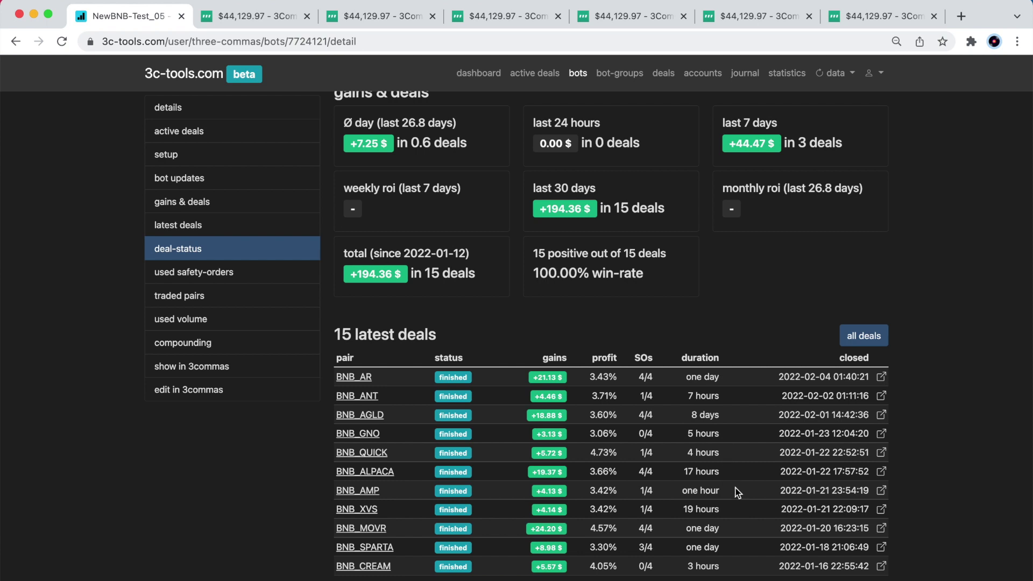
scroll(737, 492, "down", 3)
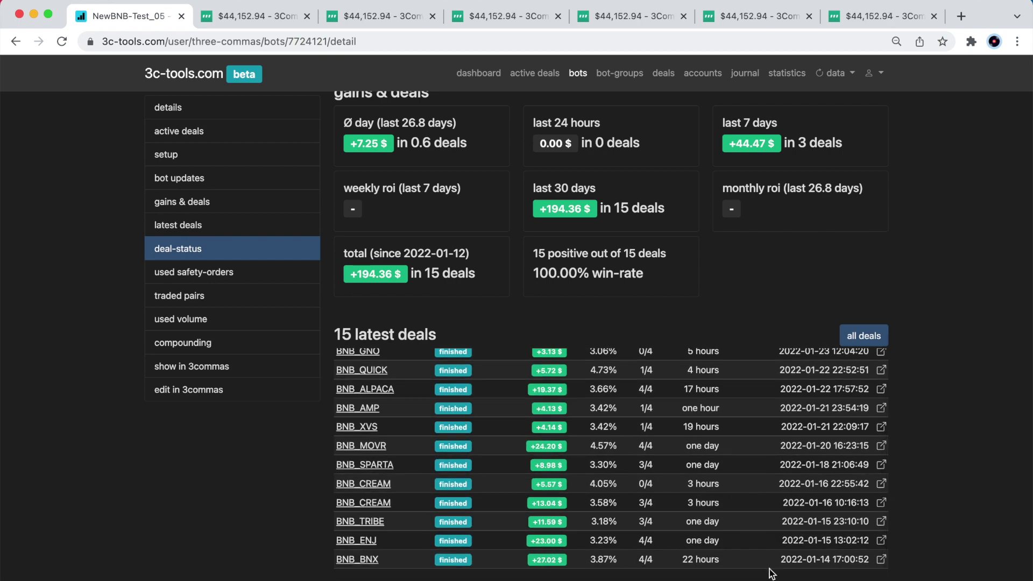
scroll(769, 570, "down", 2)
scroll(770, 572, "down", 5)
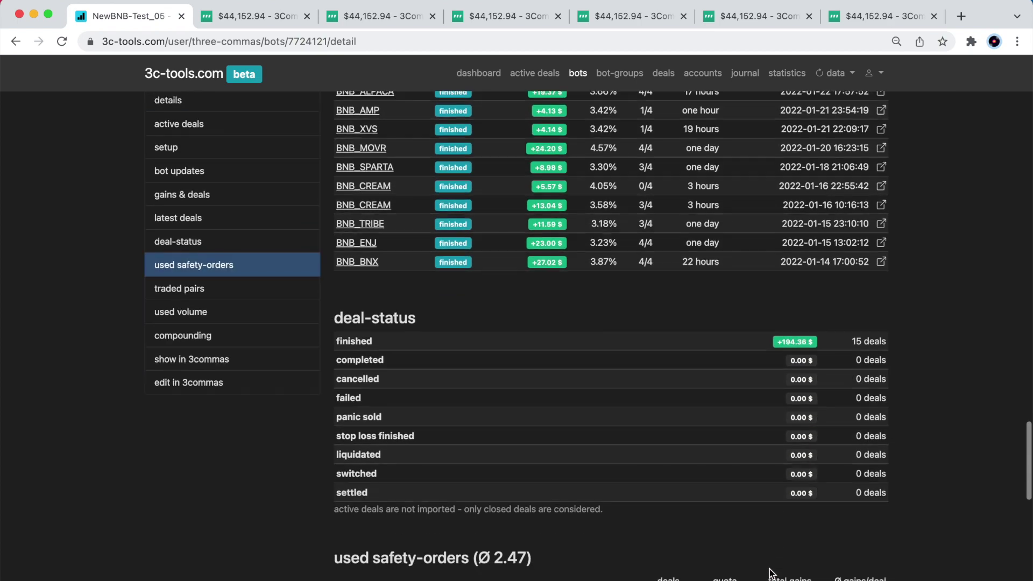
scroll(769, 572, "down", 3)
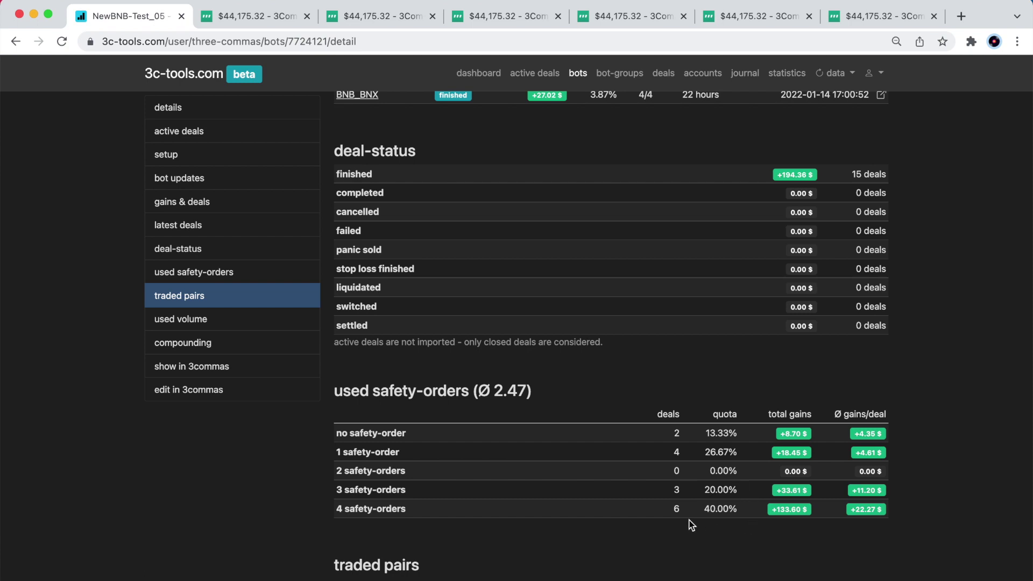
Step: Sort traded pairs by deals, then by Ø duration/deal descending, with BNB_AGLD at 12,766.02 min first
scroll(685, 521, "down", 3)
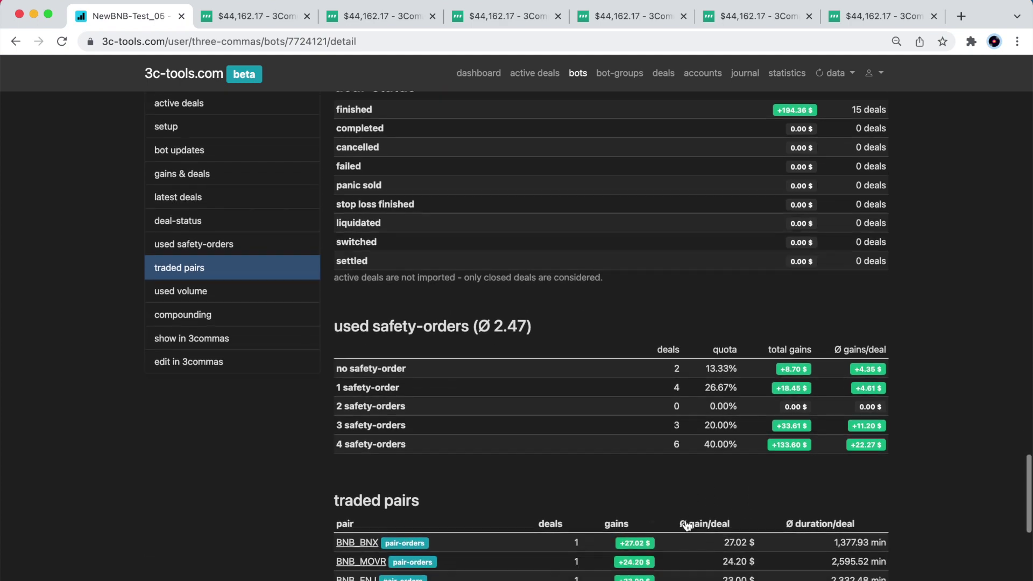
scroll(685, 521, "down", 5)
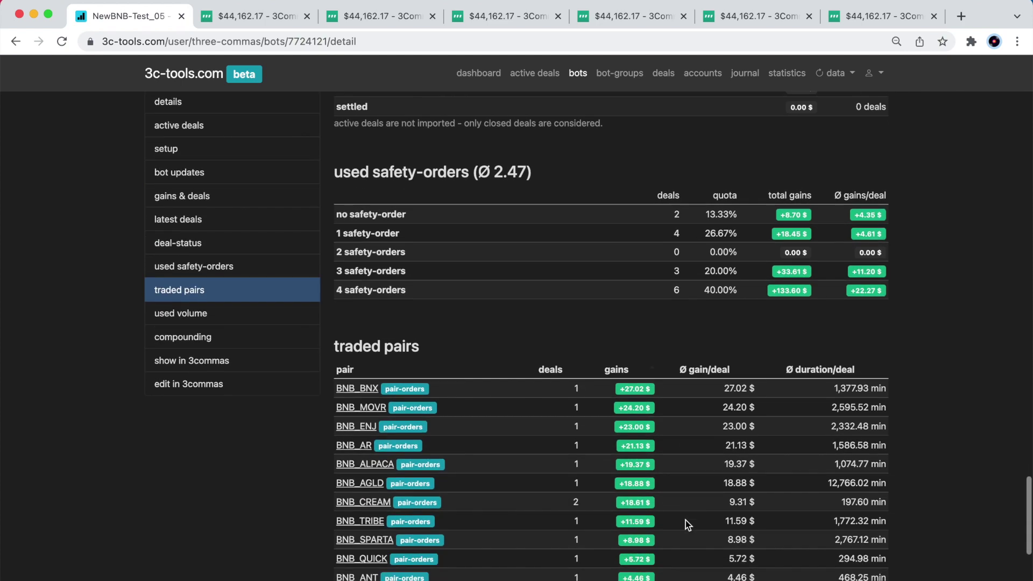
scroll(579, 402, "down", 3)
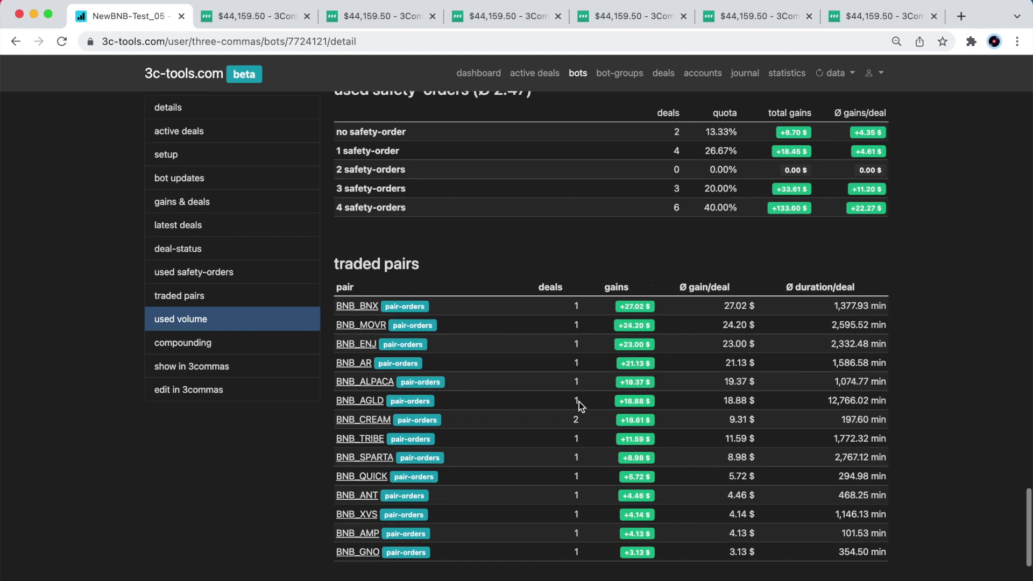
left_click(550, 289)
left_click(550, 289)
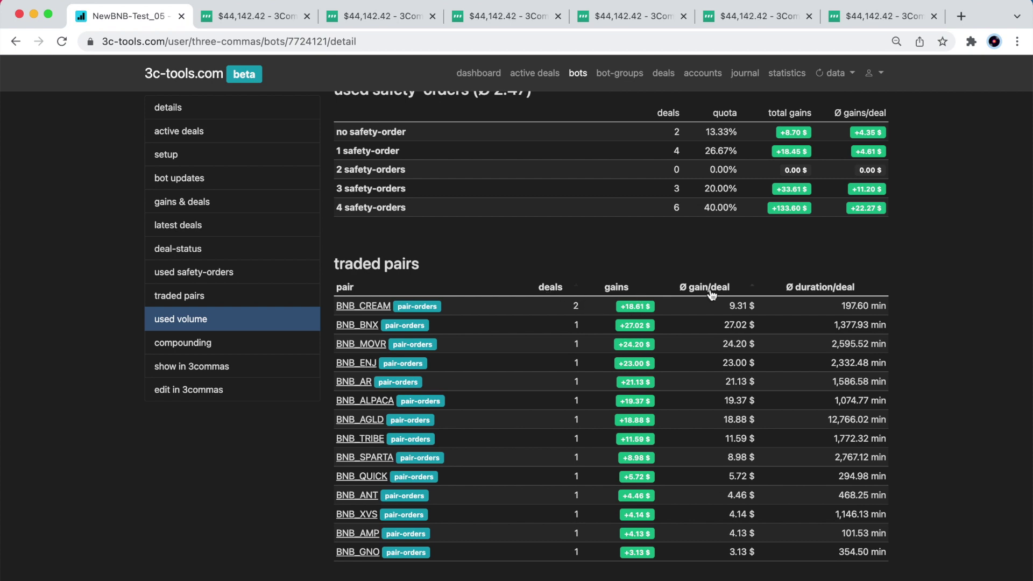
left_click(804, 289)
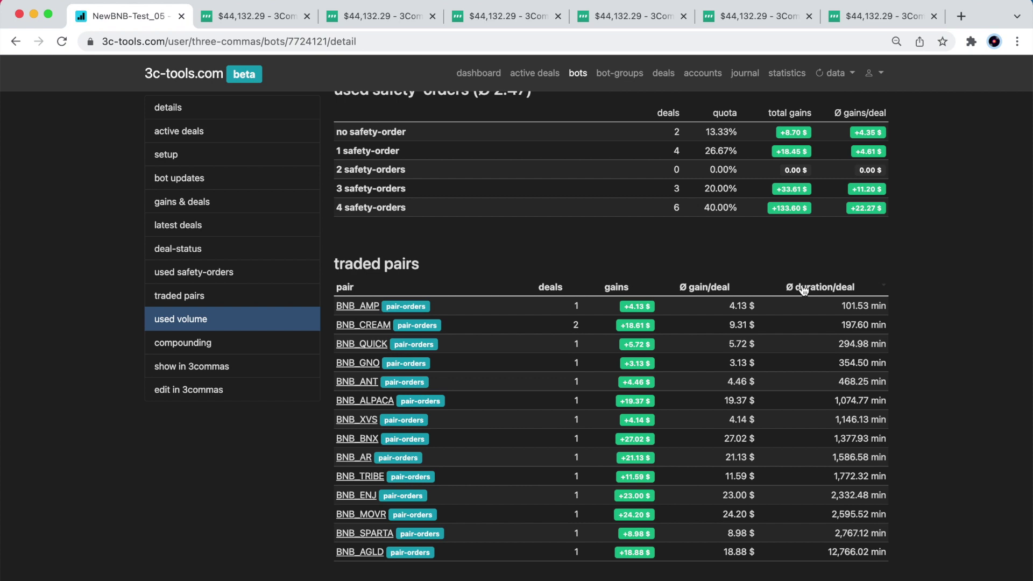
left_click(804, 289)
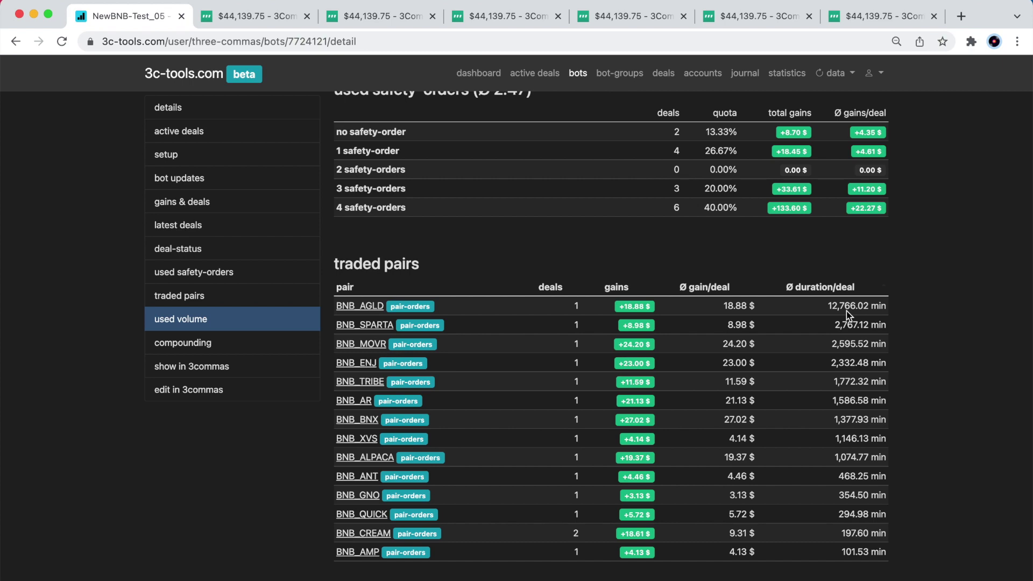
scroll(847, 311, "down", 5)
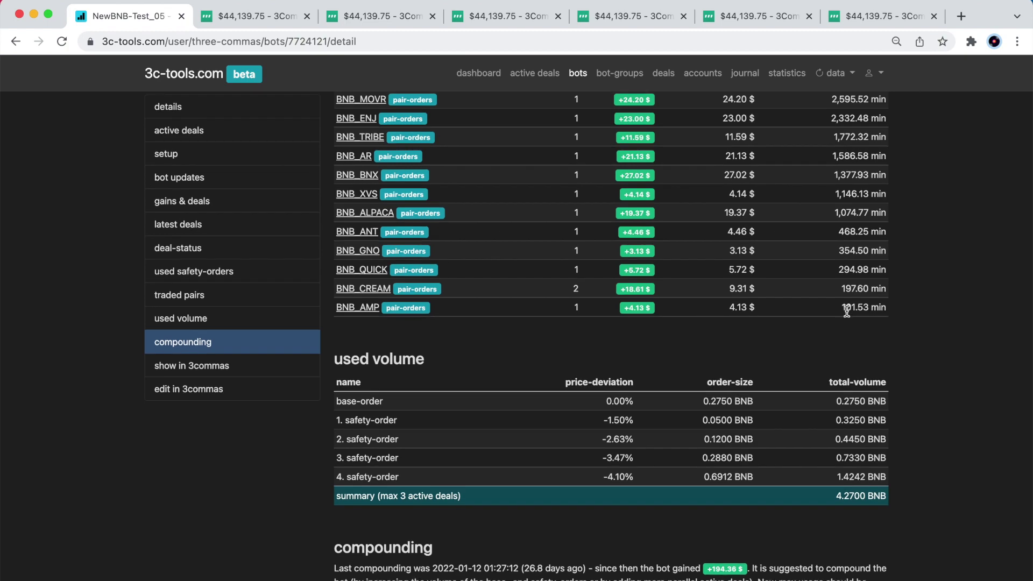
scroll(847, 311, "down", 3)
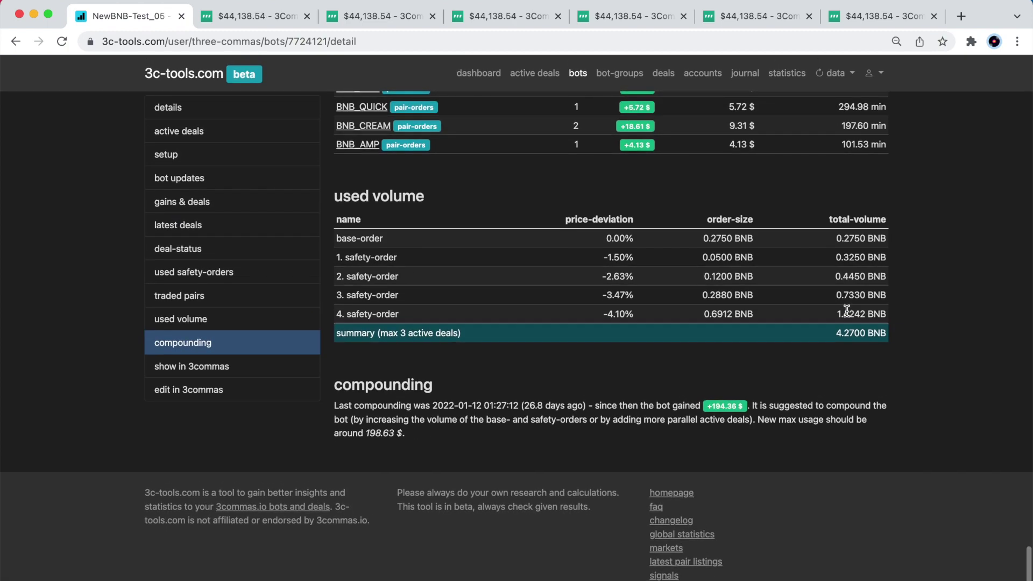
scroll(847, 311, "up", 10)
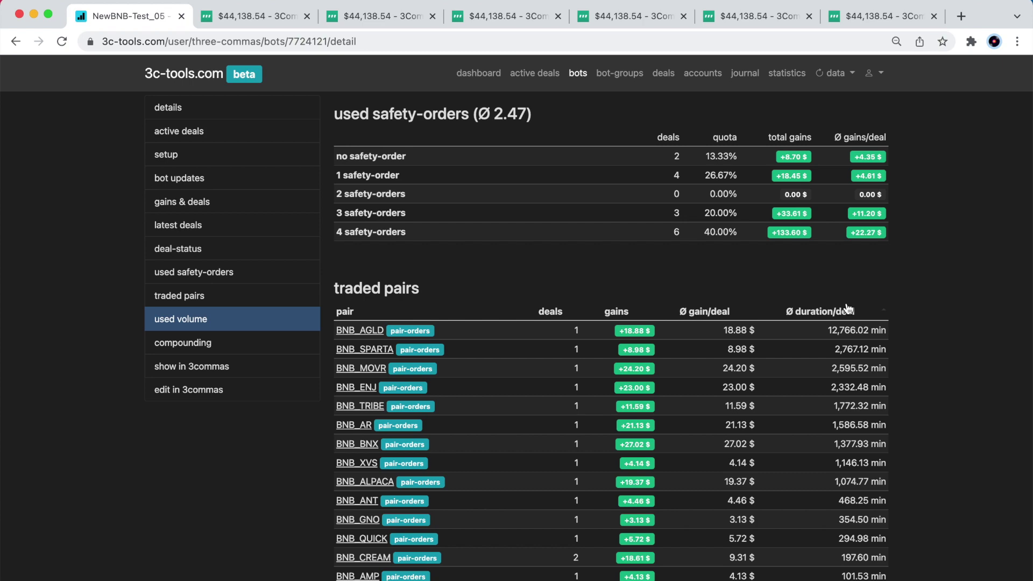
scroll(847, 311, "up", 4)
scroll(847, 303, "up", 6)
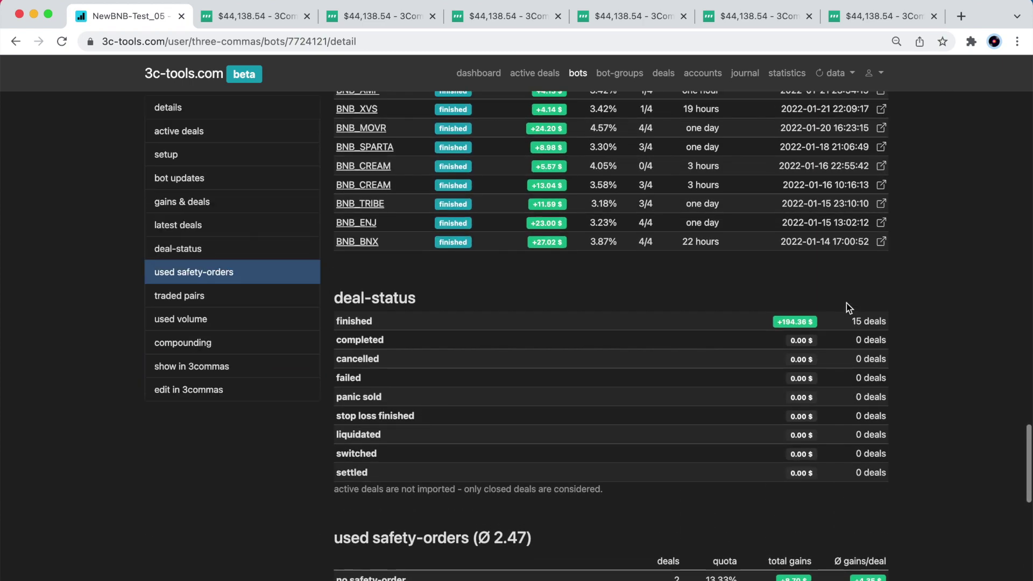
scroll(847, 303, "up", 2)
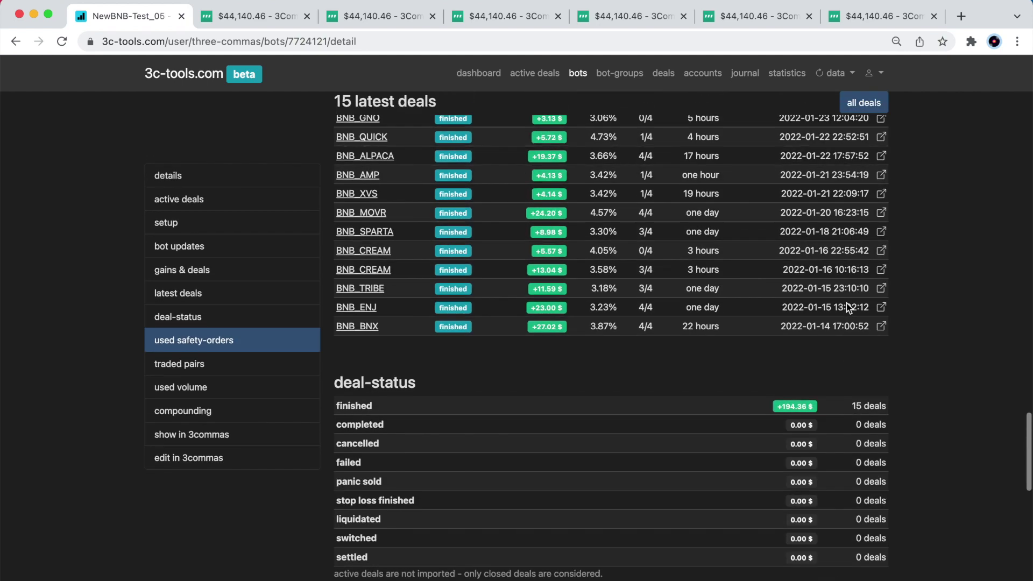
scroll(847, 307, "up", 4)
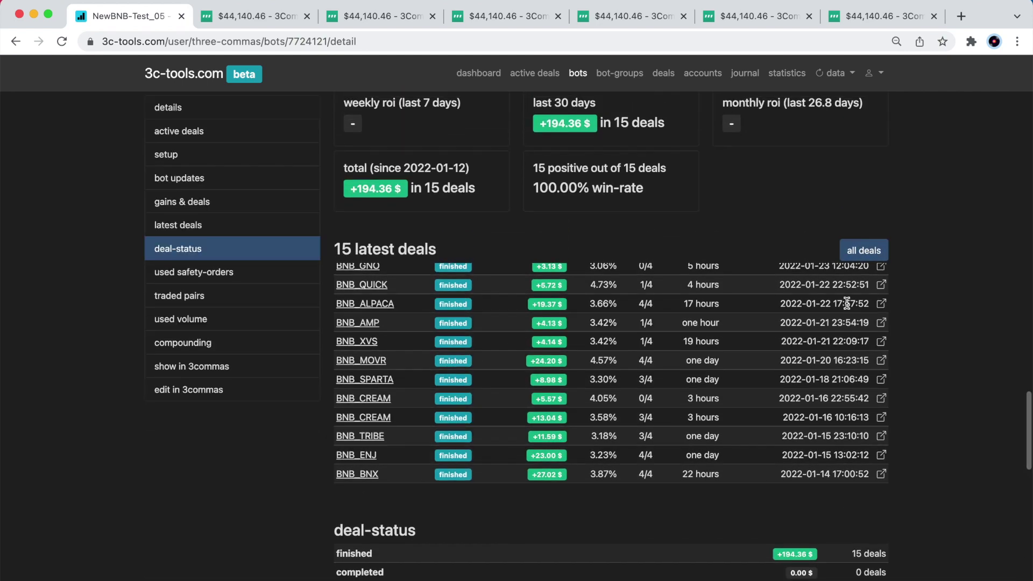
scroll(847, 303, "up", 3)
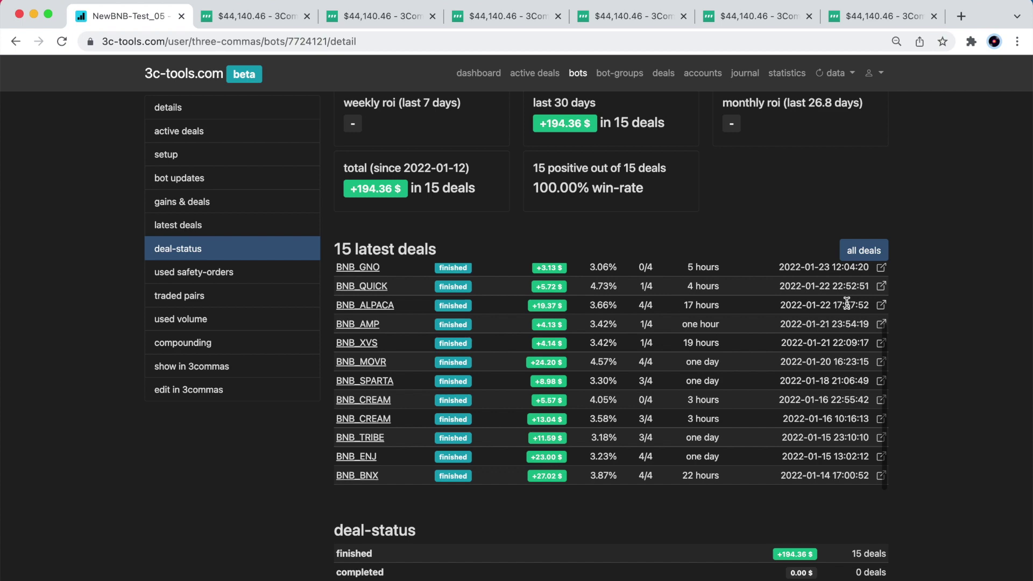
scroll(848, 307, "up", 5)
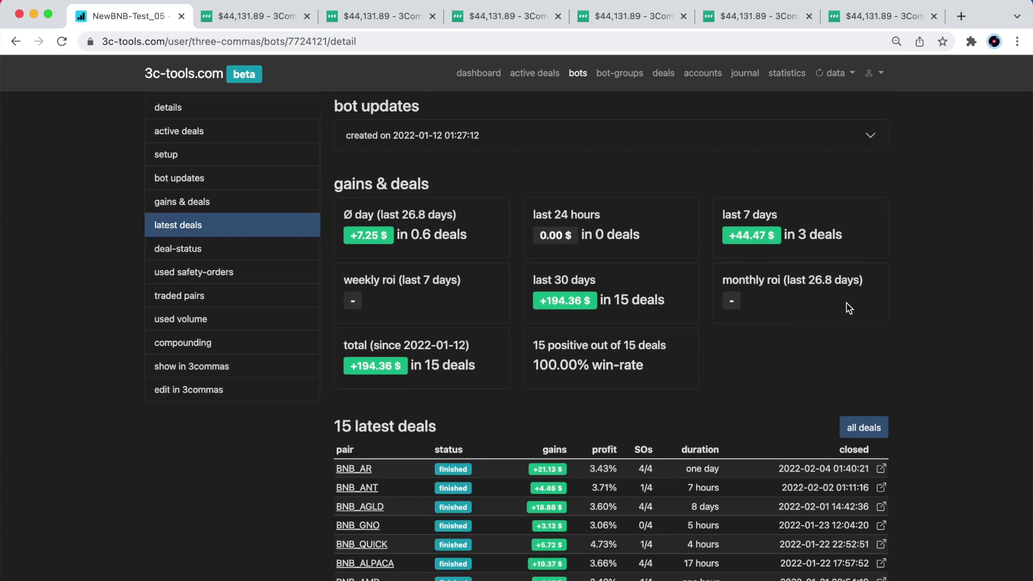
scroll(847, 303, "up", 5)
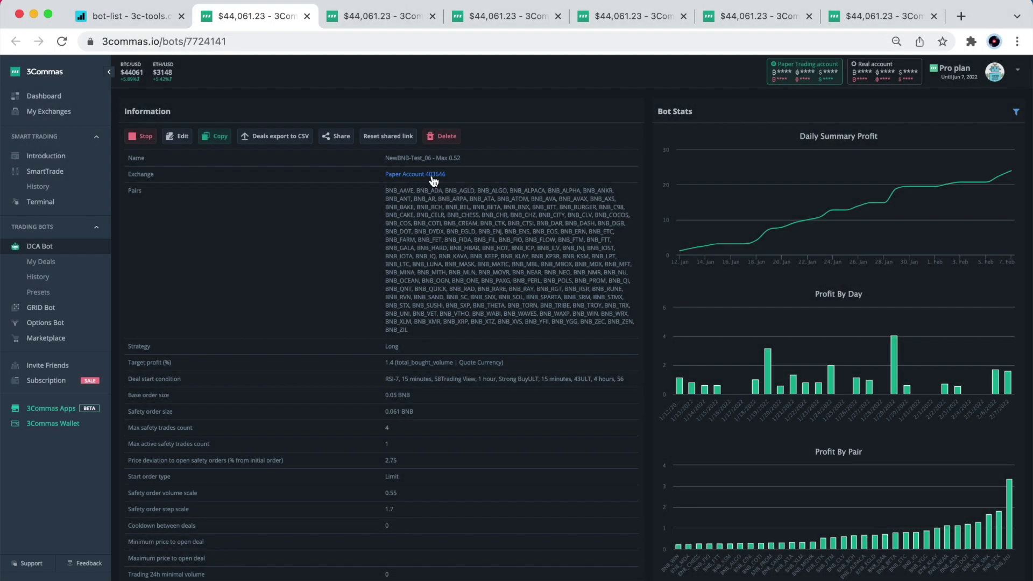
Step: Open the edit form for the NewBNB-Test_06 - Max 0.52 bot with the Edit button
left_click(182, 141)
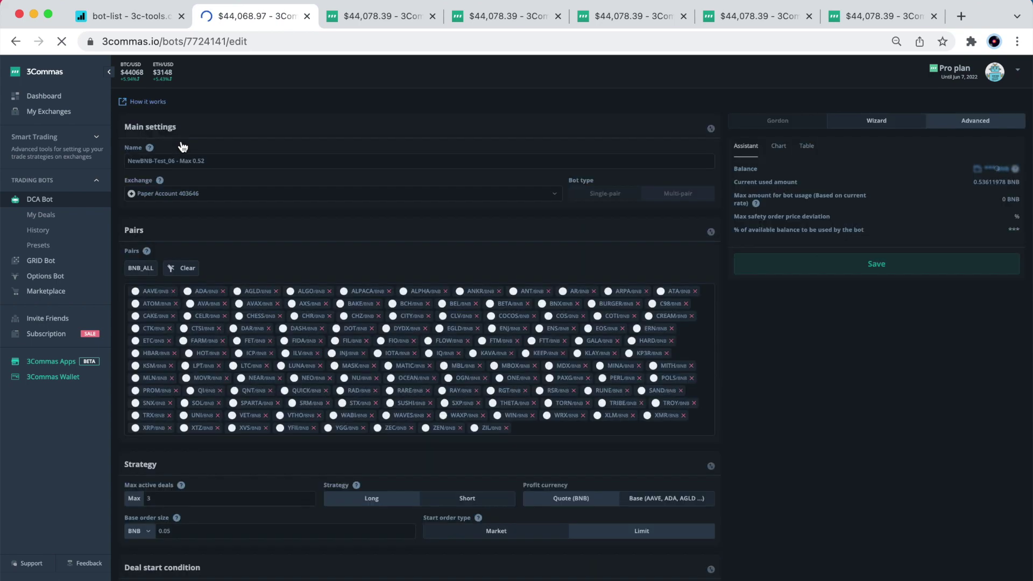
scroll(183, 146, "down", 5)
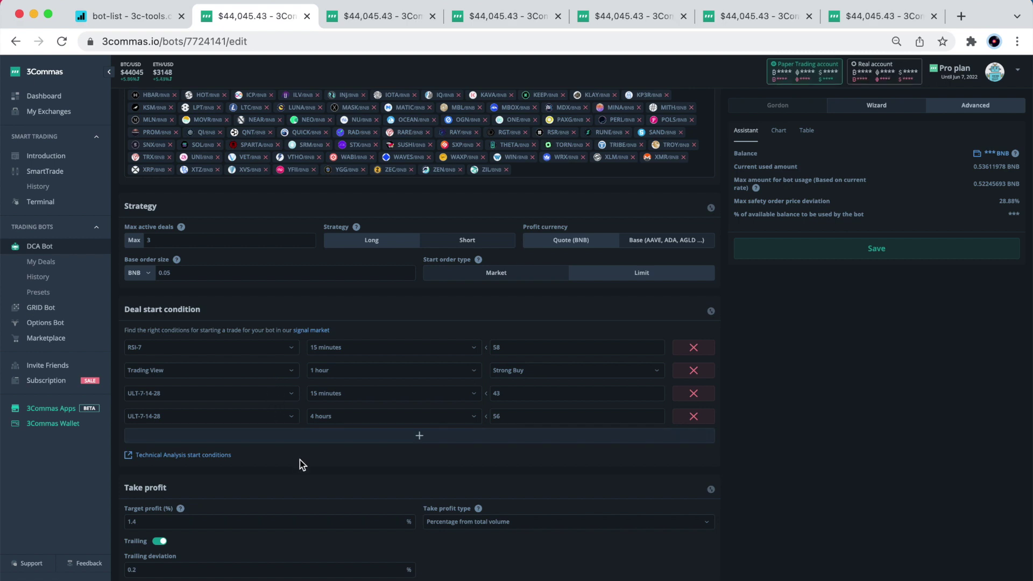
scroll(299, 460, "down", 2)
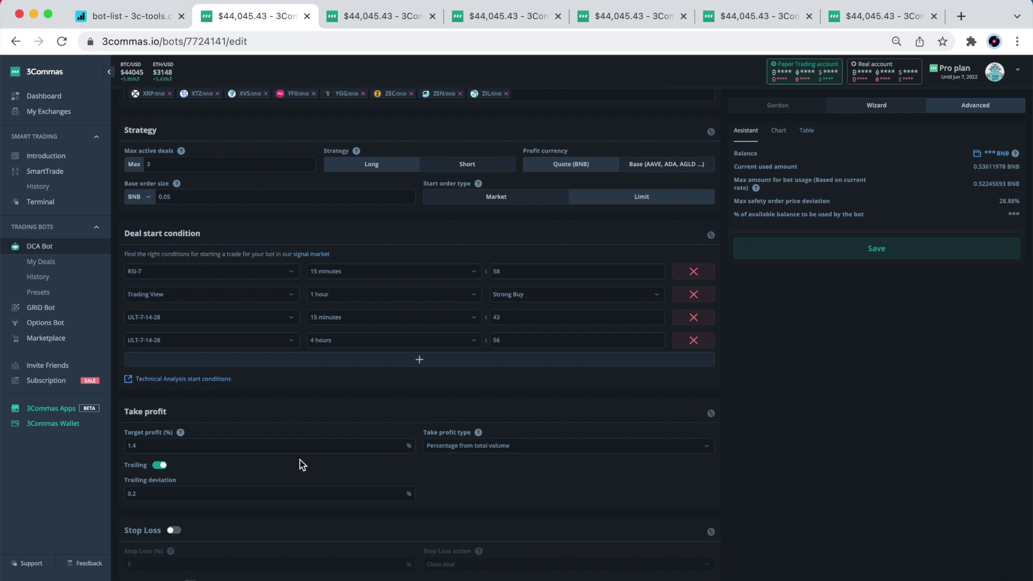
scroll(300, 461, "down", 4)
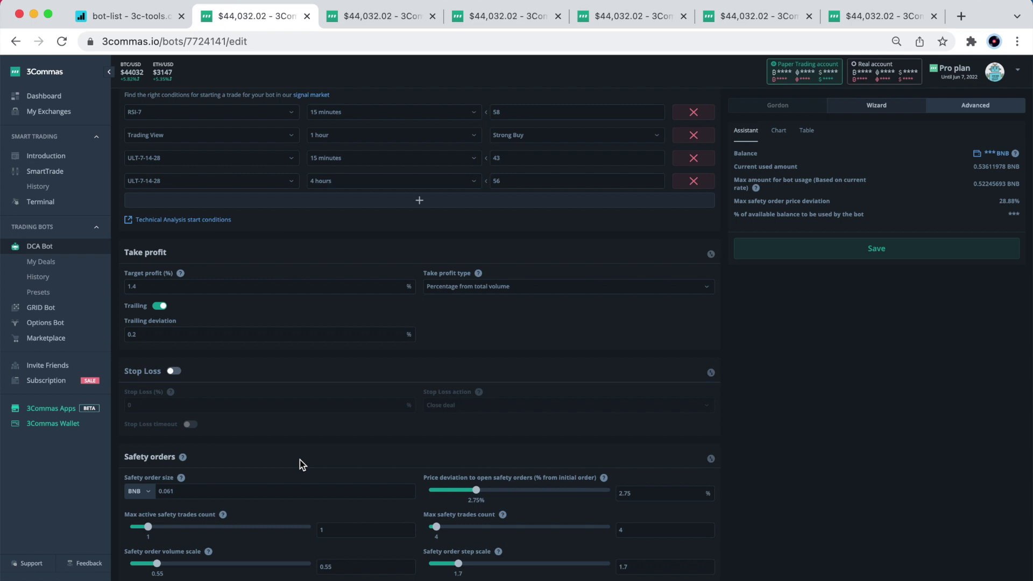
scroll(299, 460, "down", 5)
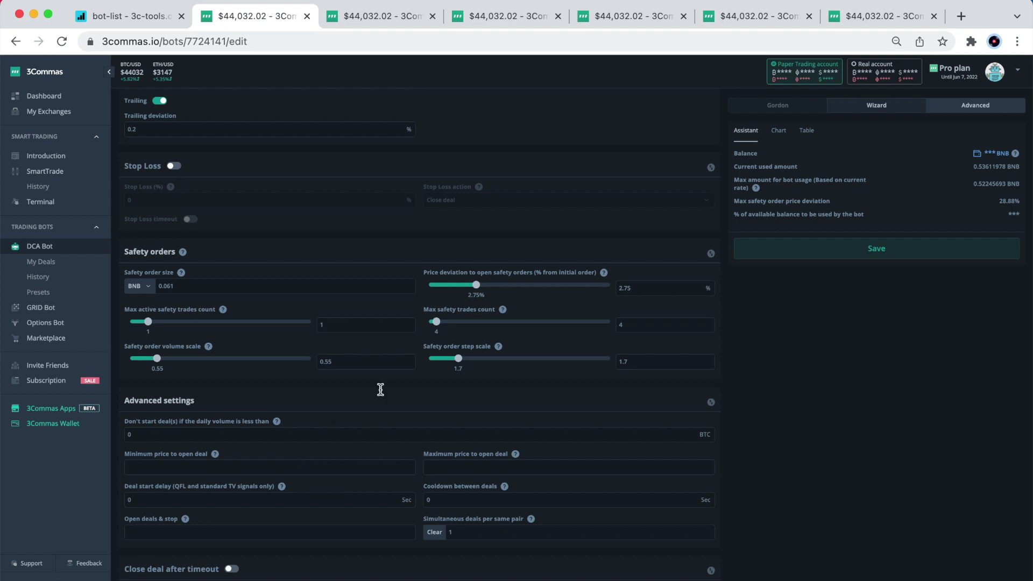
left_click(807, 131)
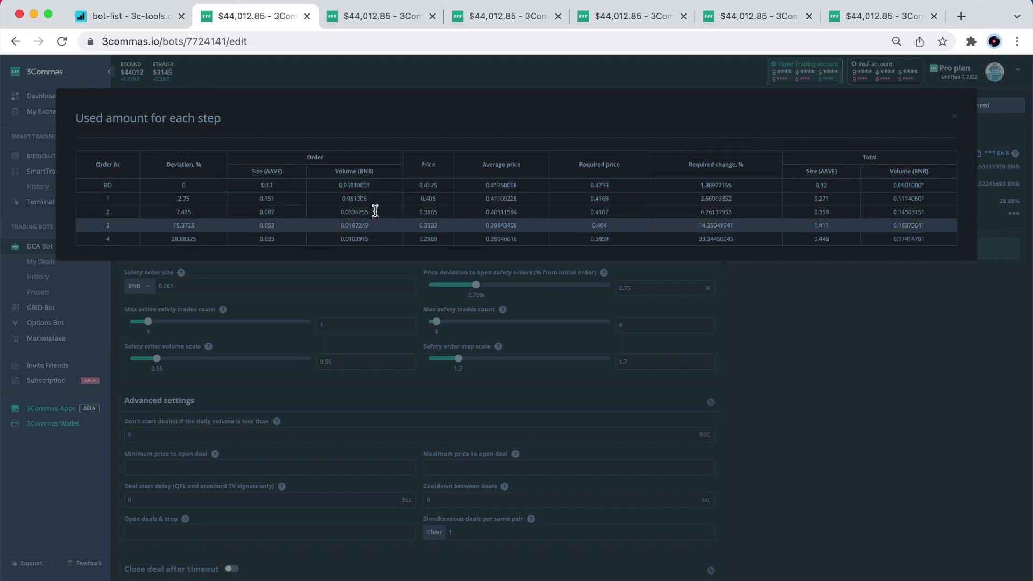
left_click(954, 116)
scroll(648, 161, "up", 10)
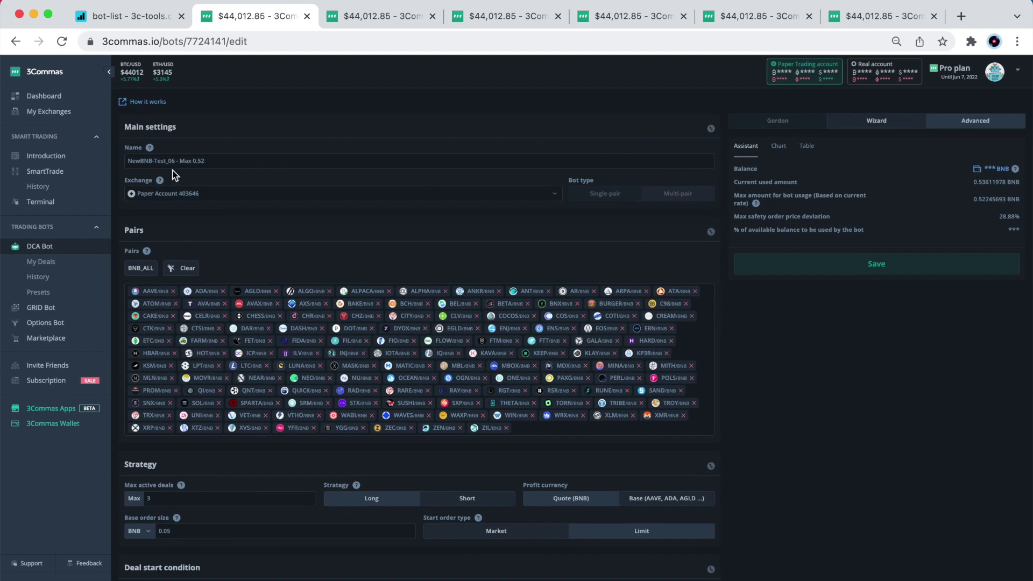
Step: Open the NewBNB-Test_06 - Max 0.52 bot from the 3c-tools bot list
left_click(138, 17)
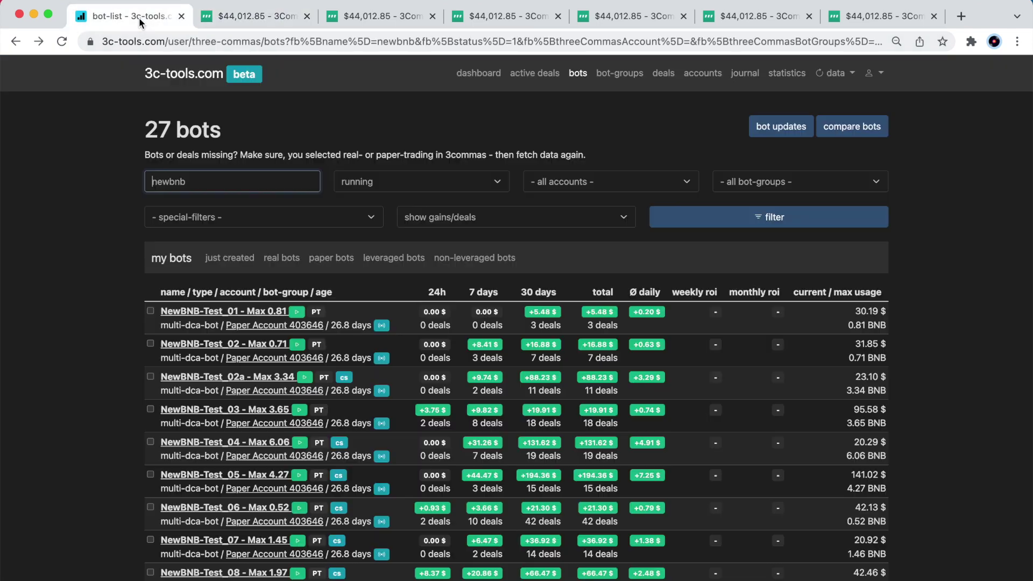
scroll(277, 258, "down", 2)
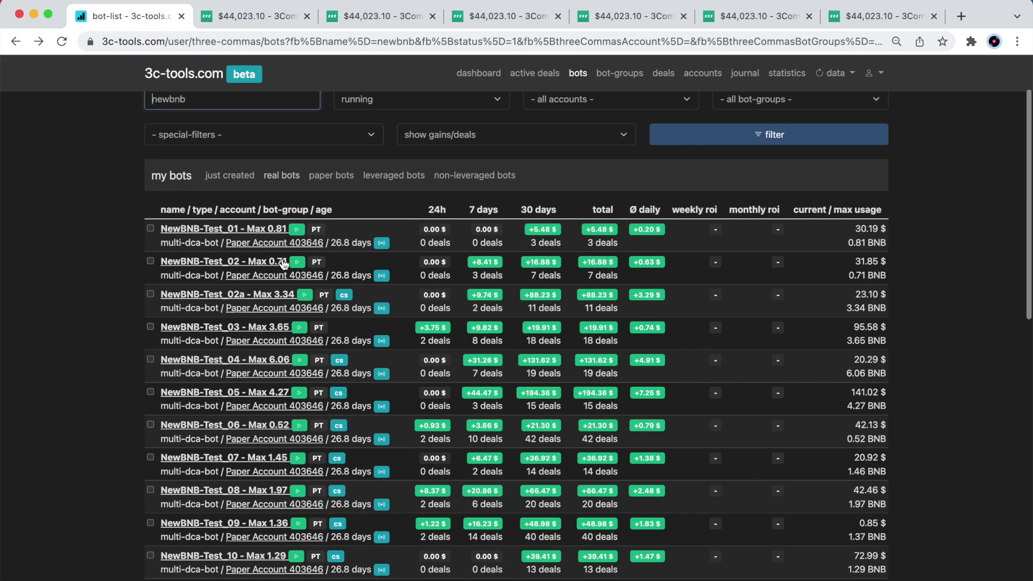
scroll(277, 309, "down", 3)
left_click(256, 318)
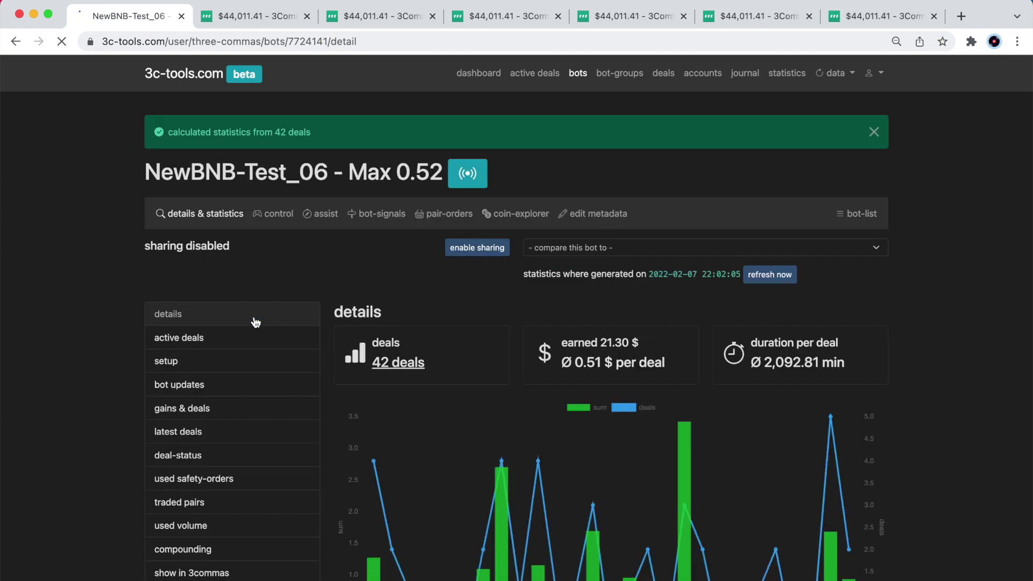
Step: Review its stats: average deal duration, setup, and 42 deals at +21.30 $ with a 97.62% win-rate
scroll(256, 322, "down", 3)
scroll(256, 322, "down", 1)
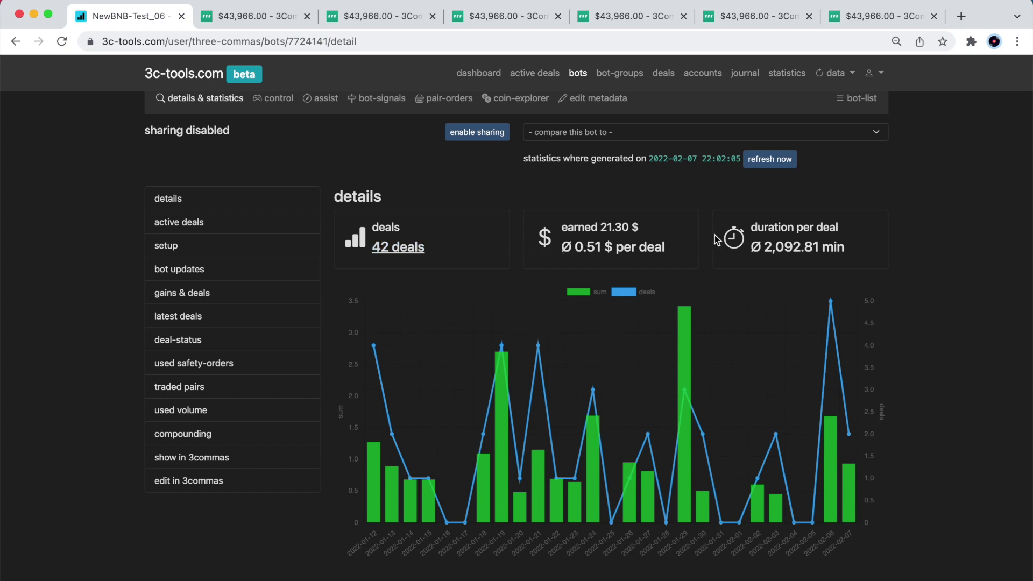
left_click_drag(768, 247, 845, 240)
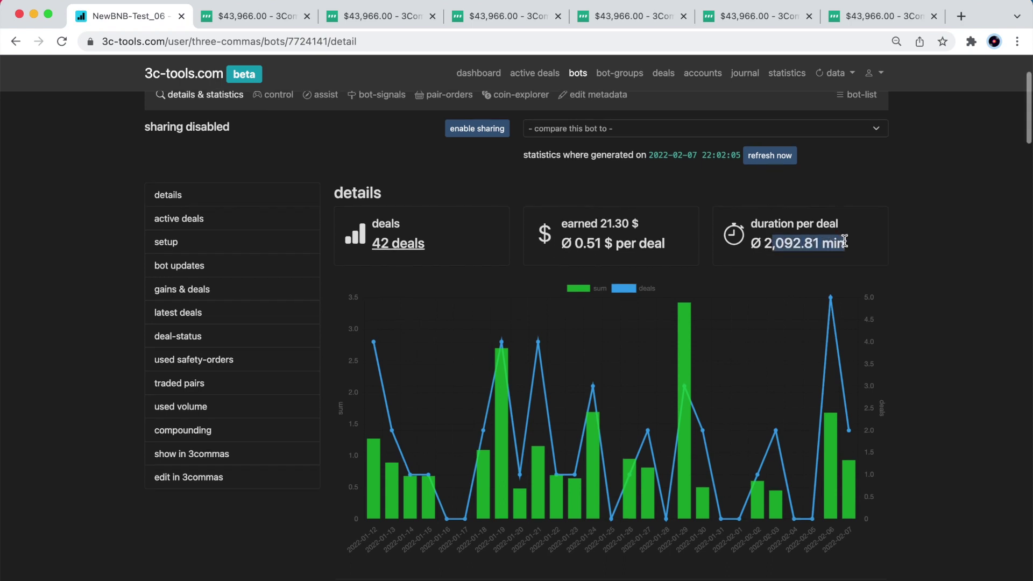
scroll(845, 241, "down", 15)
scroll(844, 241, "down", 1)
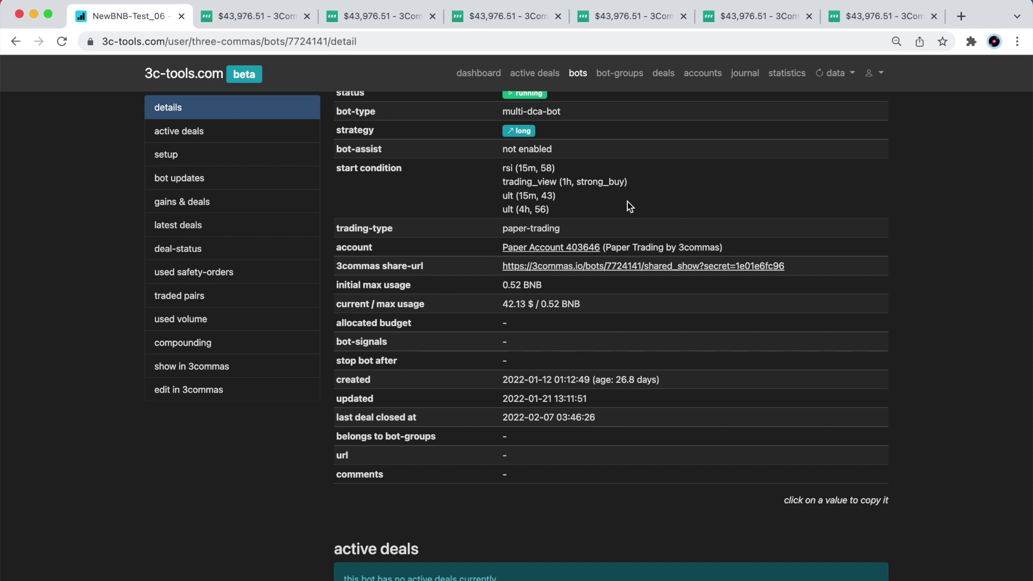
scroll(627, 202, "down", 20)
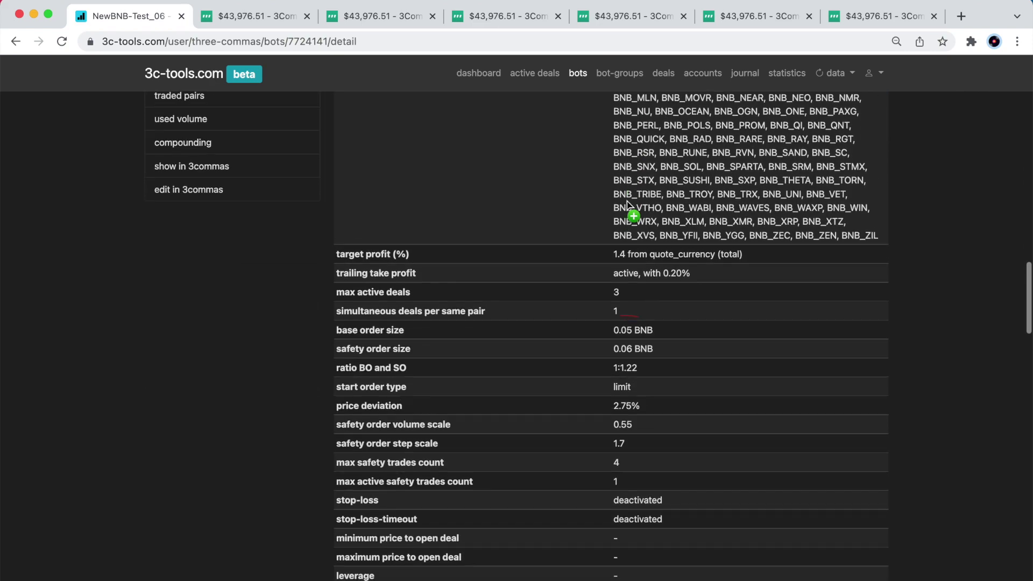
scroll(628, 204, "down", 1)
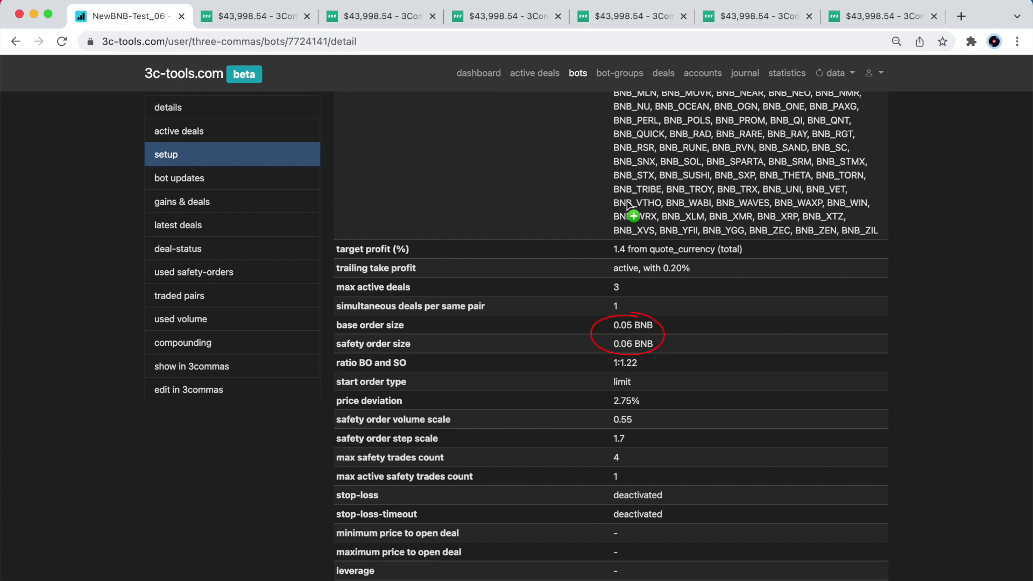
scroll(628, 203, "down", 10)
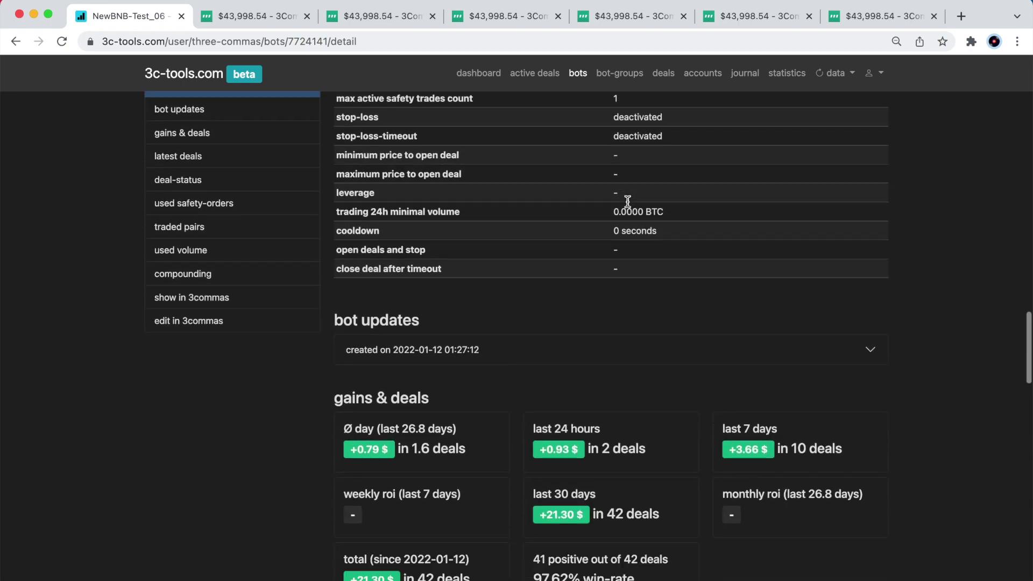
scroll(628, 202, "down", 5)
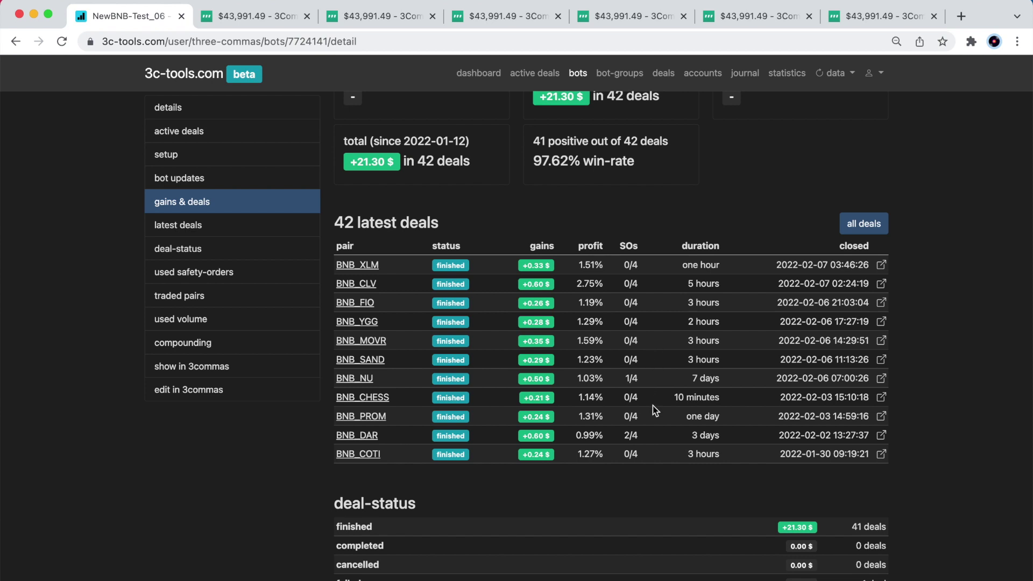
scroll(653, 405, "down", 5)
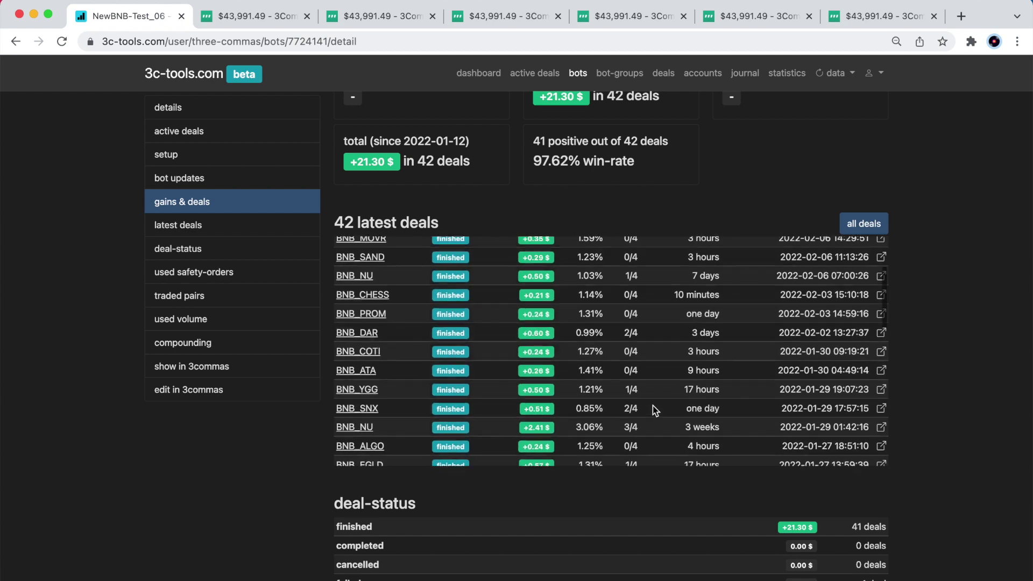
scroll(653, 406, "down", 1)
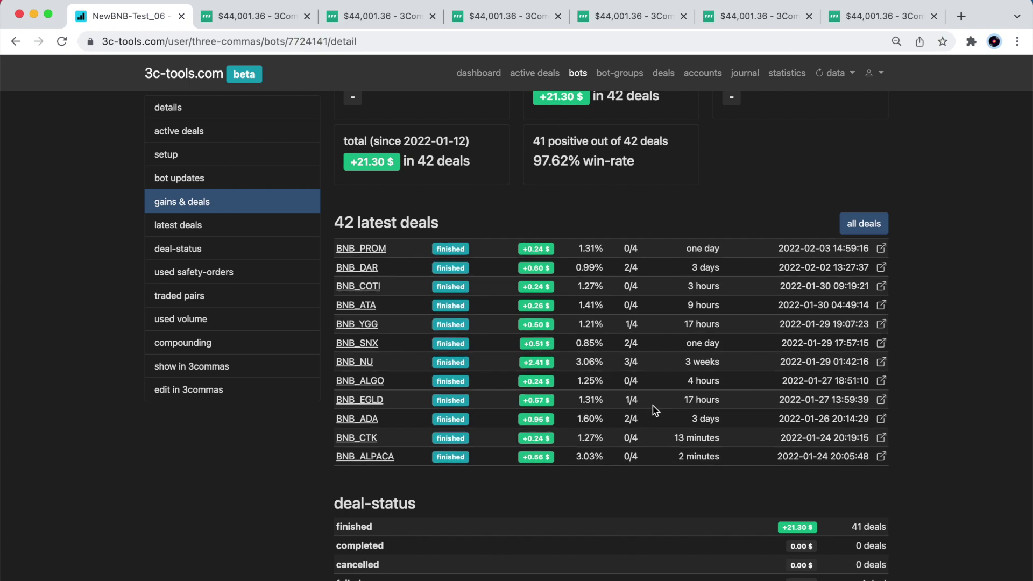
scroll(675, 500, "down", 10)
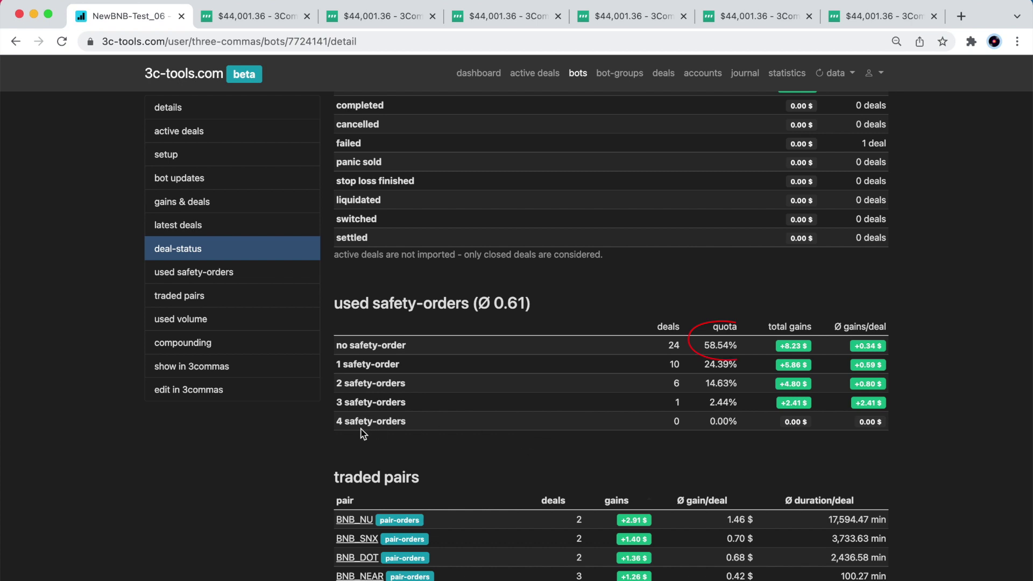
left_click_drag(337, 424, 431, 419)
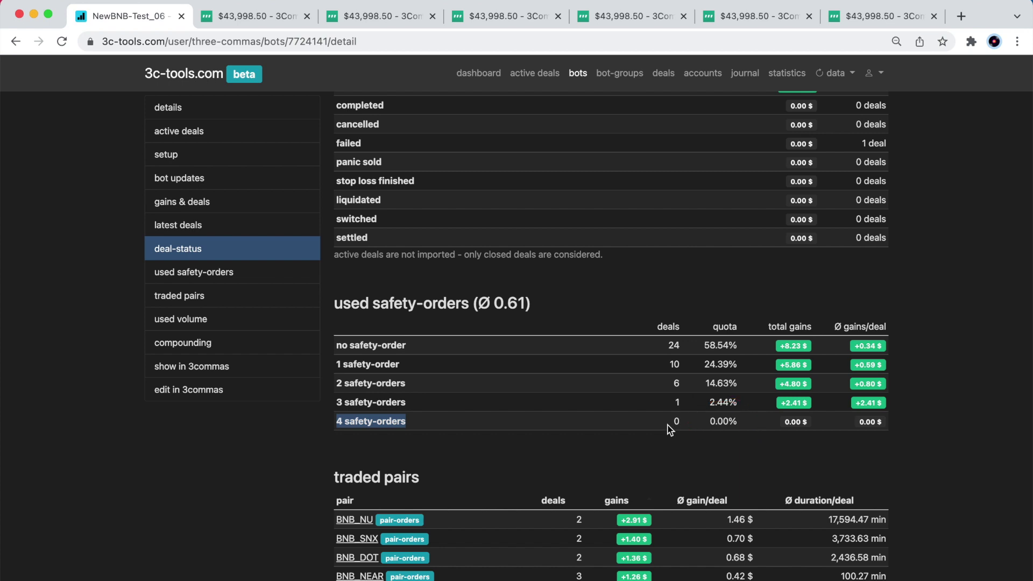
scroll(670, 428, "down", 5)
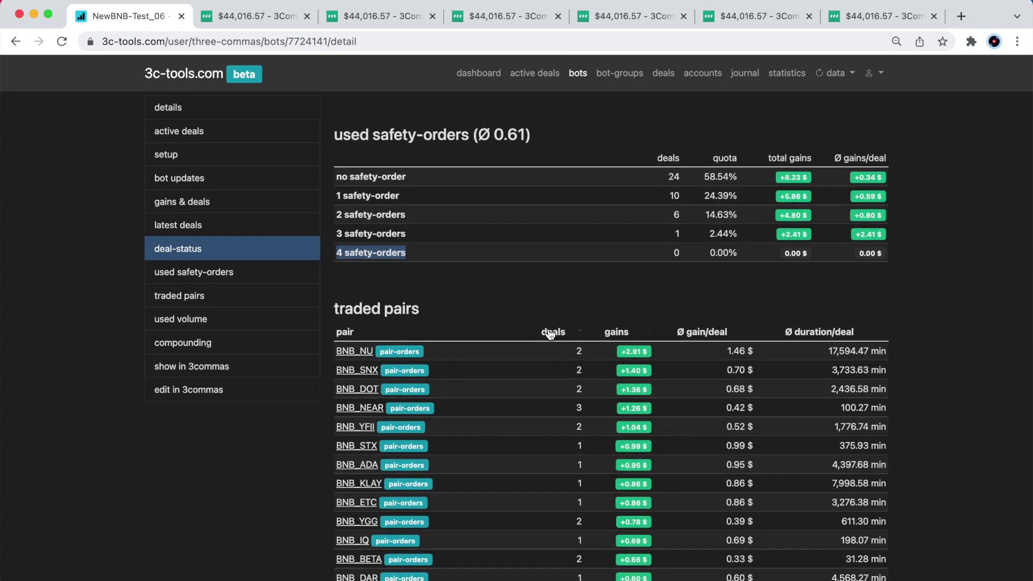
left_click(553, 334)
left_click(553, 334)
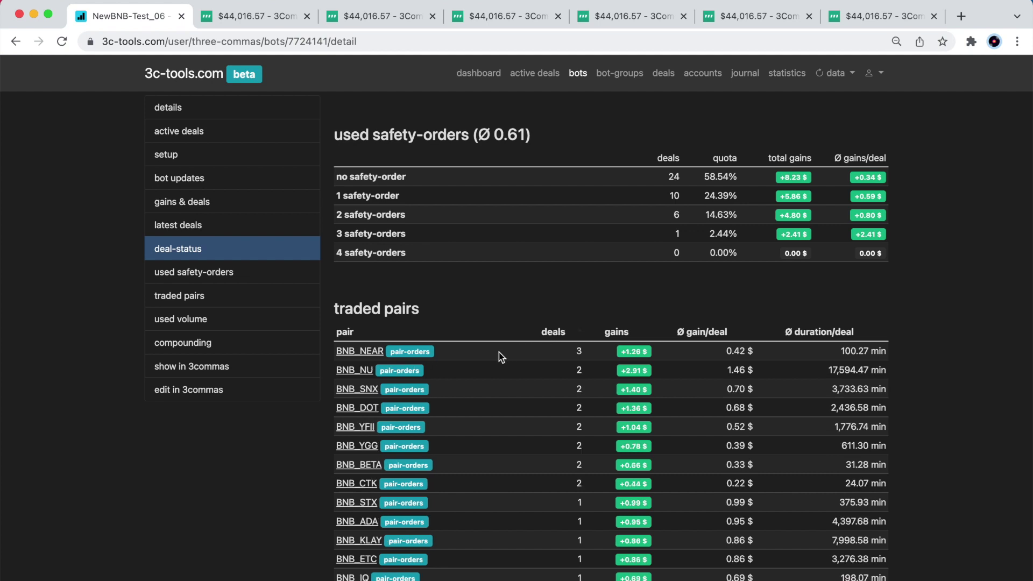
scroll(499, 353, "down", 2)
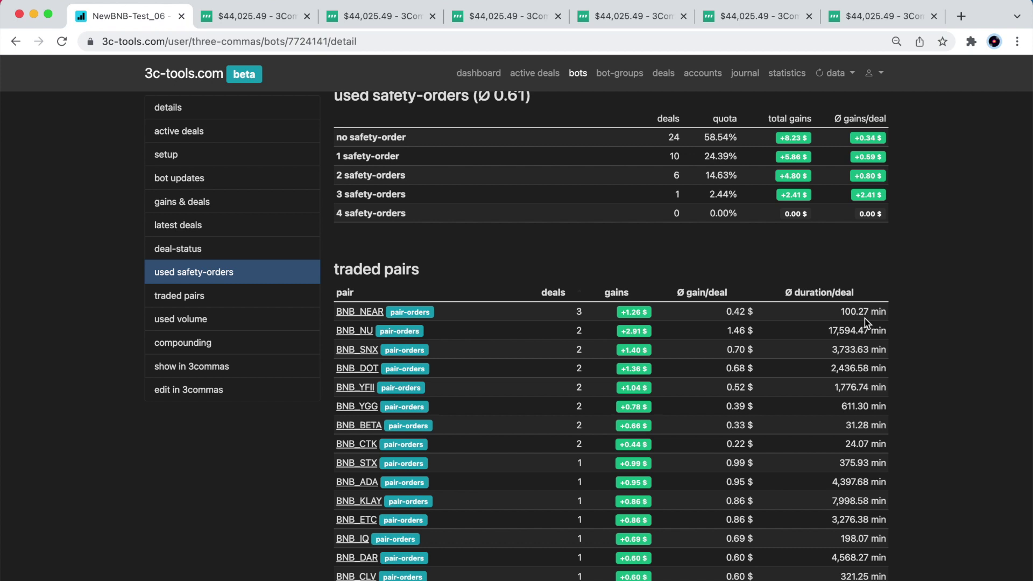
left_click(838, 295)
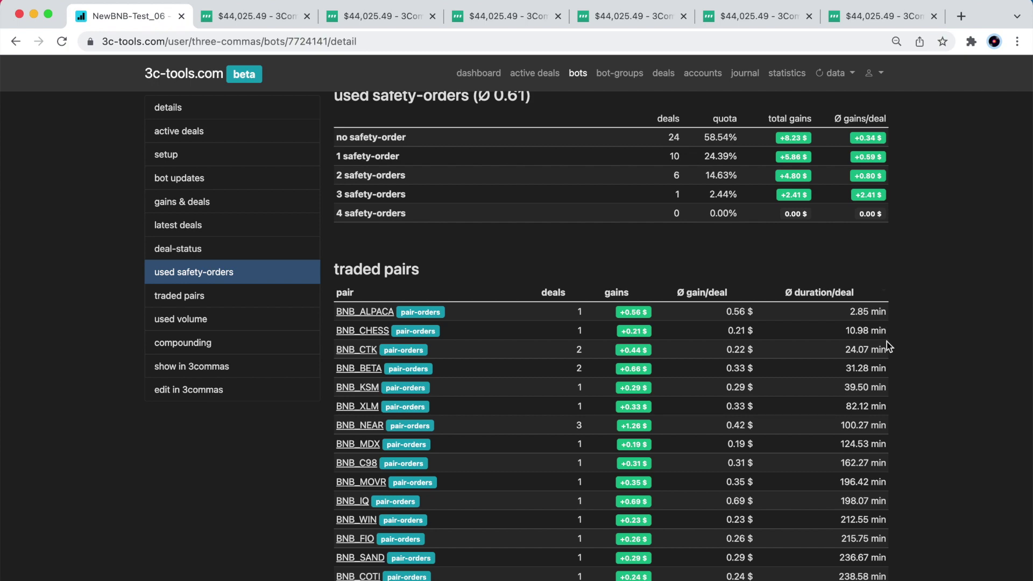
scroll(888, 343, "down", 5)
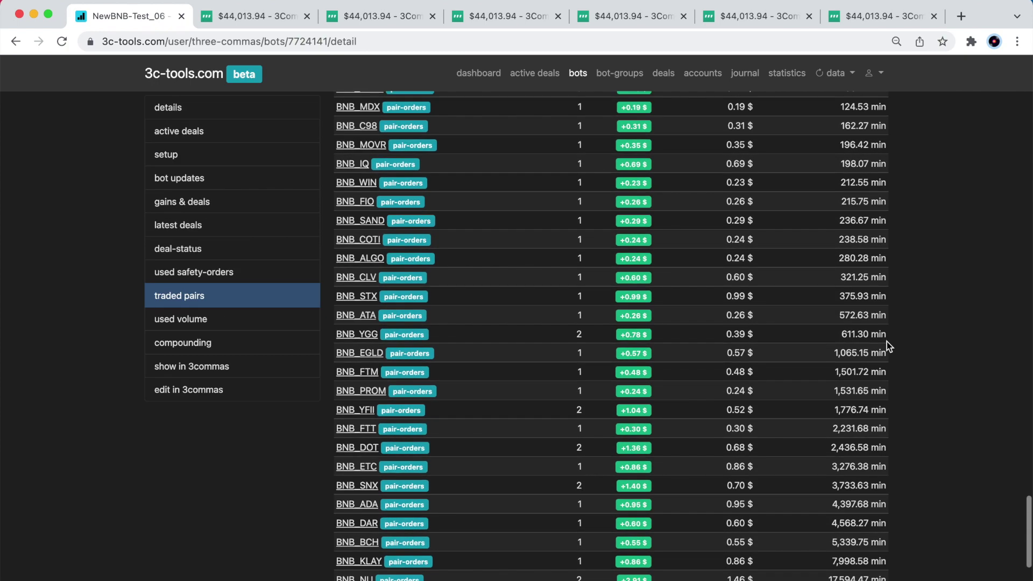
scroll(887, 342, "down", 6)
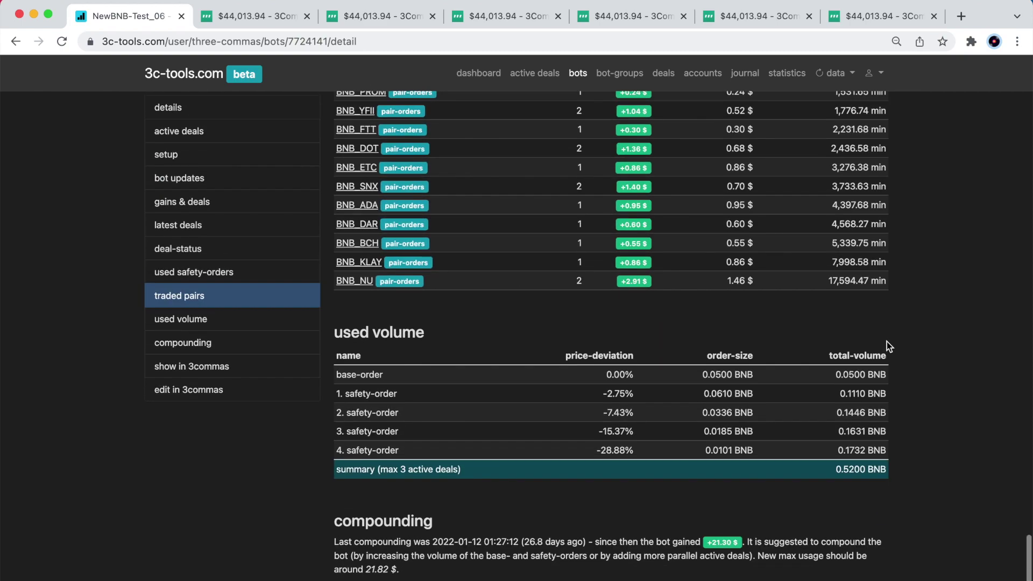
scroll(887, 344, "up", 20)
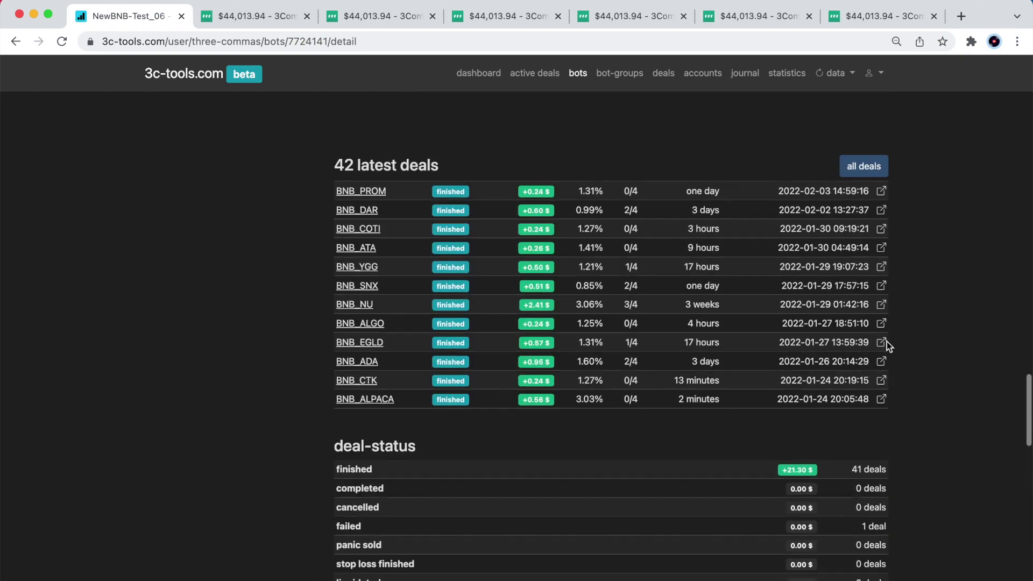
scroll(887, 342, "up", 15)
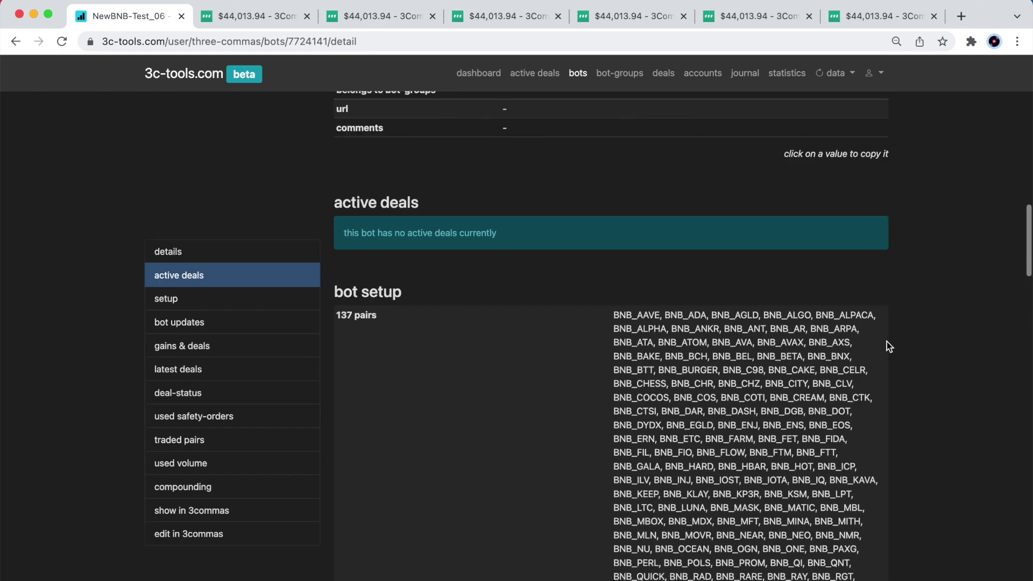
scroll(887, 341, "up", 10)
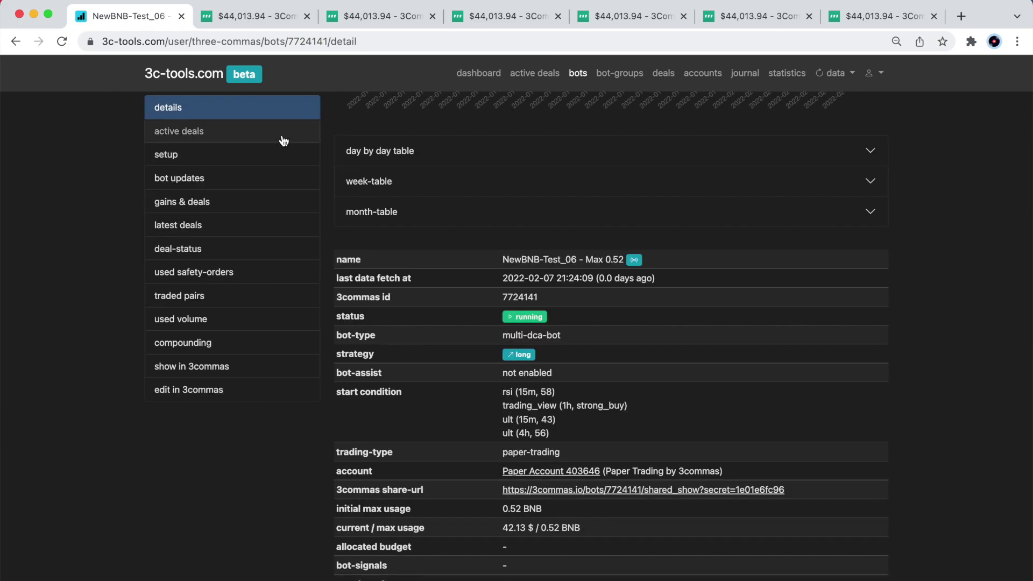
left_click(16, 43)
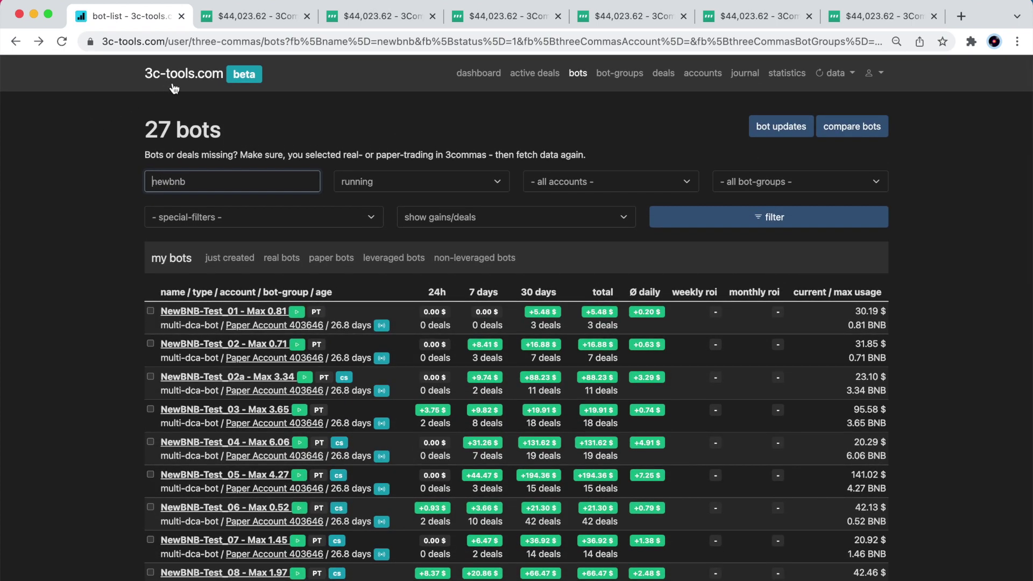
Step: Return from NewBNB-Test_06's 3Commas edit page to its overview with settings and events
left_click(235, 19)
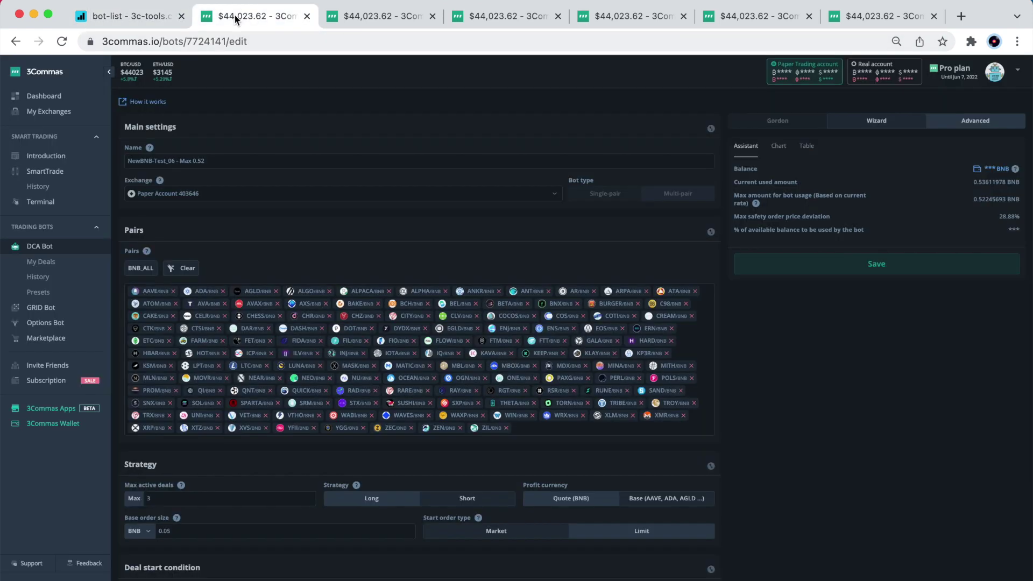
left_click(16, 43)
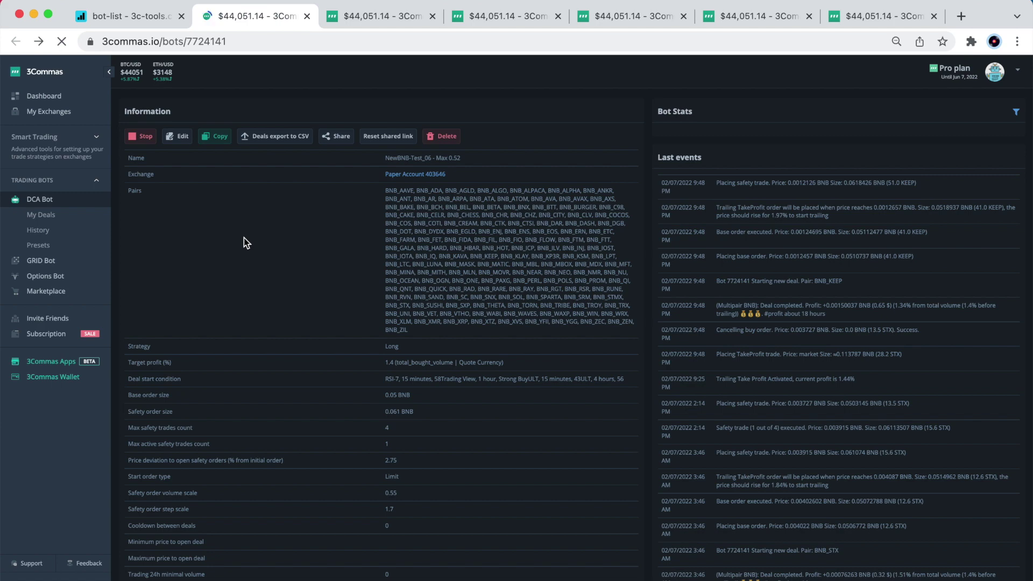
Step: Copy NewBNB-Test_06's 3Commas shared link to the clipboard and begin copying the bot
left_click(340, 135)
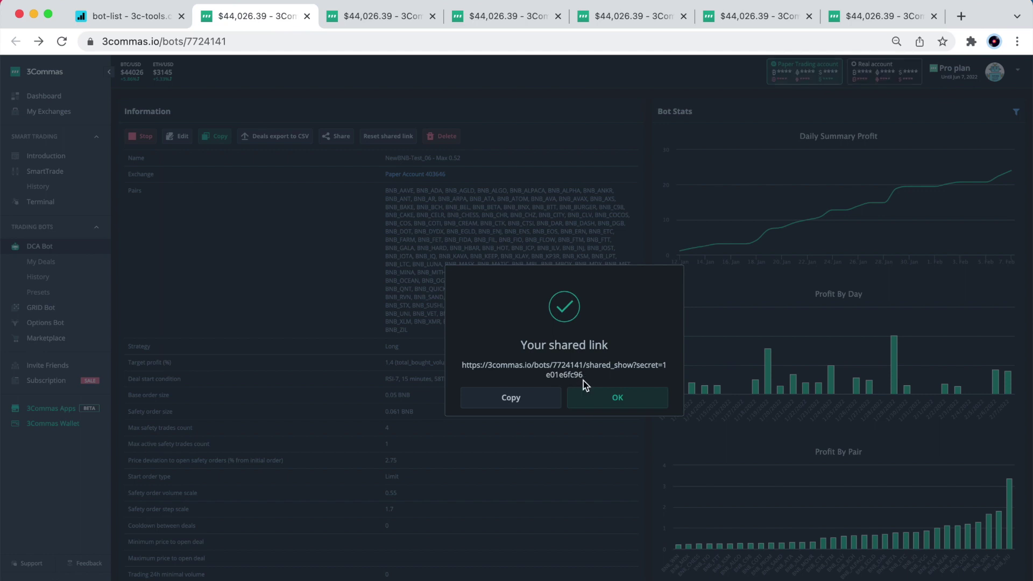
left_click(534, 406)
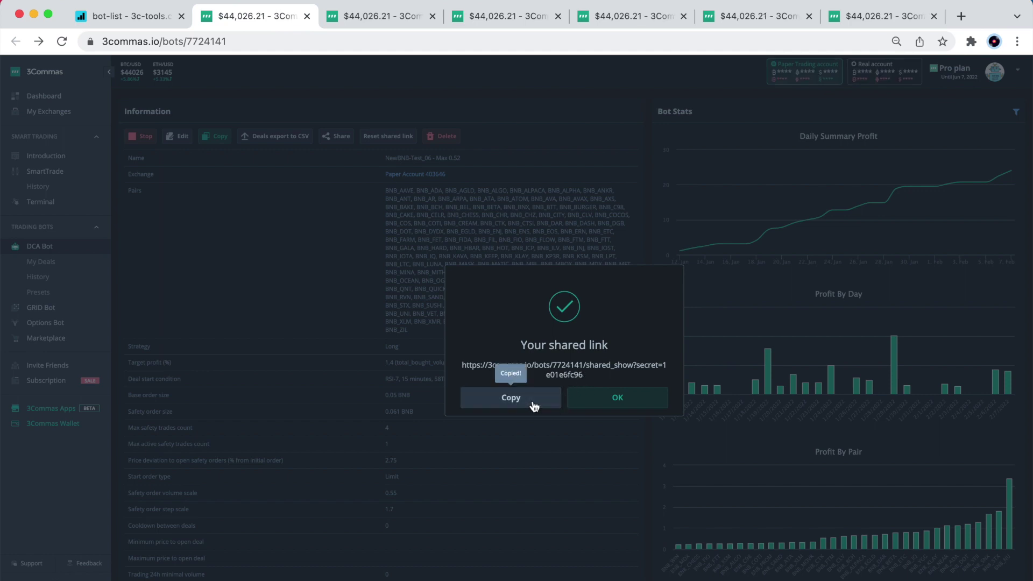
left_click(589, 405)
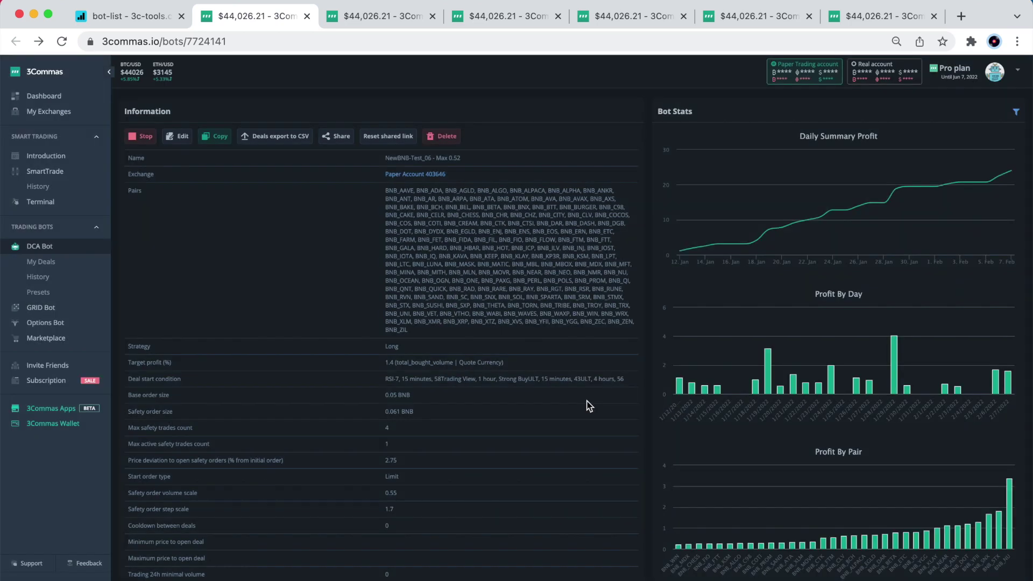
left_click(221, 140)
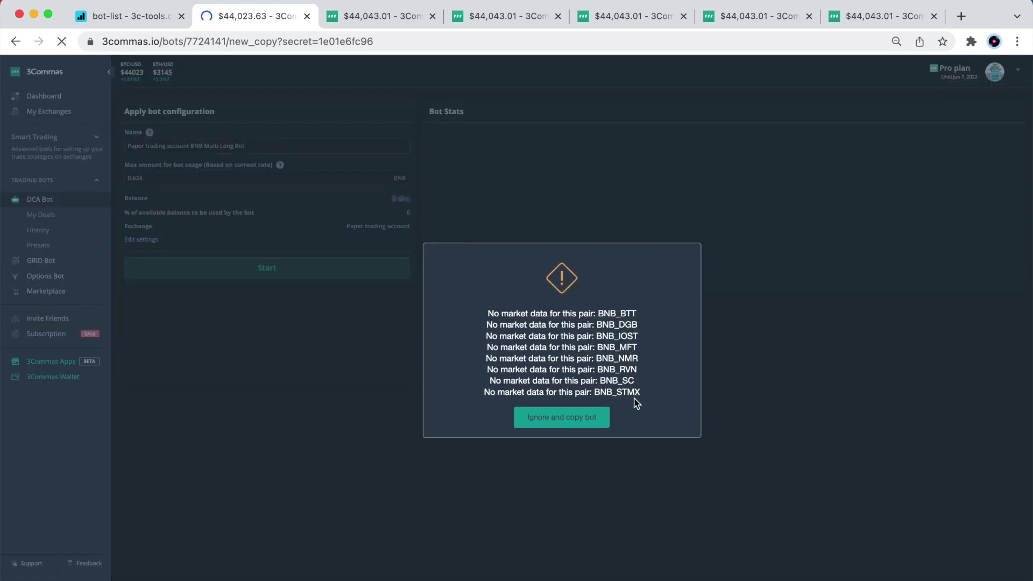
Step: Copy the bot despite the missing-market-data warnings and add all BNB pairs via BNB_ALL
left_click(585, 420)
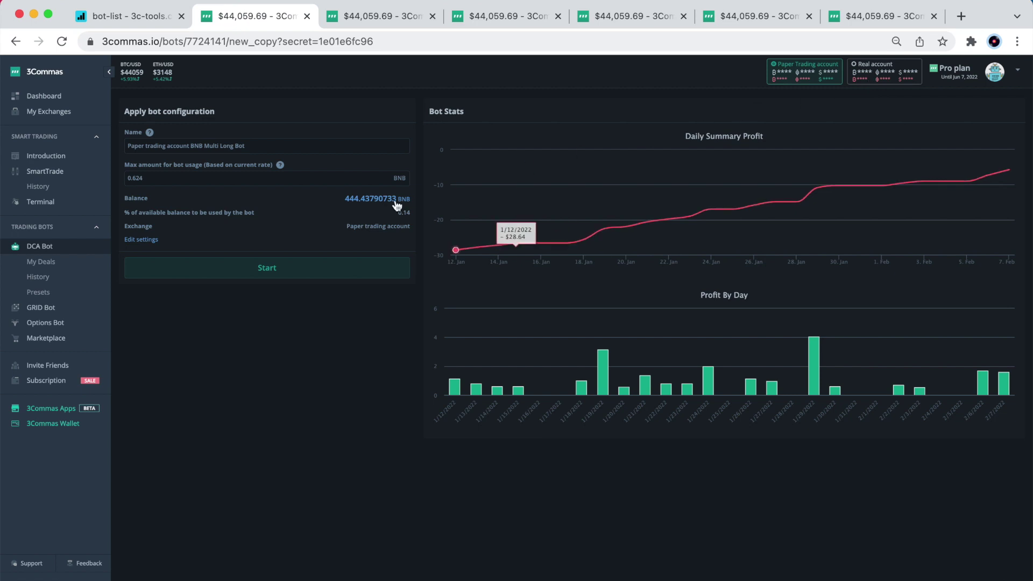
left_click(141, 239)
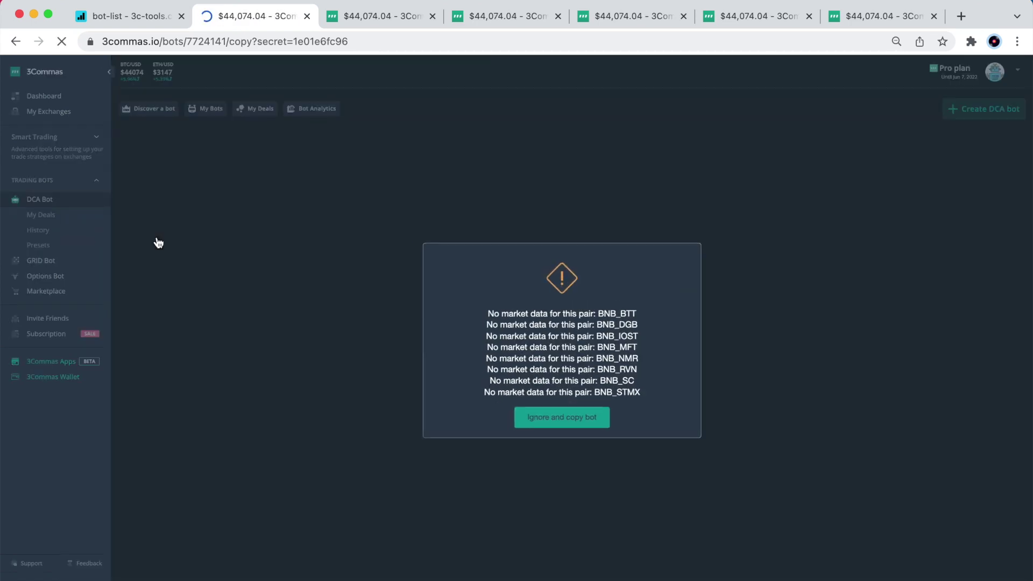
left_click(561, 418)
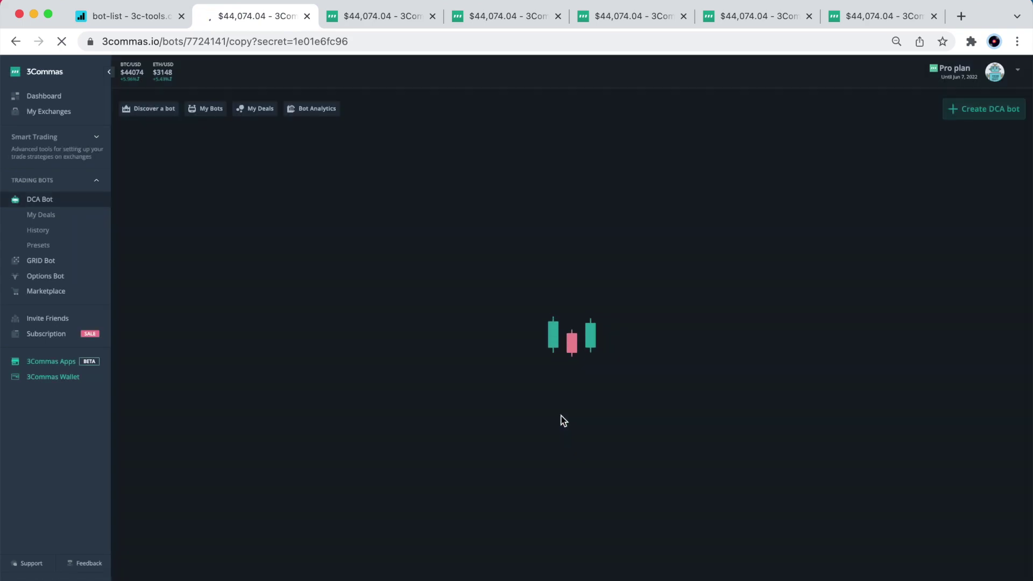
scroll(562, 420, "down", 10)
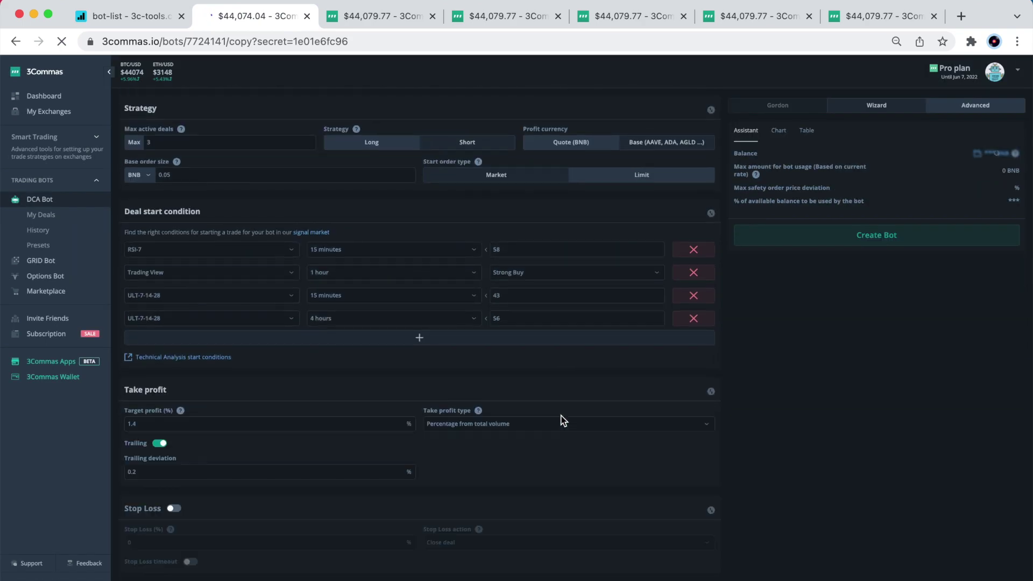
scroll(562, 420, "up", 10)
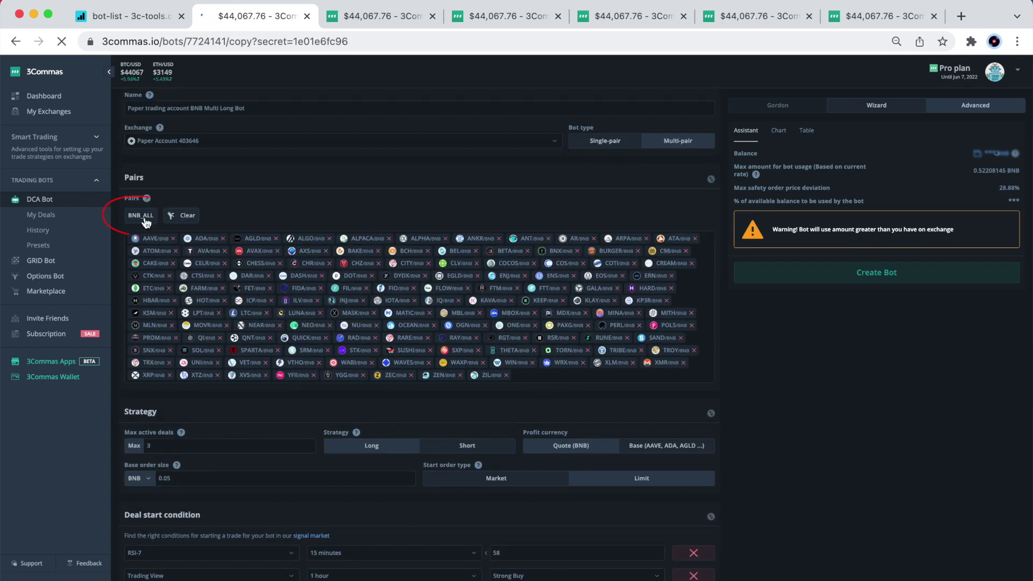
left_click(145, 217)
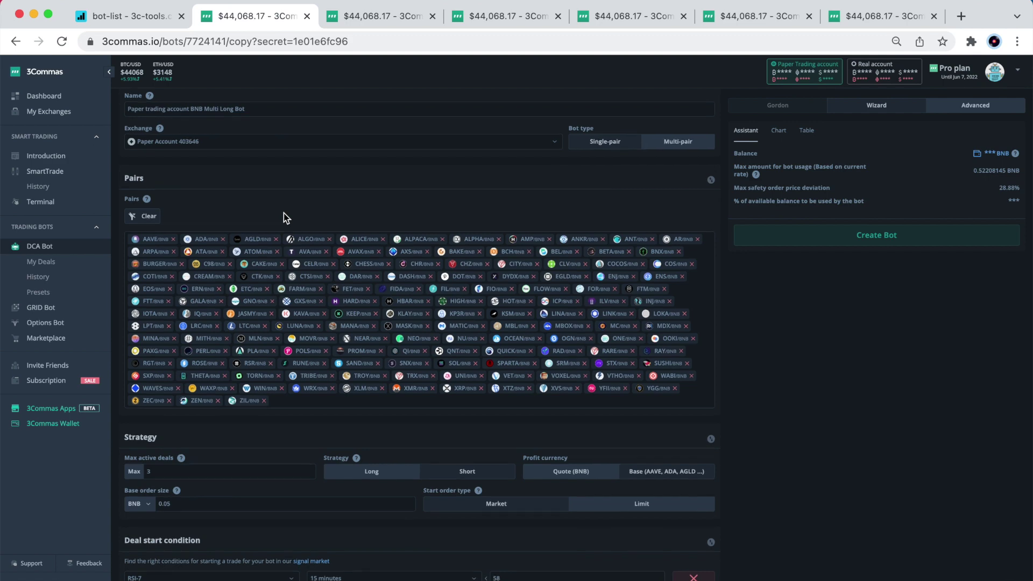
scroll(284, 214, "up", 3)
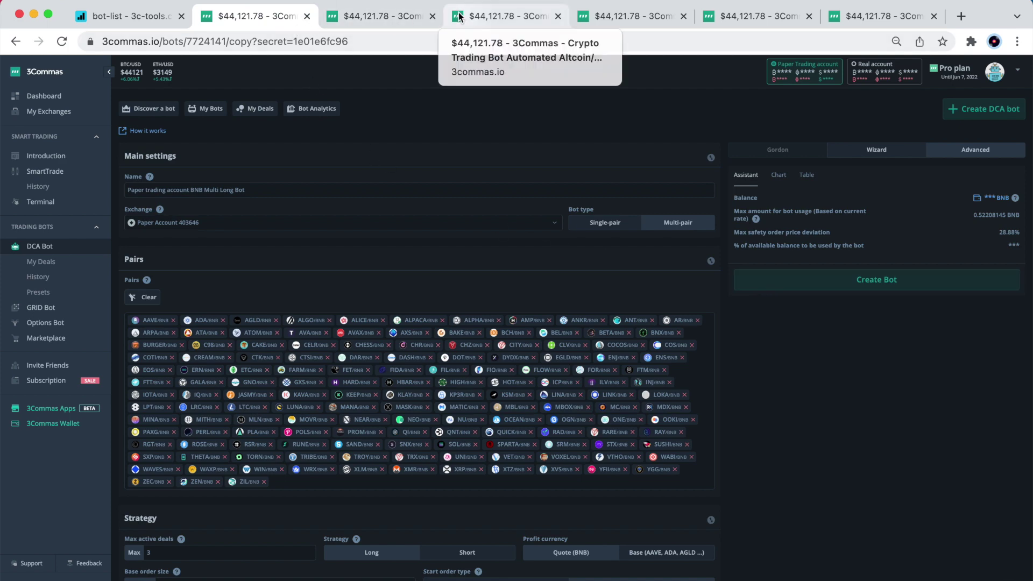
Step: Open NewBNB-Test_06's details from the 3c-tools bot list
left_click(134, 16)
scroll(275, 170, "down", 3)
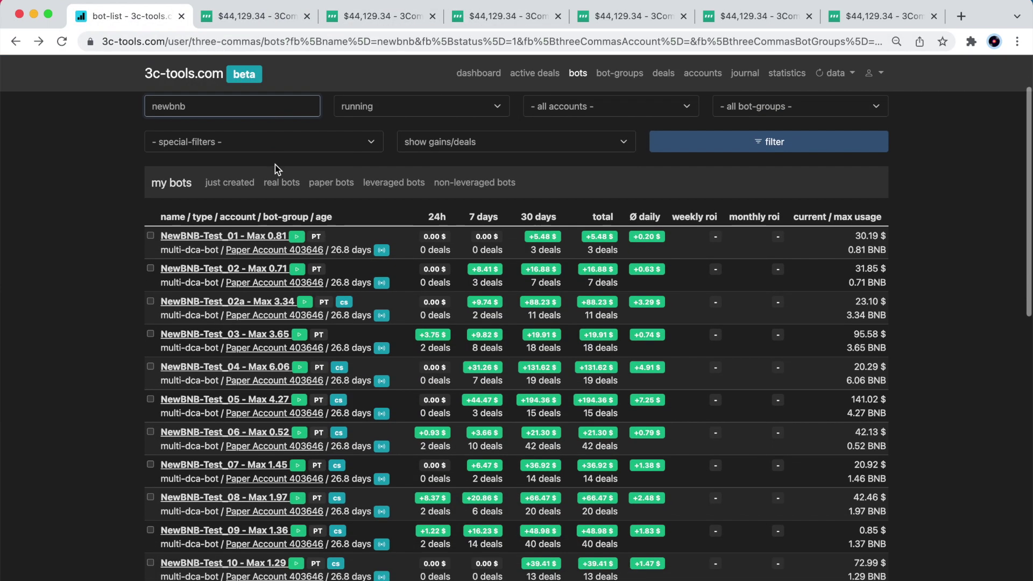
left_click(249, 419)
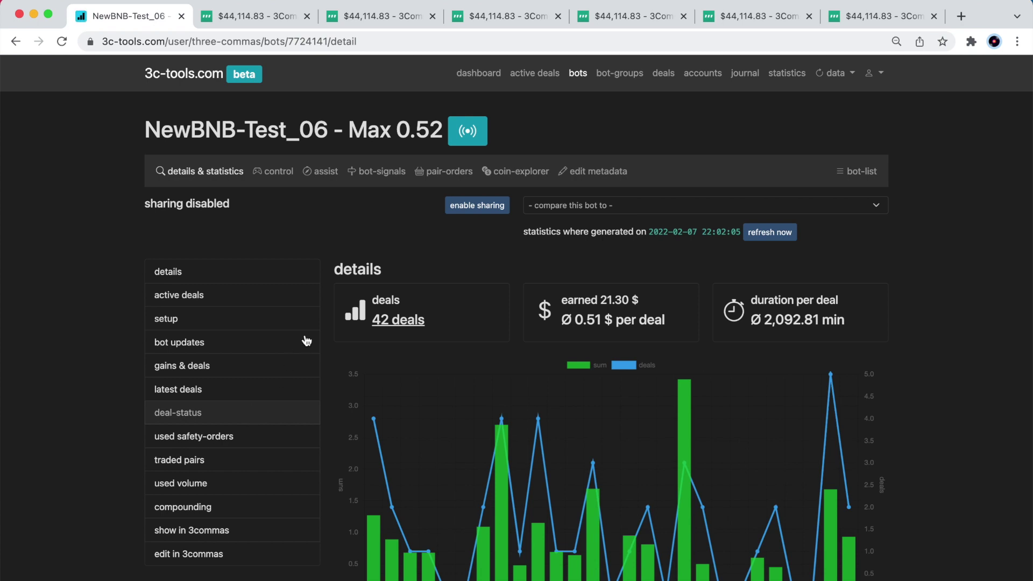
Step: Enable public sharing for the bot and copy its 3c-tools share link
left_click(453, 219)
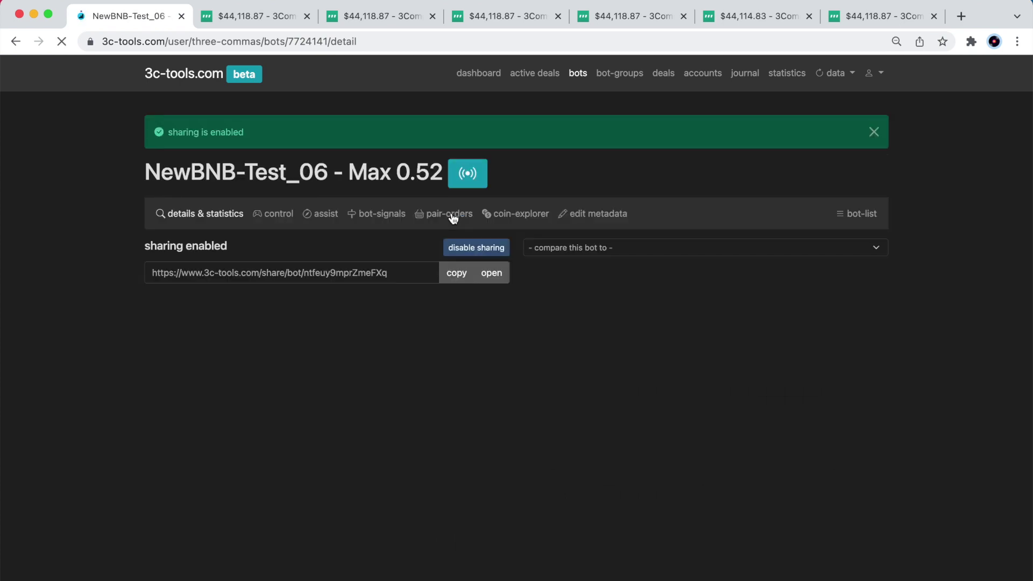
left_click(419, 273)
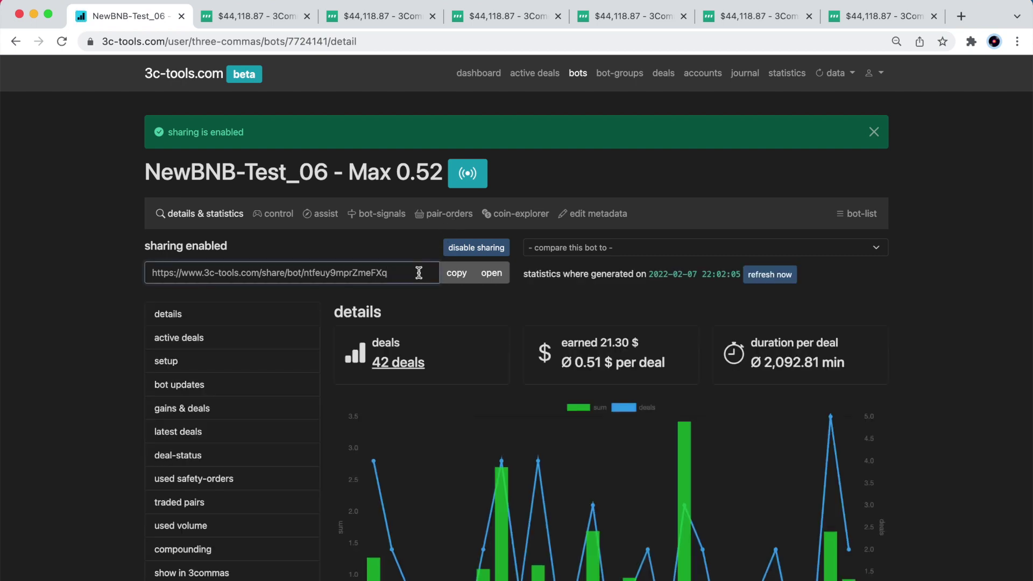
left_click(456, 277)
Step: Look over NewBNB-Test_06's 3Commas share URL and its 42 latest deals, newest BNB_XLM
scroll(454, 279, "down", 7)
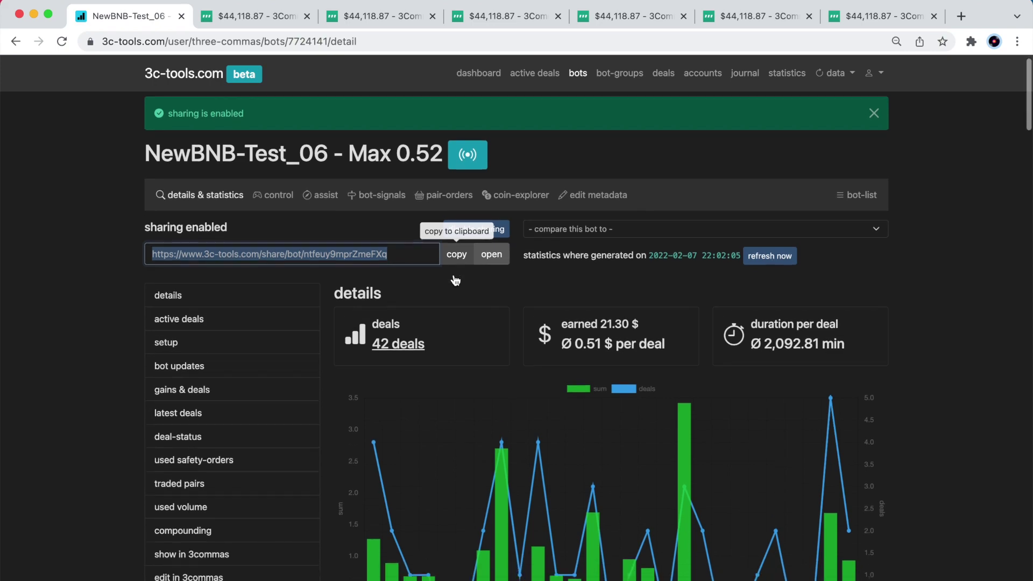
scroll(453, 275, "down", 10)
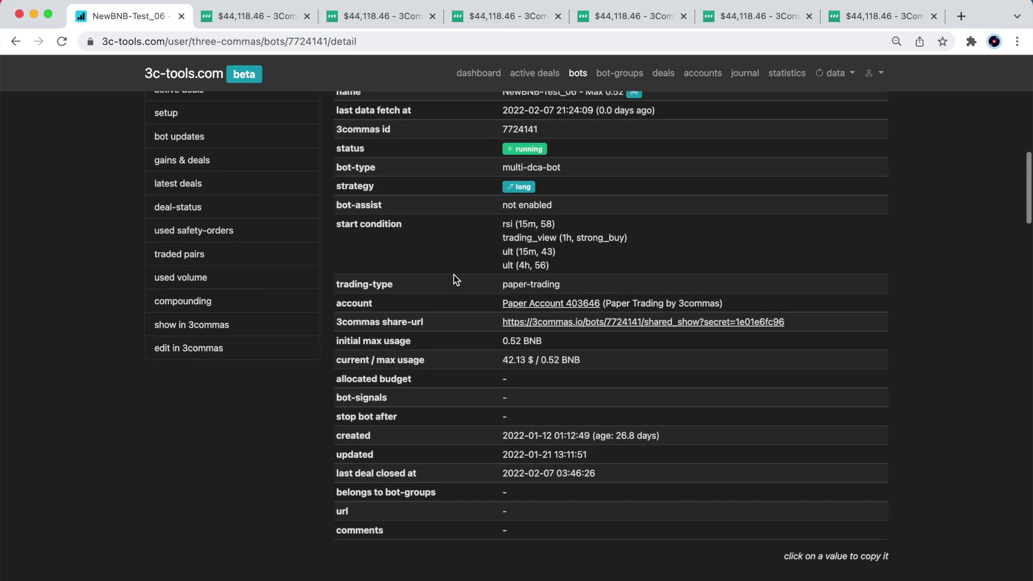
scroll(453, 276, "down", 10)
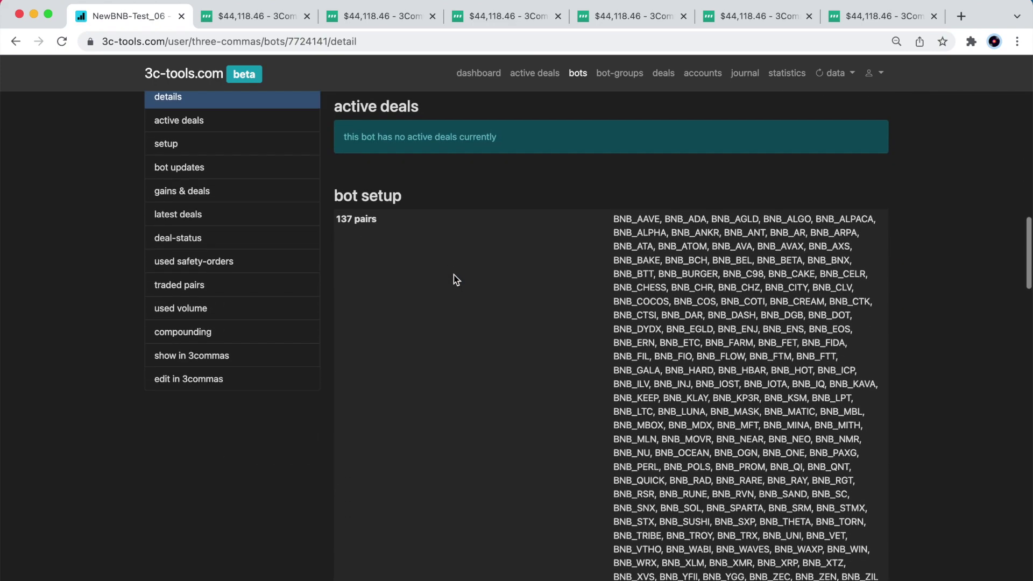
scroll(453, 276, "down", 1)
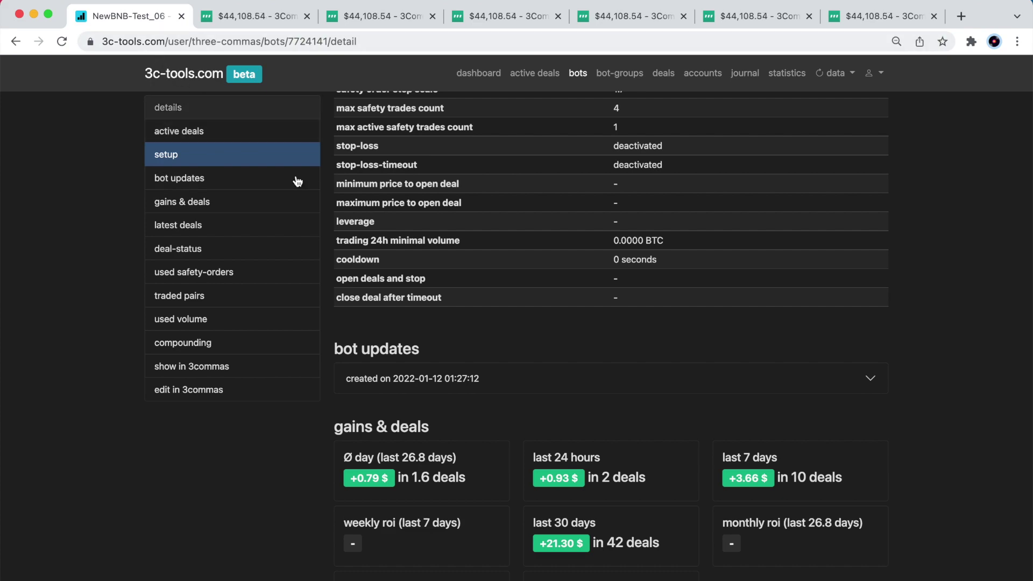
scroll(296, 177, "up", 15)
scroll(296, 178, "up", 15)
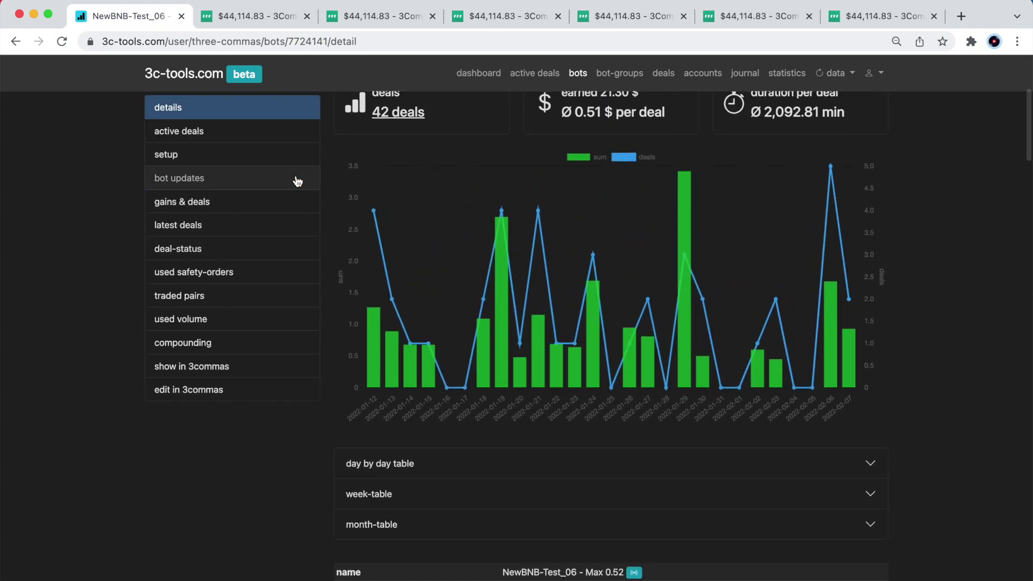
scroll(298, 181, "down", 15)
scroll(297, 180, "down", 15)
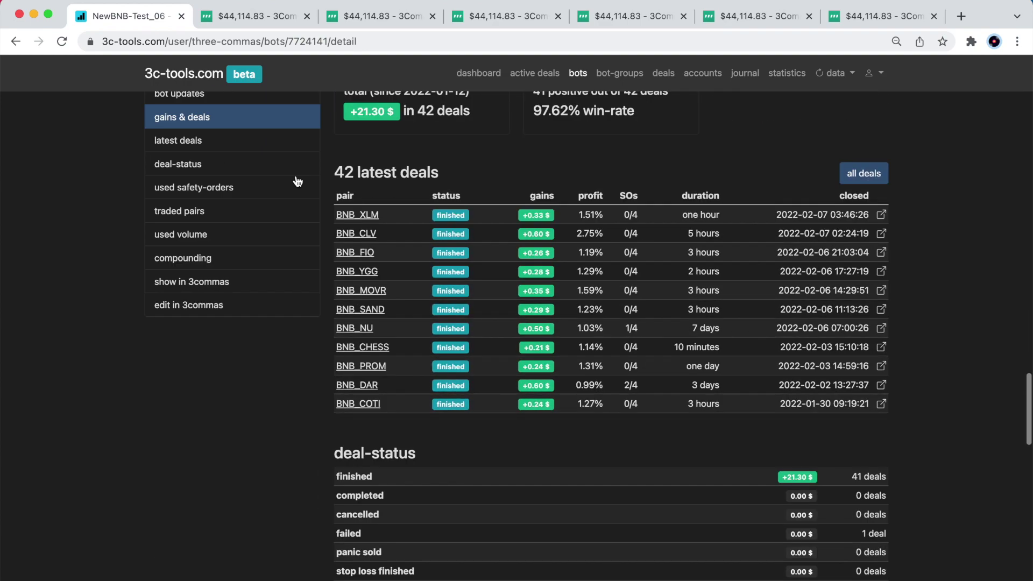